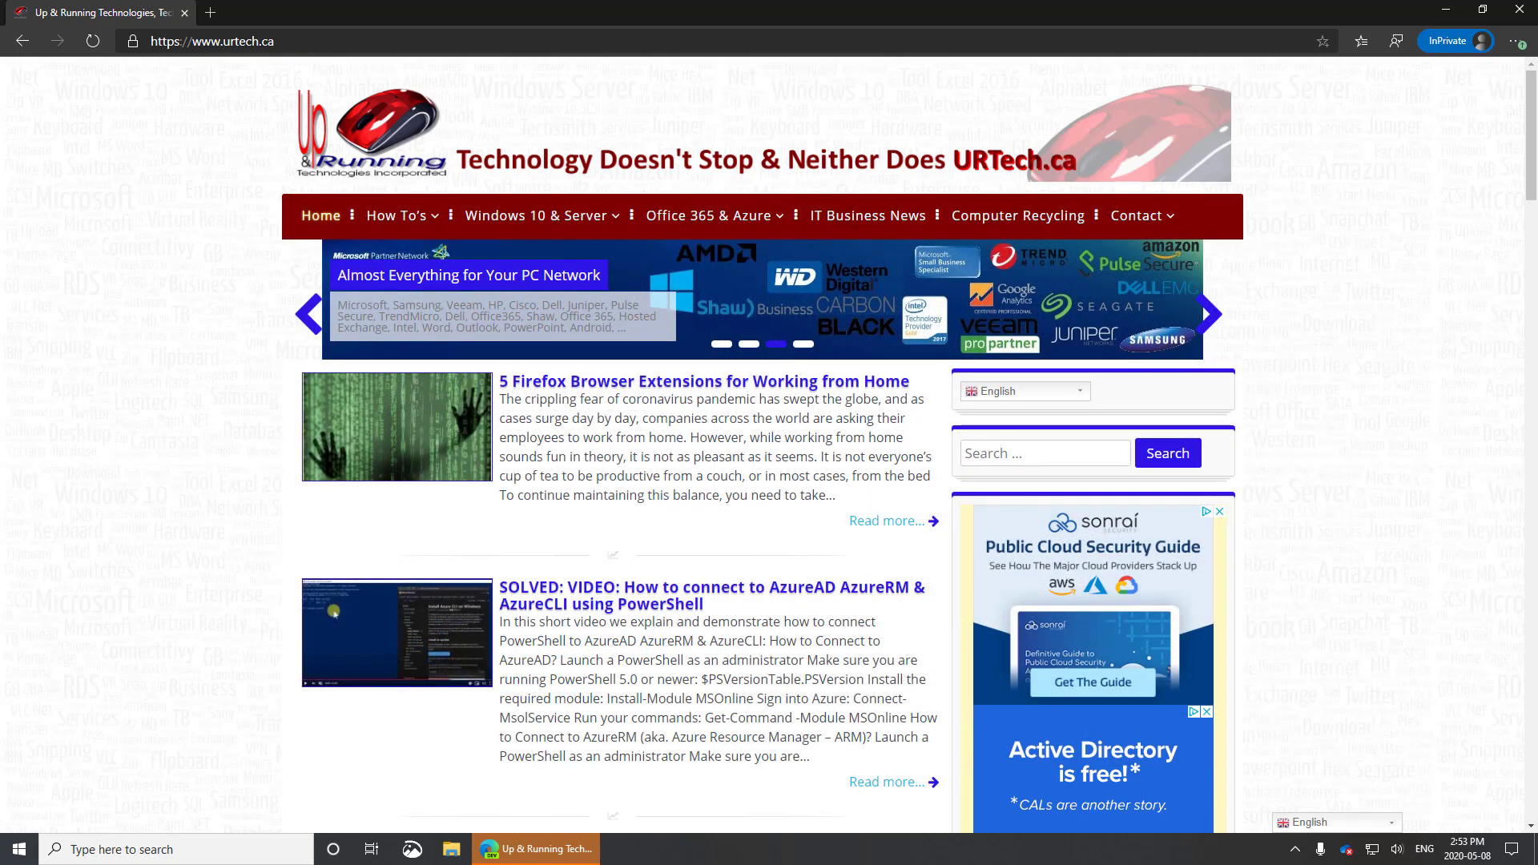
- In the Azure portal, search for virtual networks and open the Test-RG1-vnet network
left_click(312, 40)
type("portal")
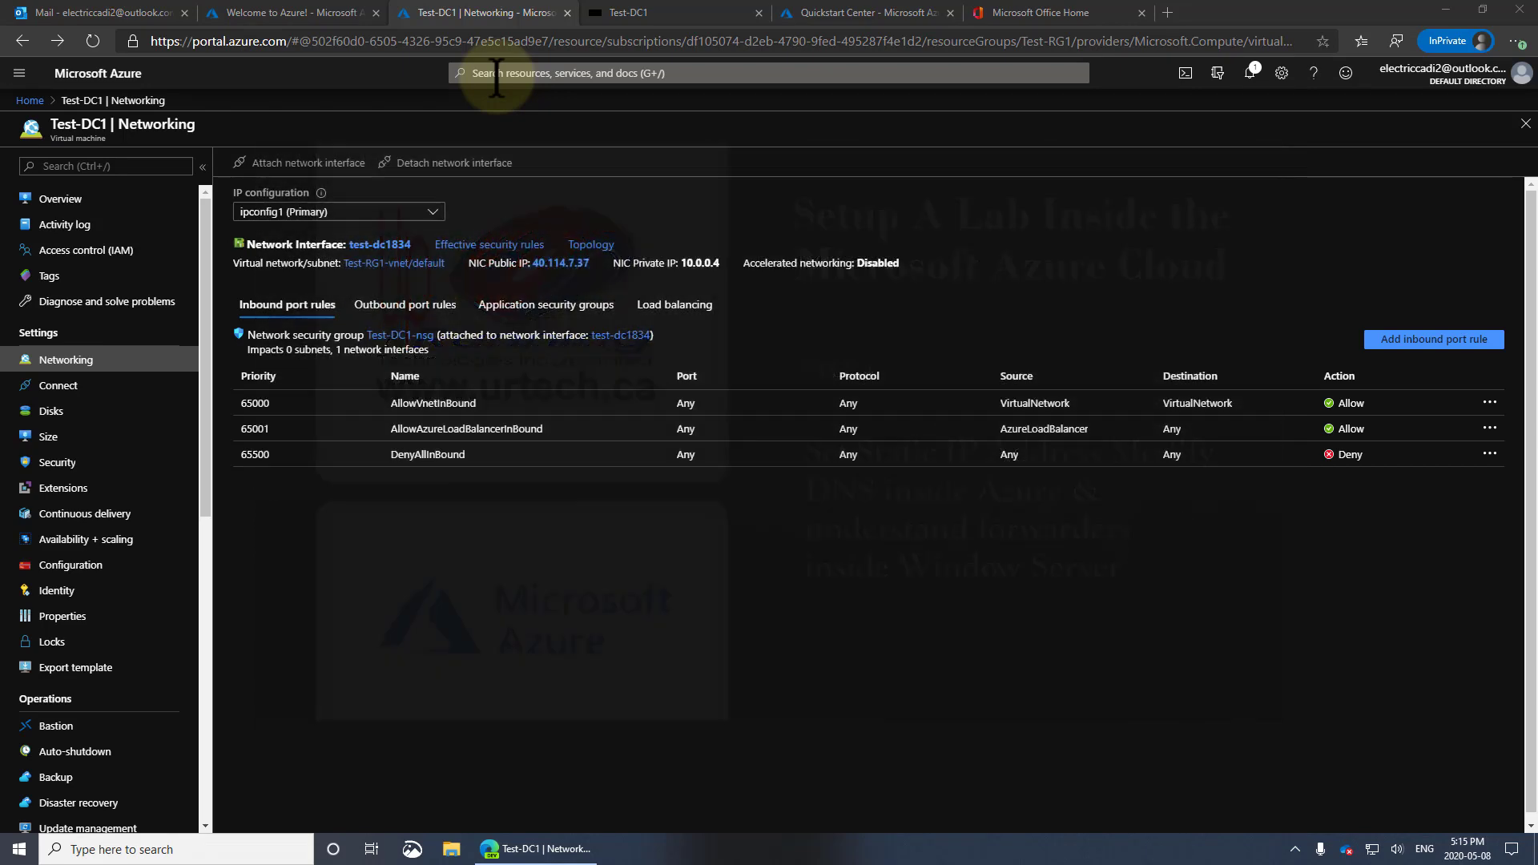
left_click(497, 73)
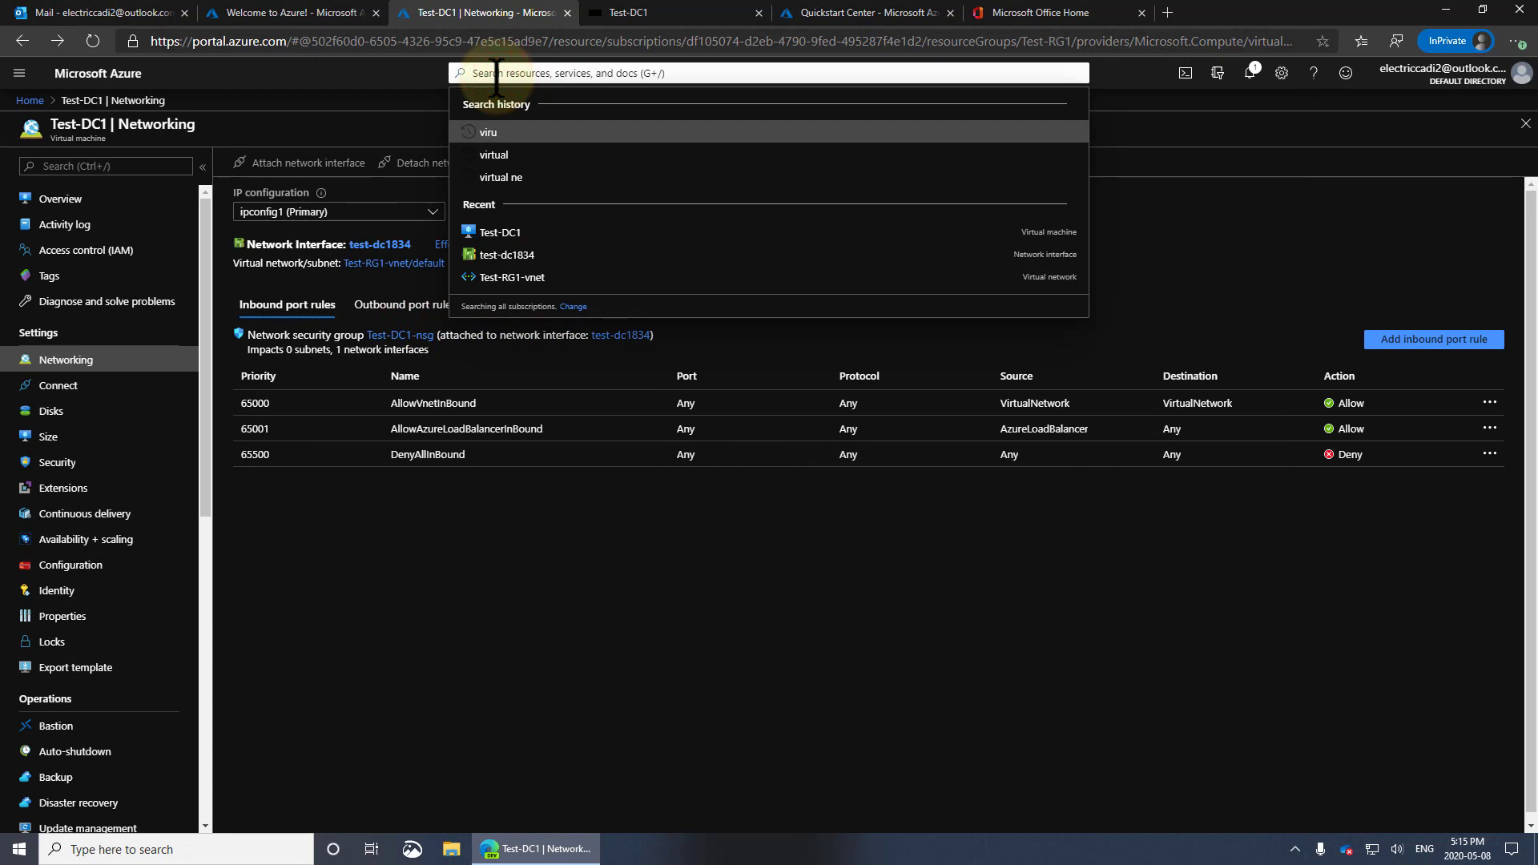
type("virtu")
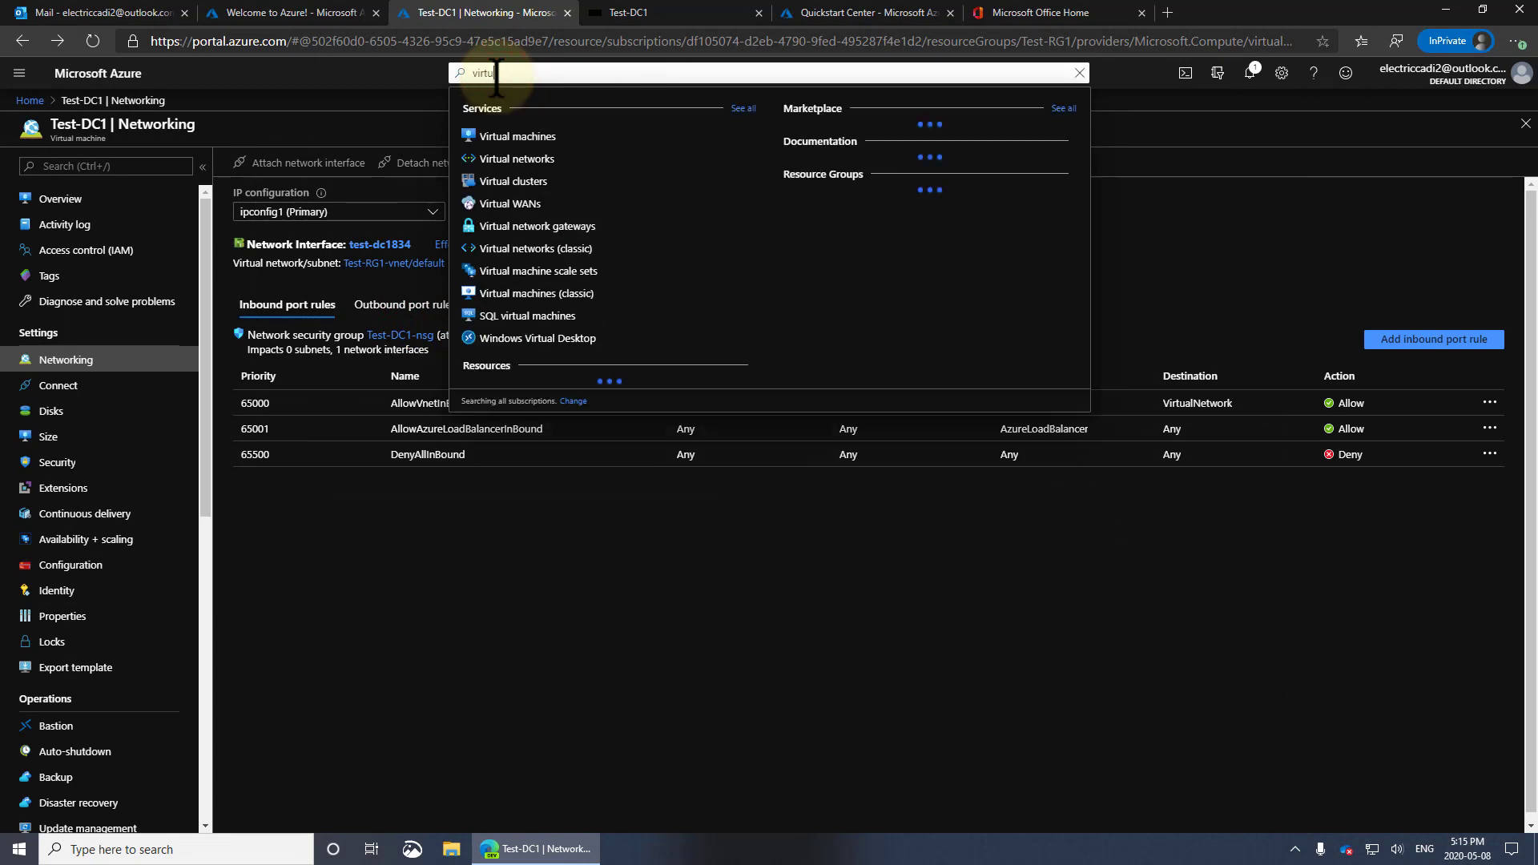
left_click(536, 160)
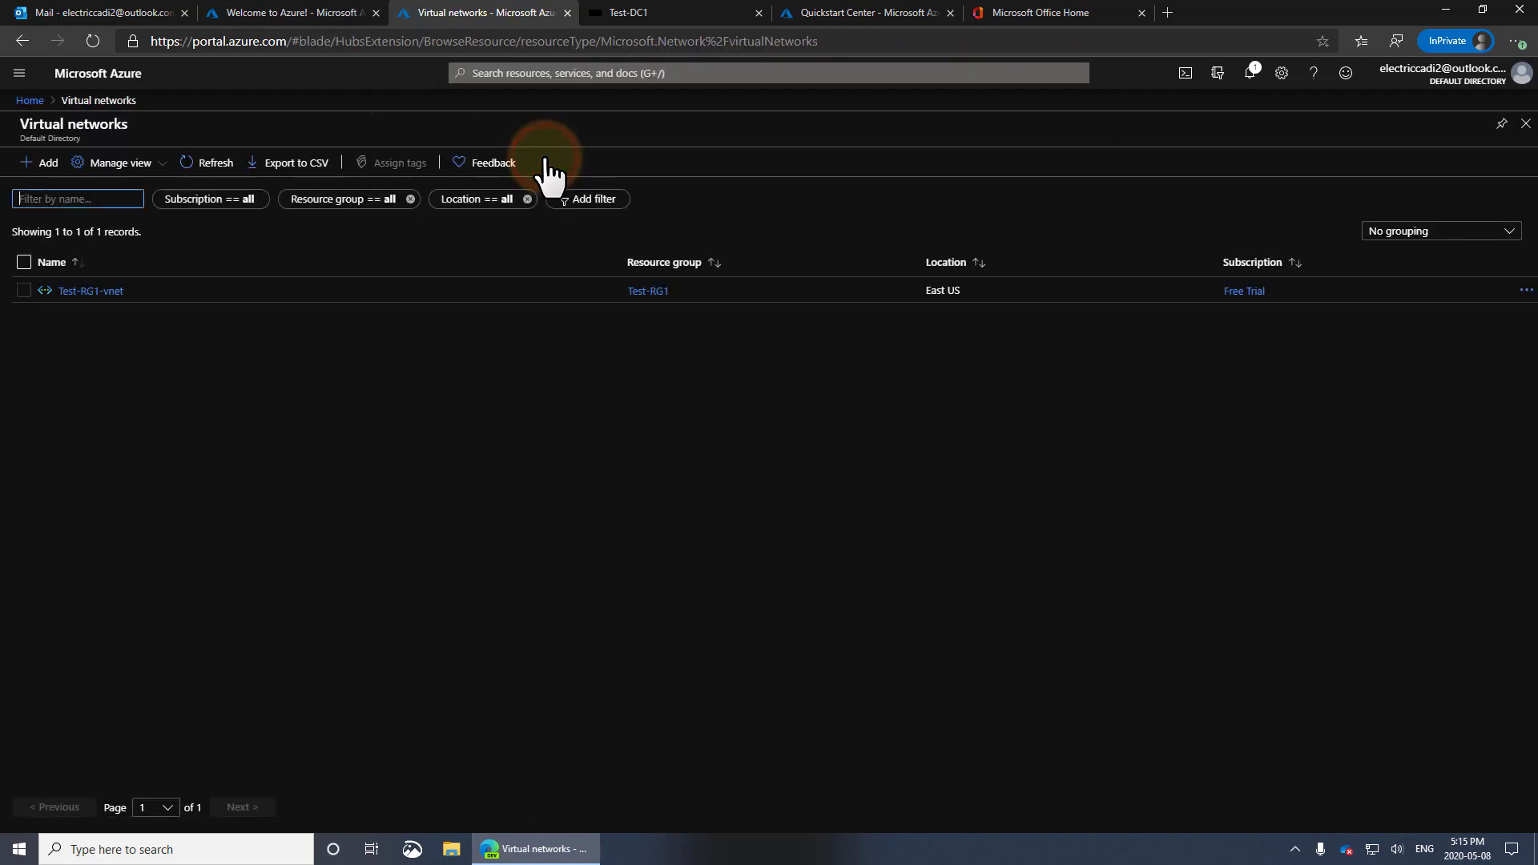
left_click(109, 291)
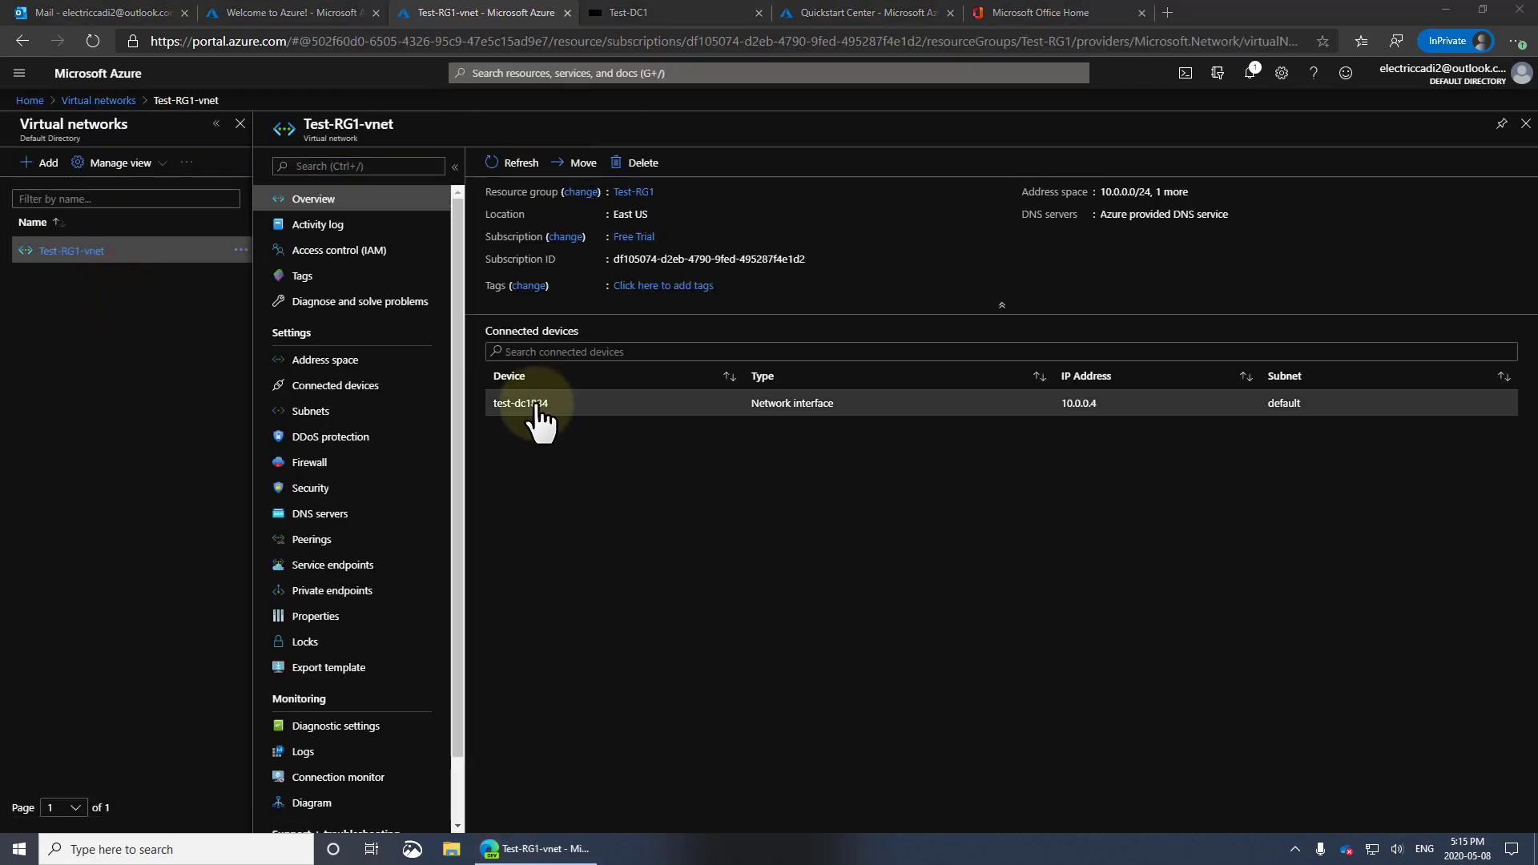
- In the test-dc1834 network interface's ipconfig1, set the private IP assignment to Static and save the change
left_click(532, 403)
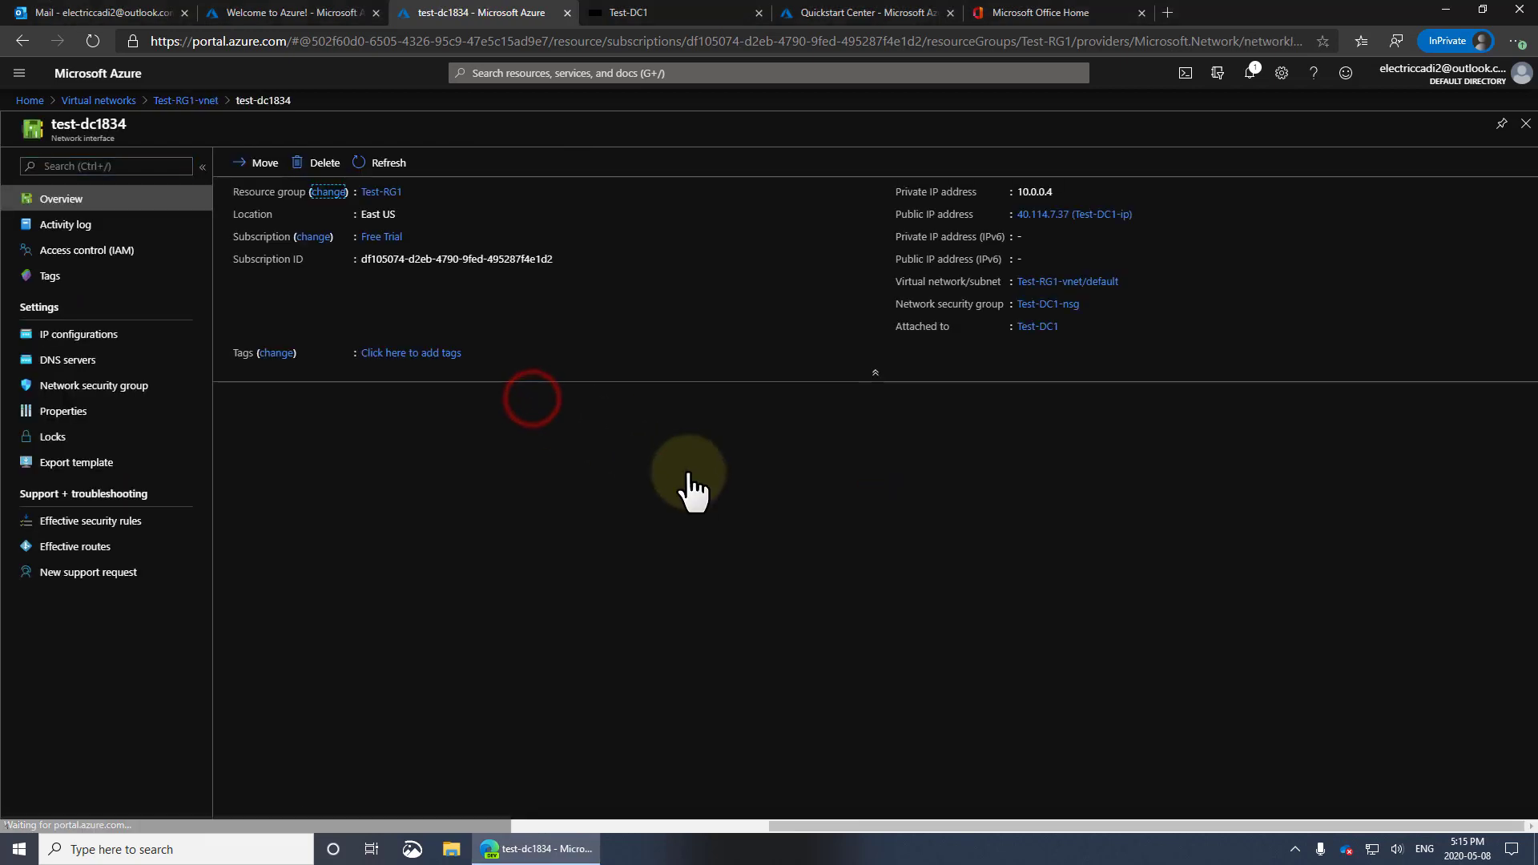
left_click(94, 337)
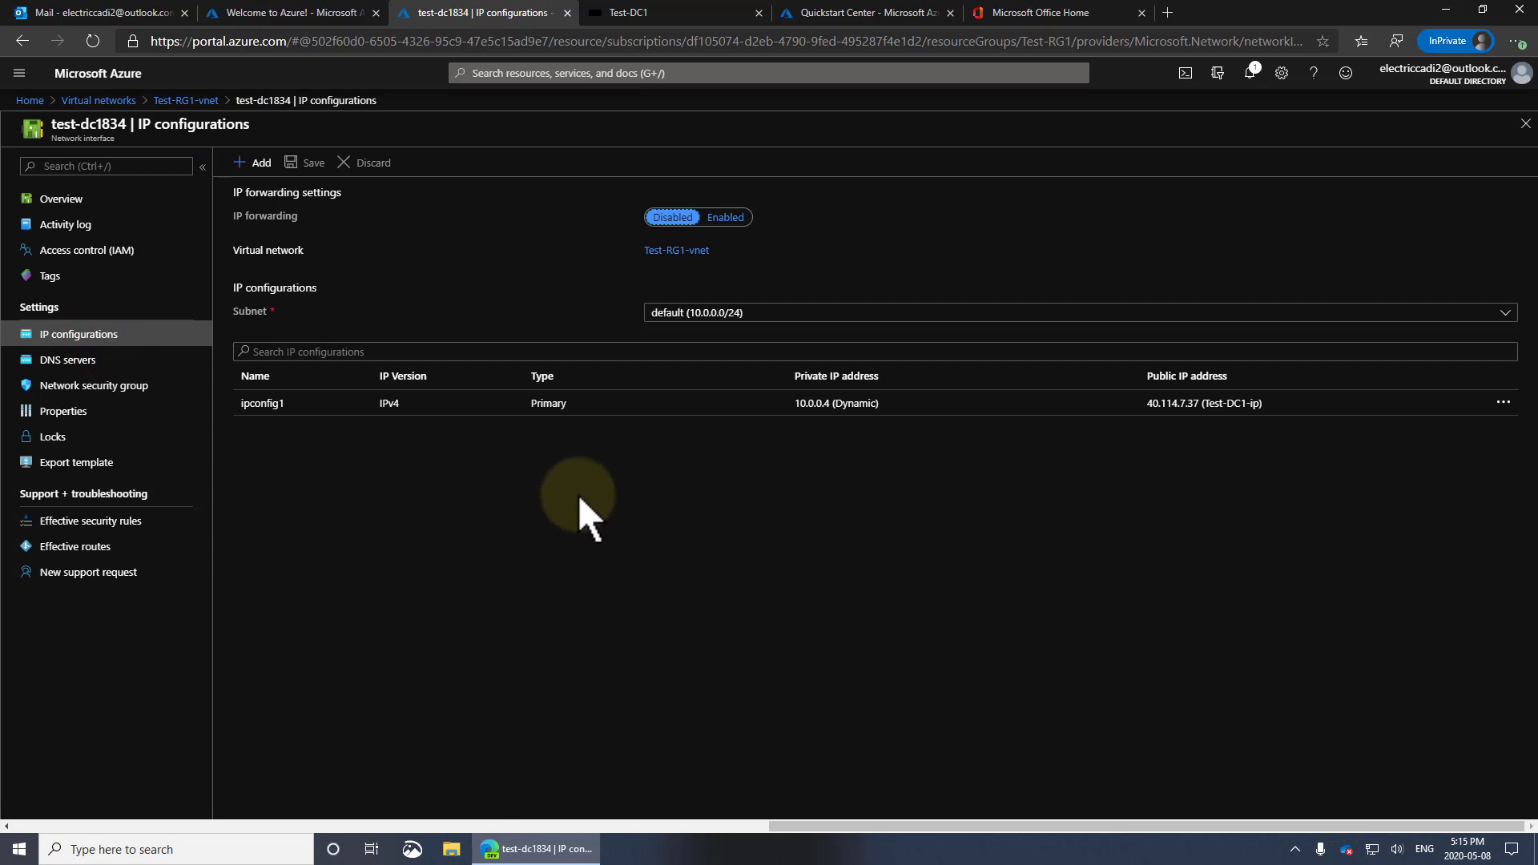
left_click(856, 408)
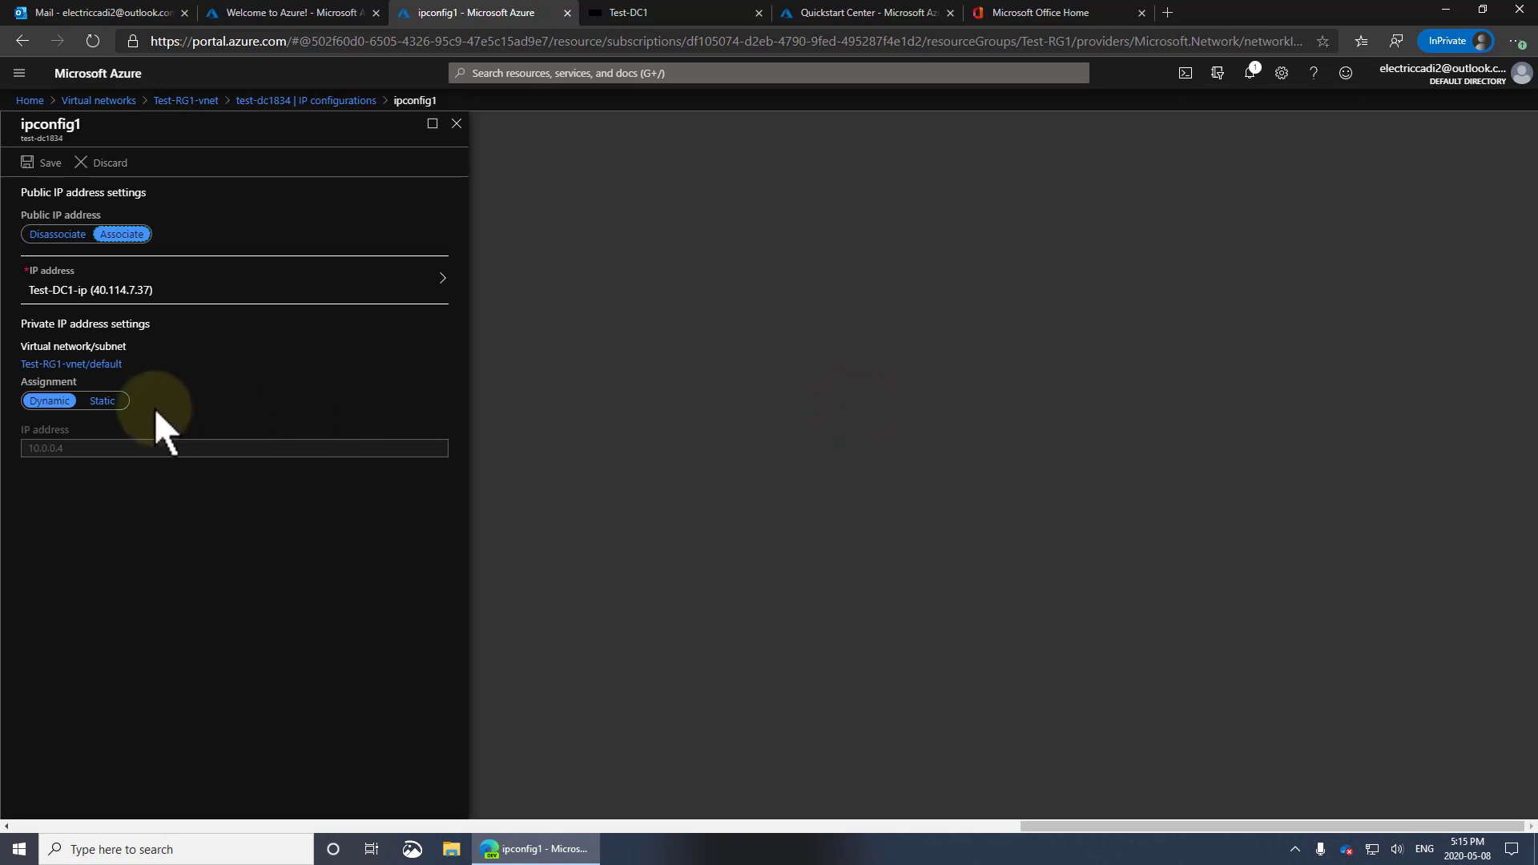
left_click(102, 402)
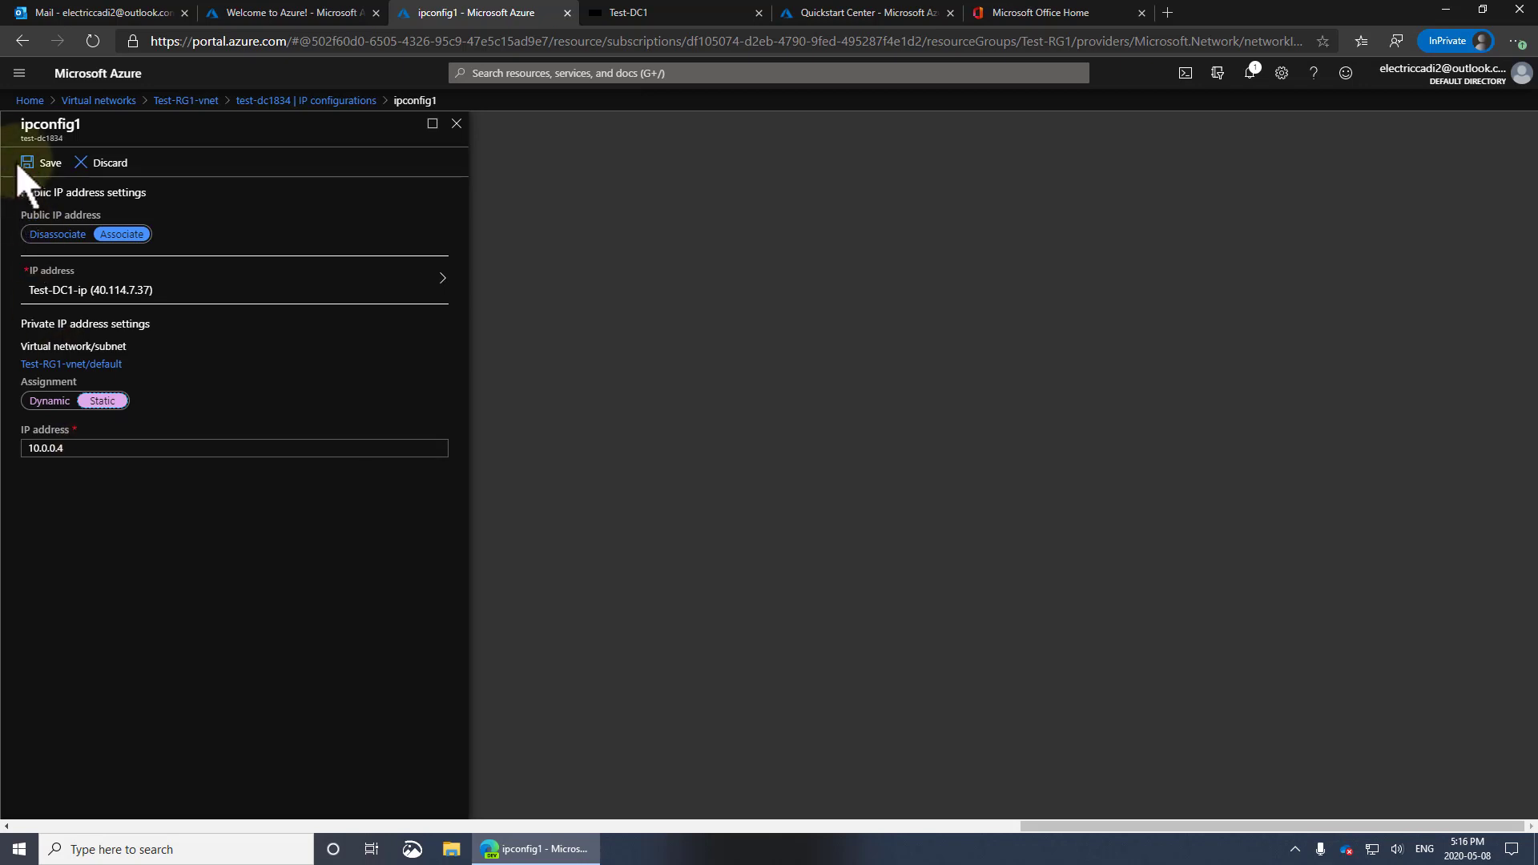
left_click(41, 163)
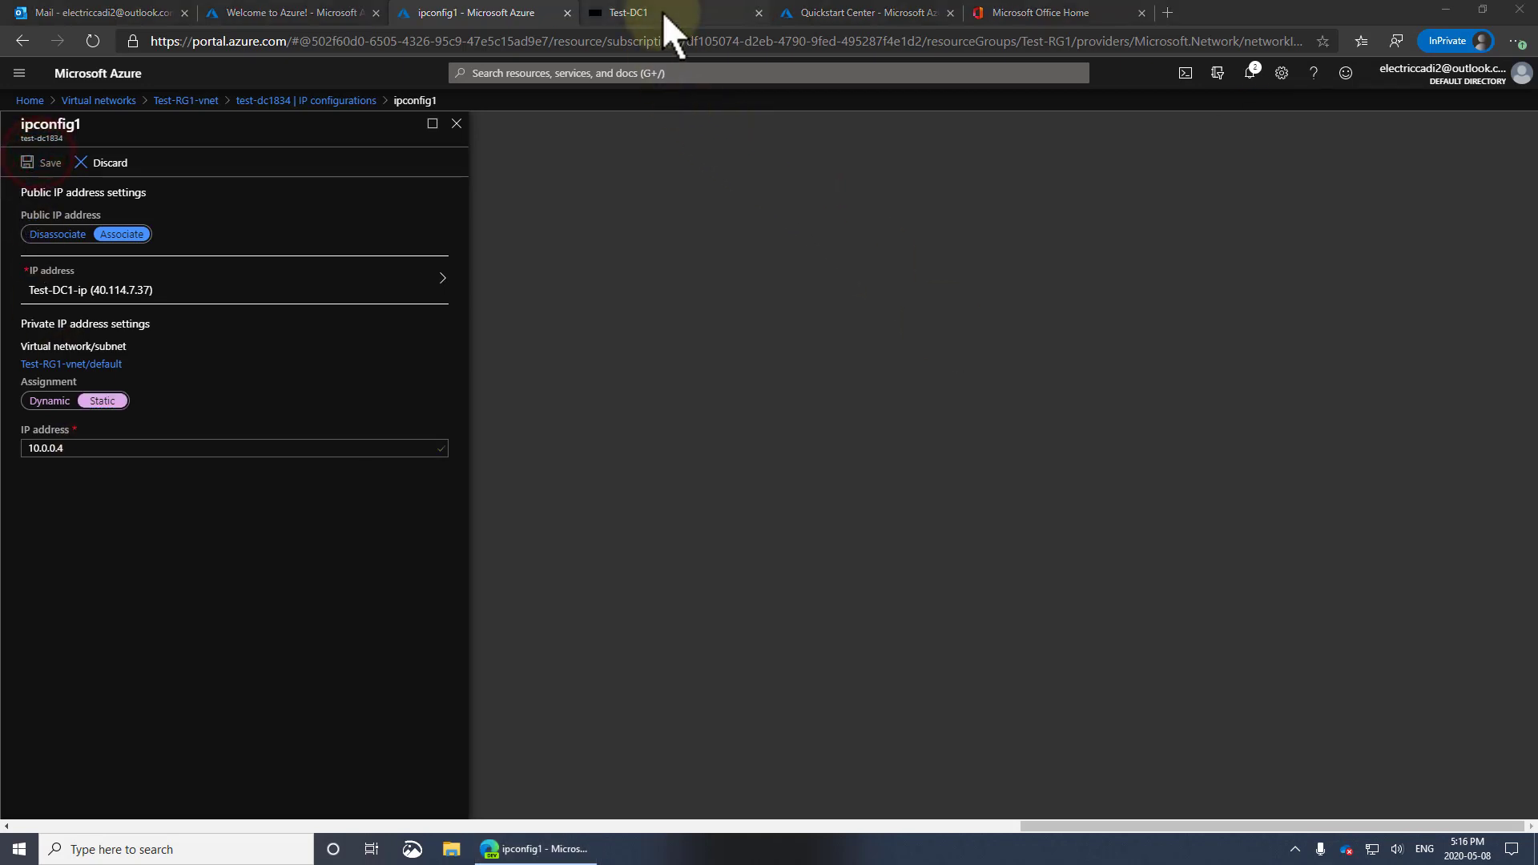
- Close the Test-DC1 remote session and open the DNS server settings of Test-RG1-vnet
left_click(667, 13)
left_click(773, 479)
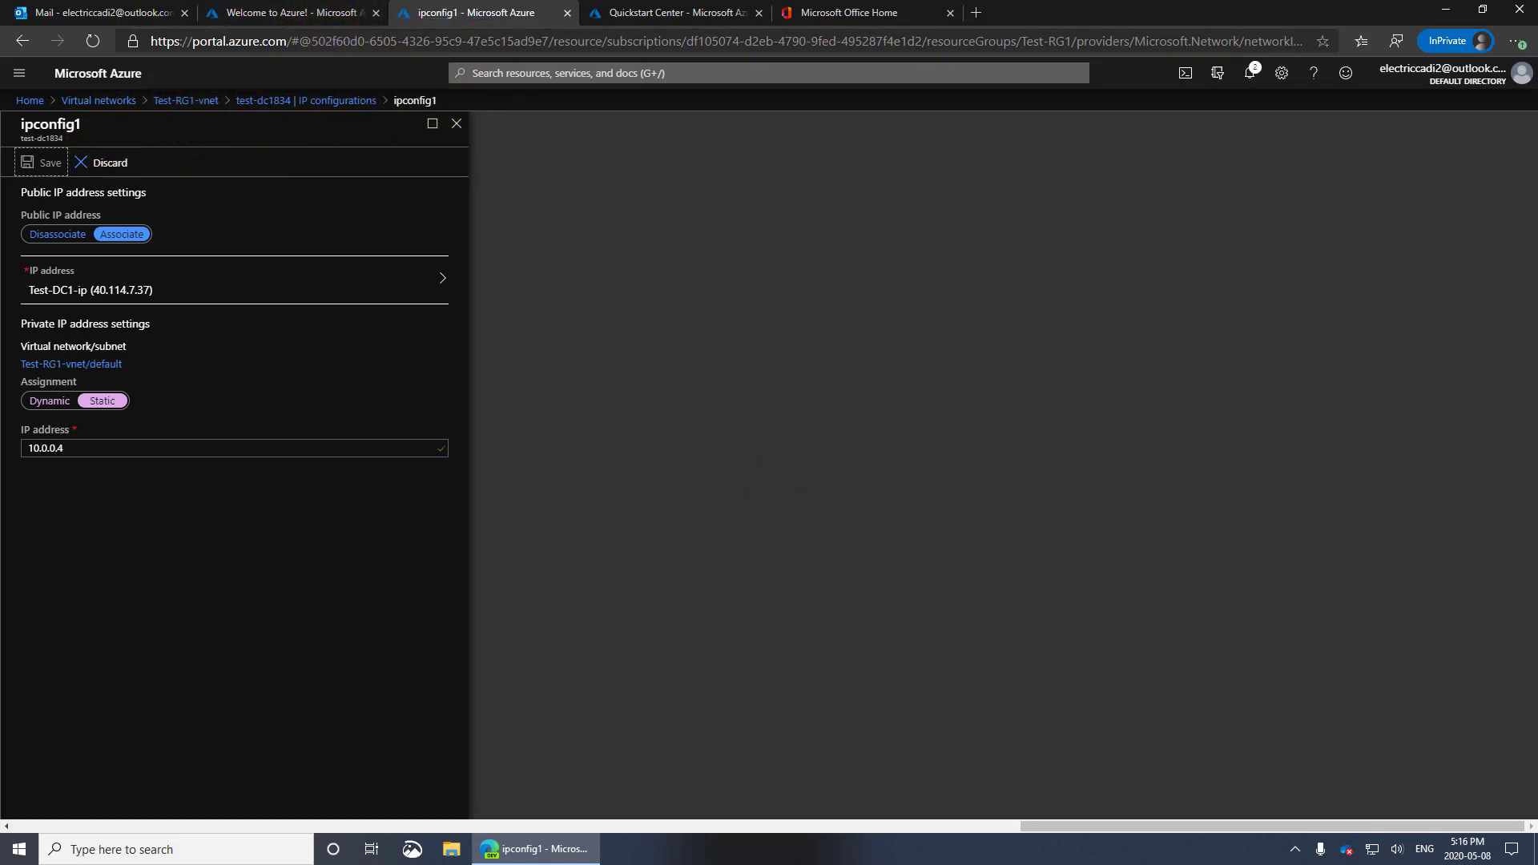
left_click(164, 100)
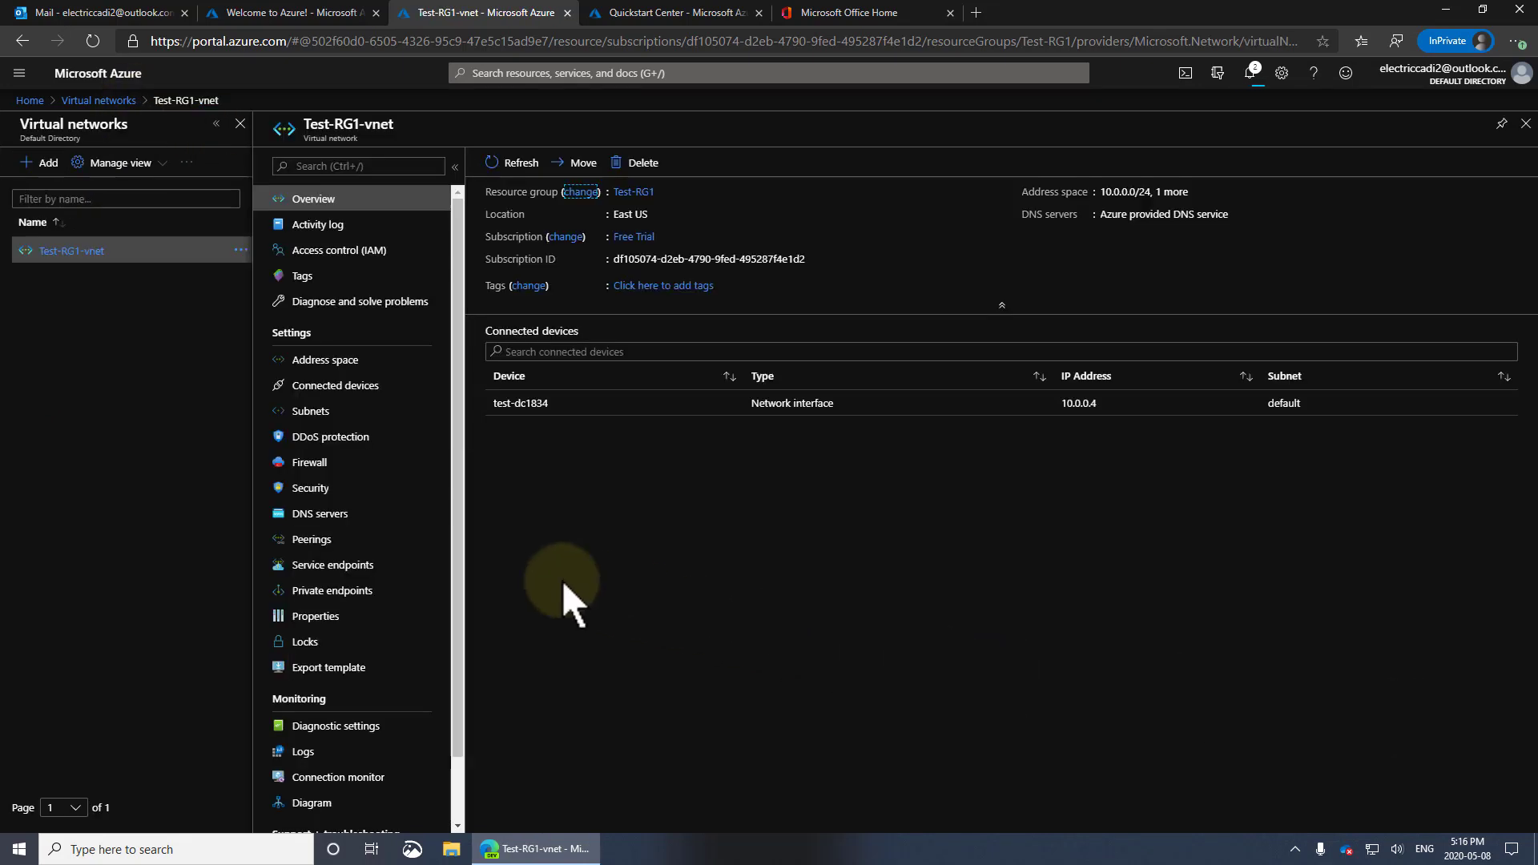
left_click(327, 522)
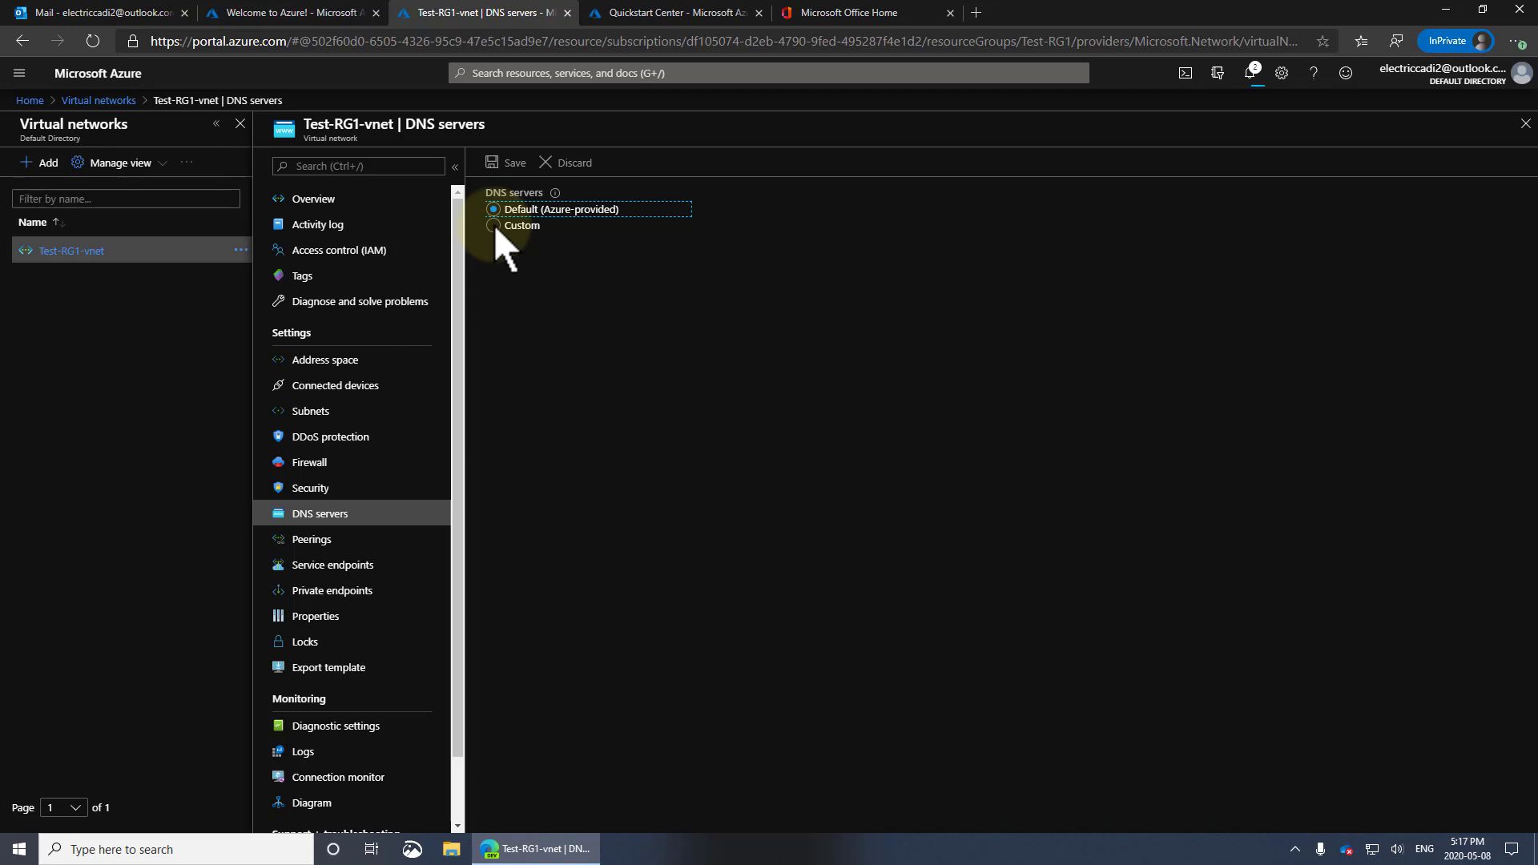
- Change the virtual network's DNS servers to Custom, add 10.0.0.4 and save the settings
left_click(493, 225)
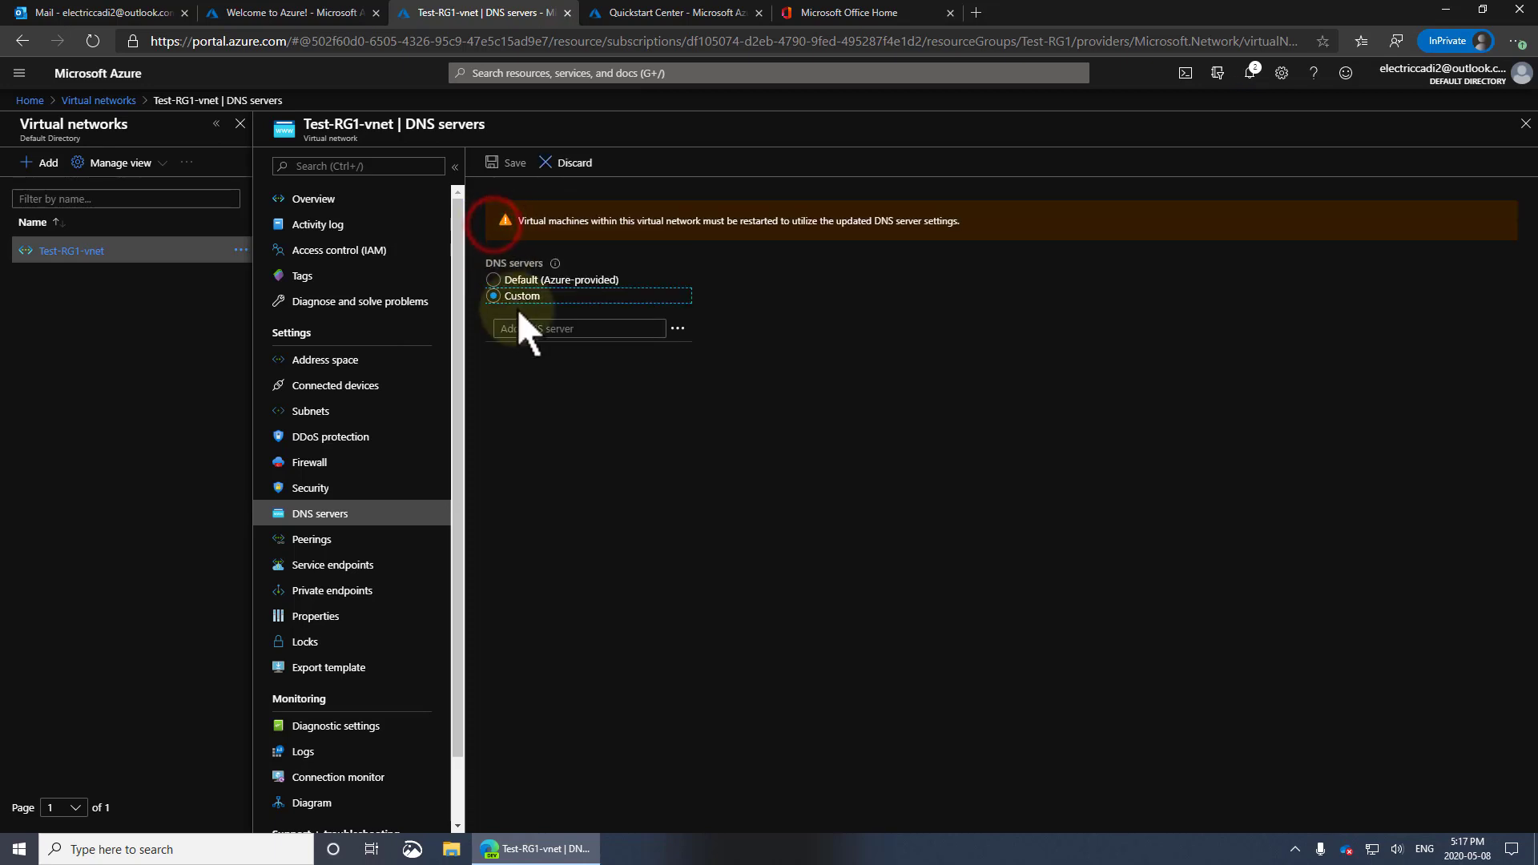
left_click(502, 329)
type("10.")
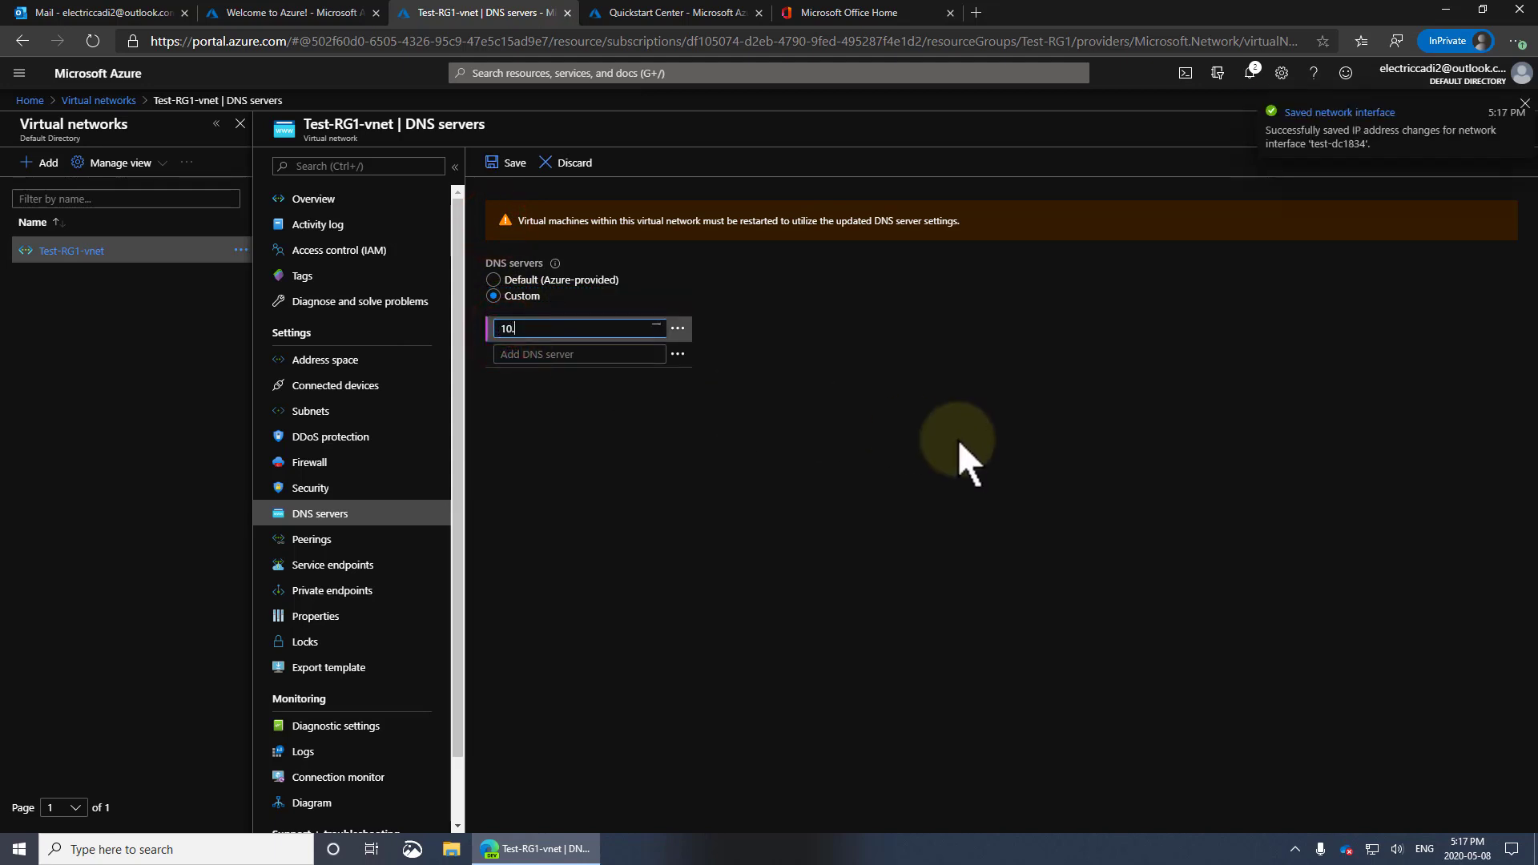
type("0.0.4")
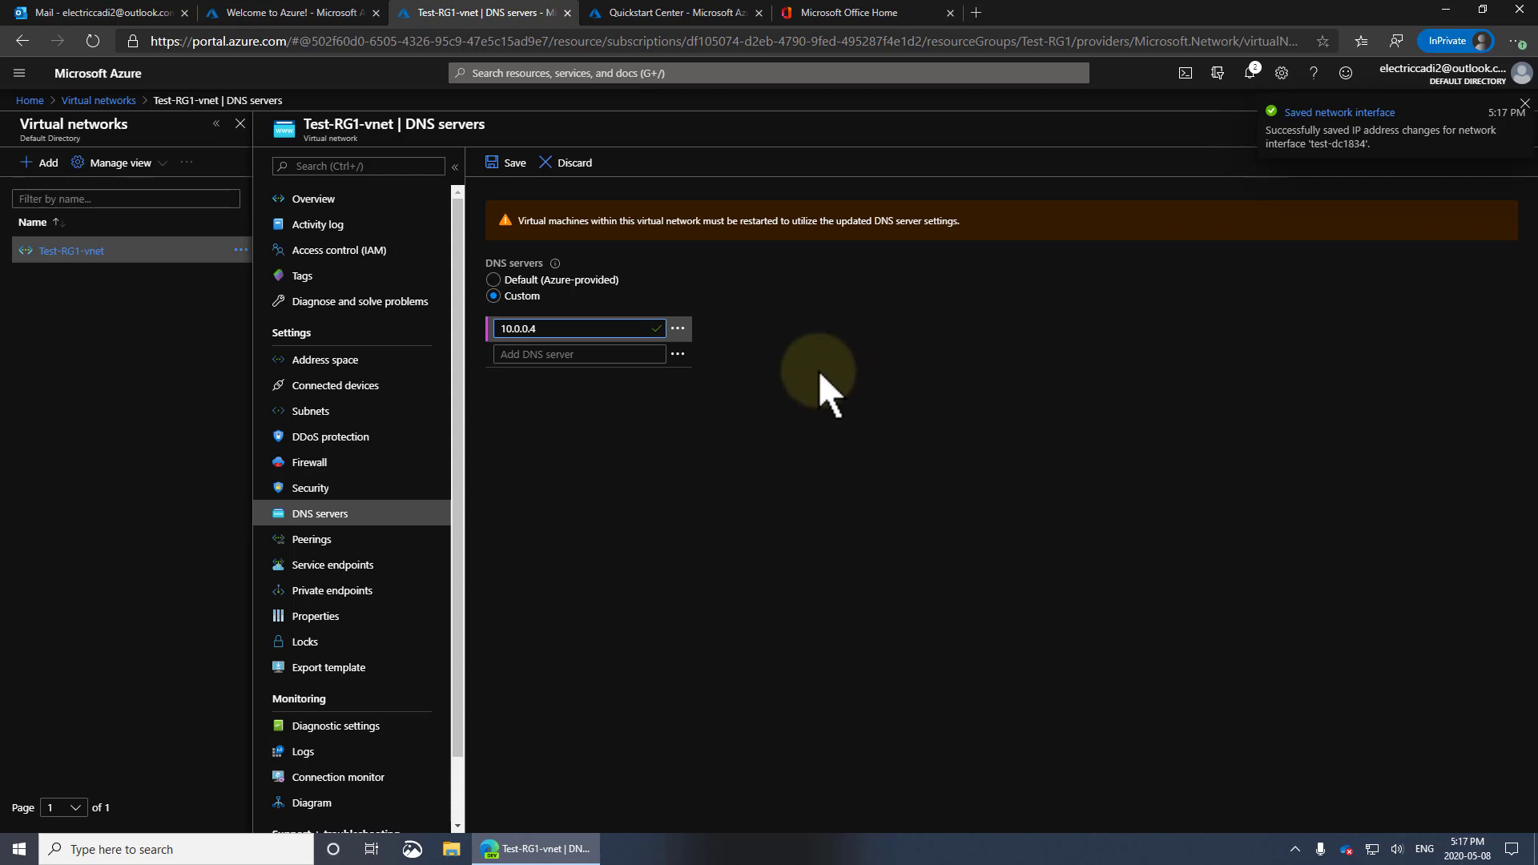
left_click(515, 164)
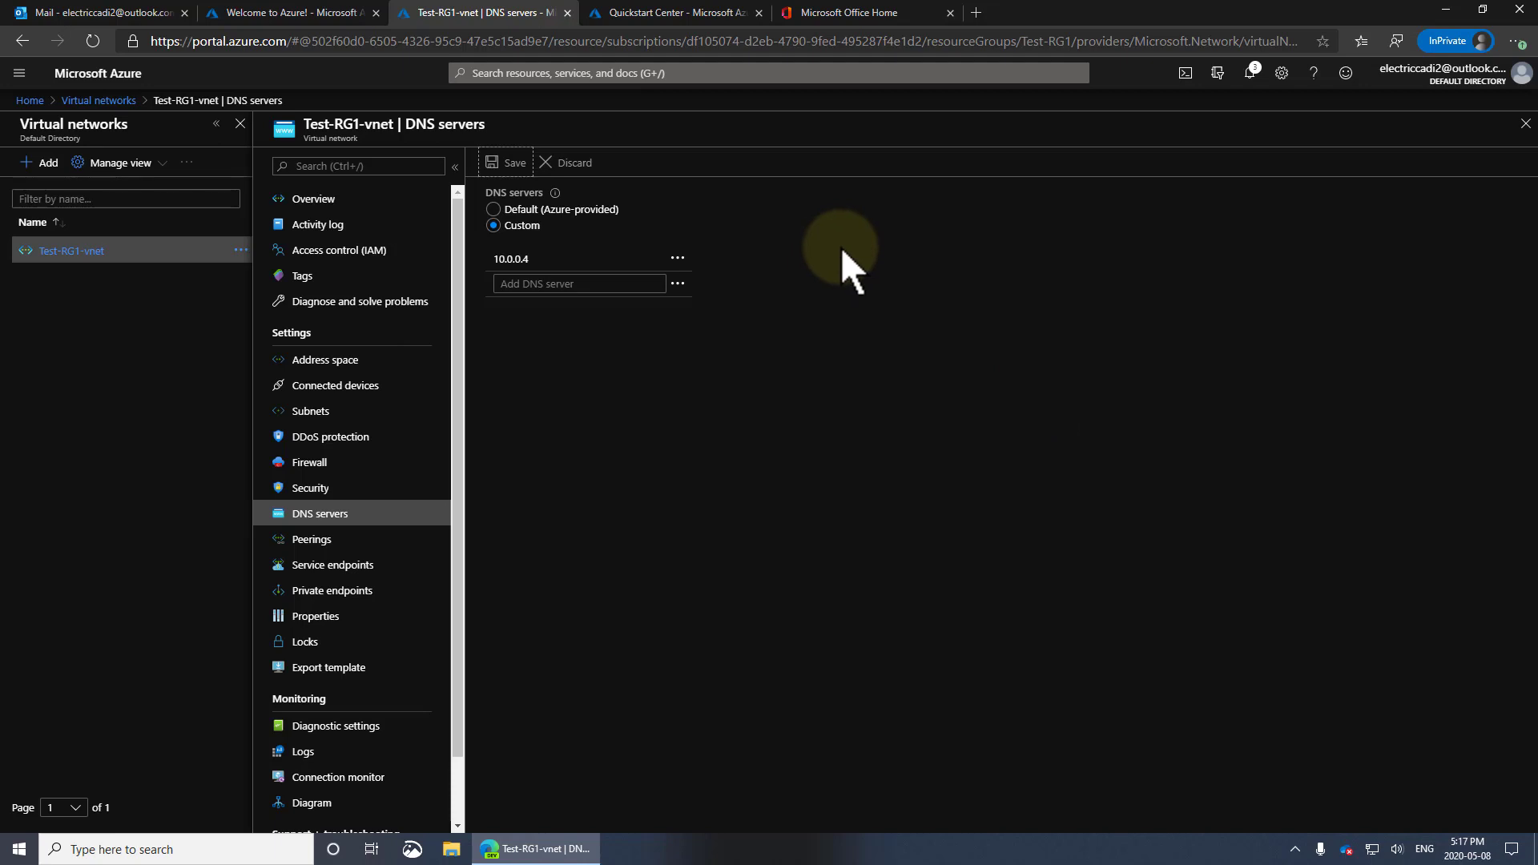
- Open the boot diagnostics of the Test-DC1 virtual machine and refresh its boot screenshot
left_click(28, 100)
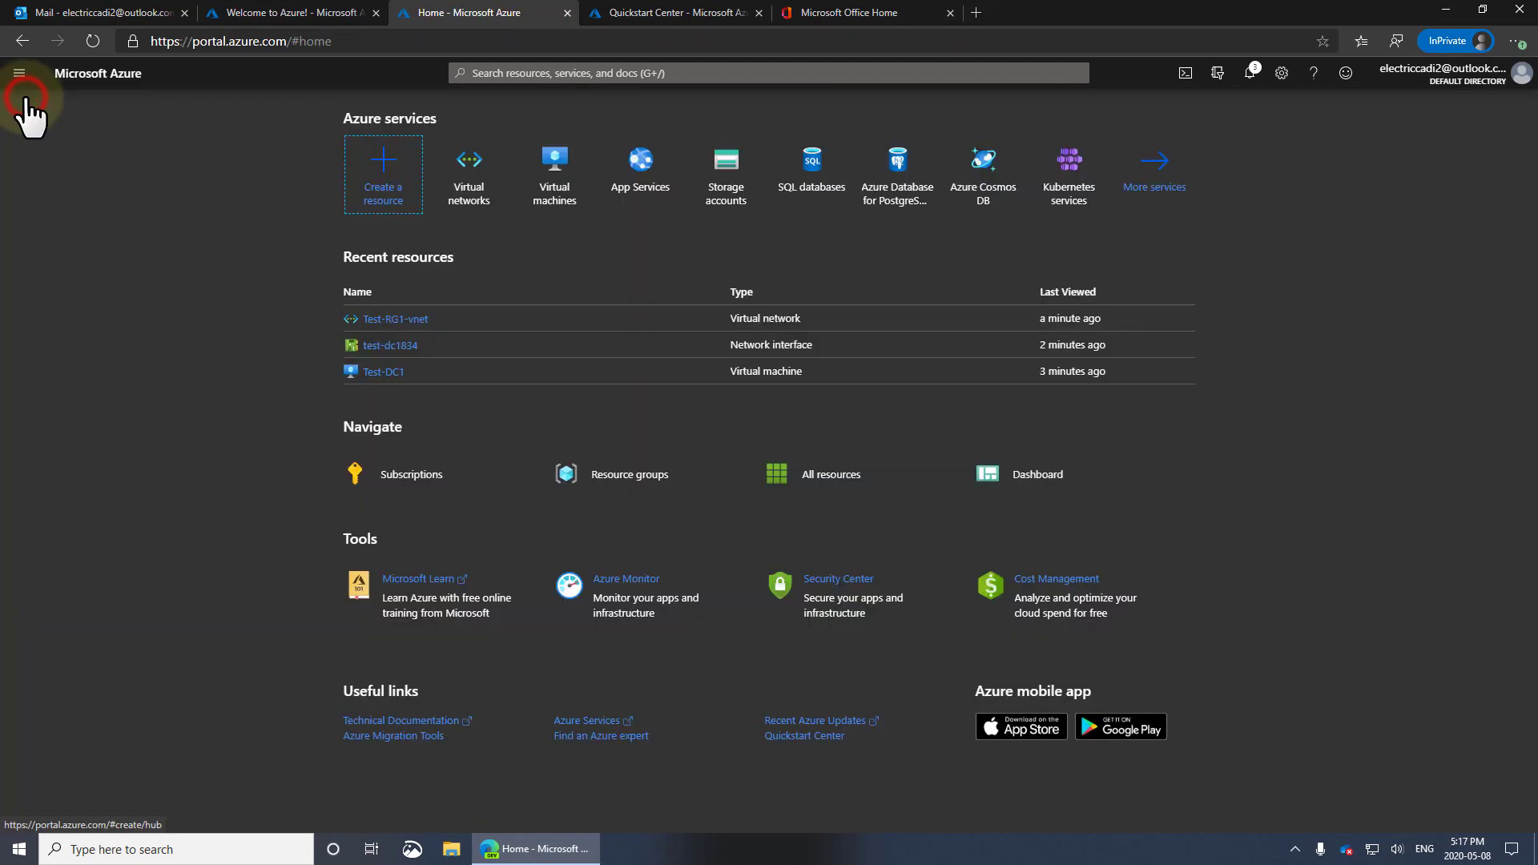
left_click(552, 170)
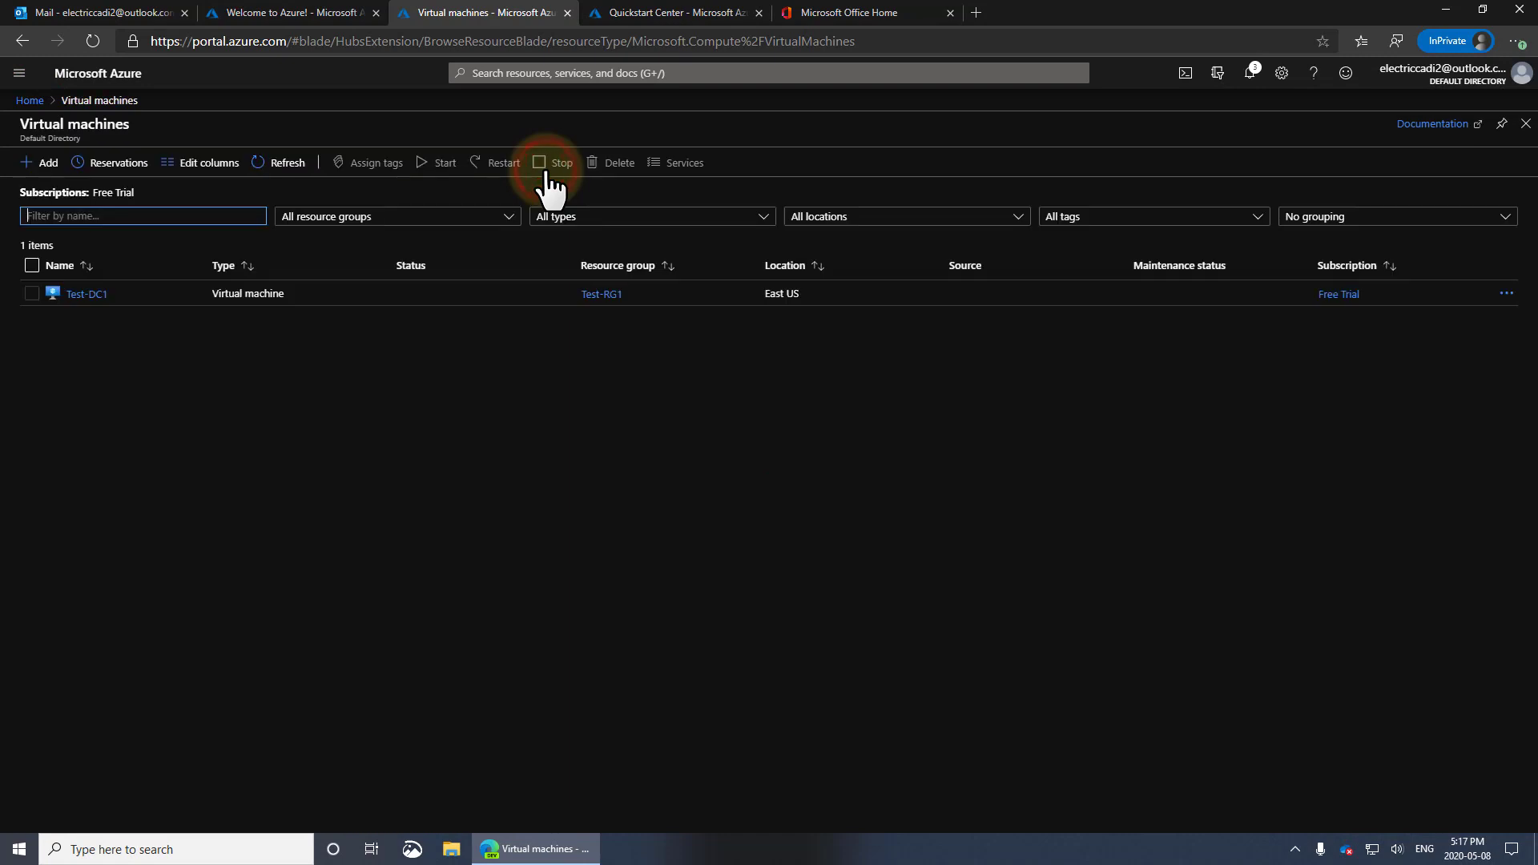
left_click(85, 294)
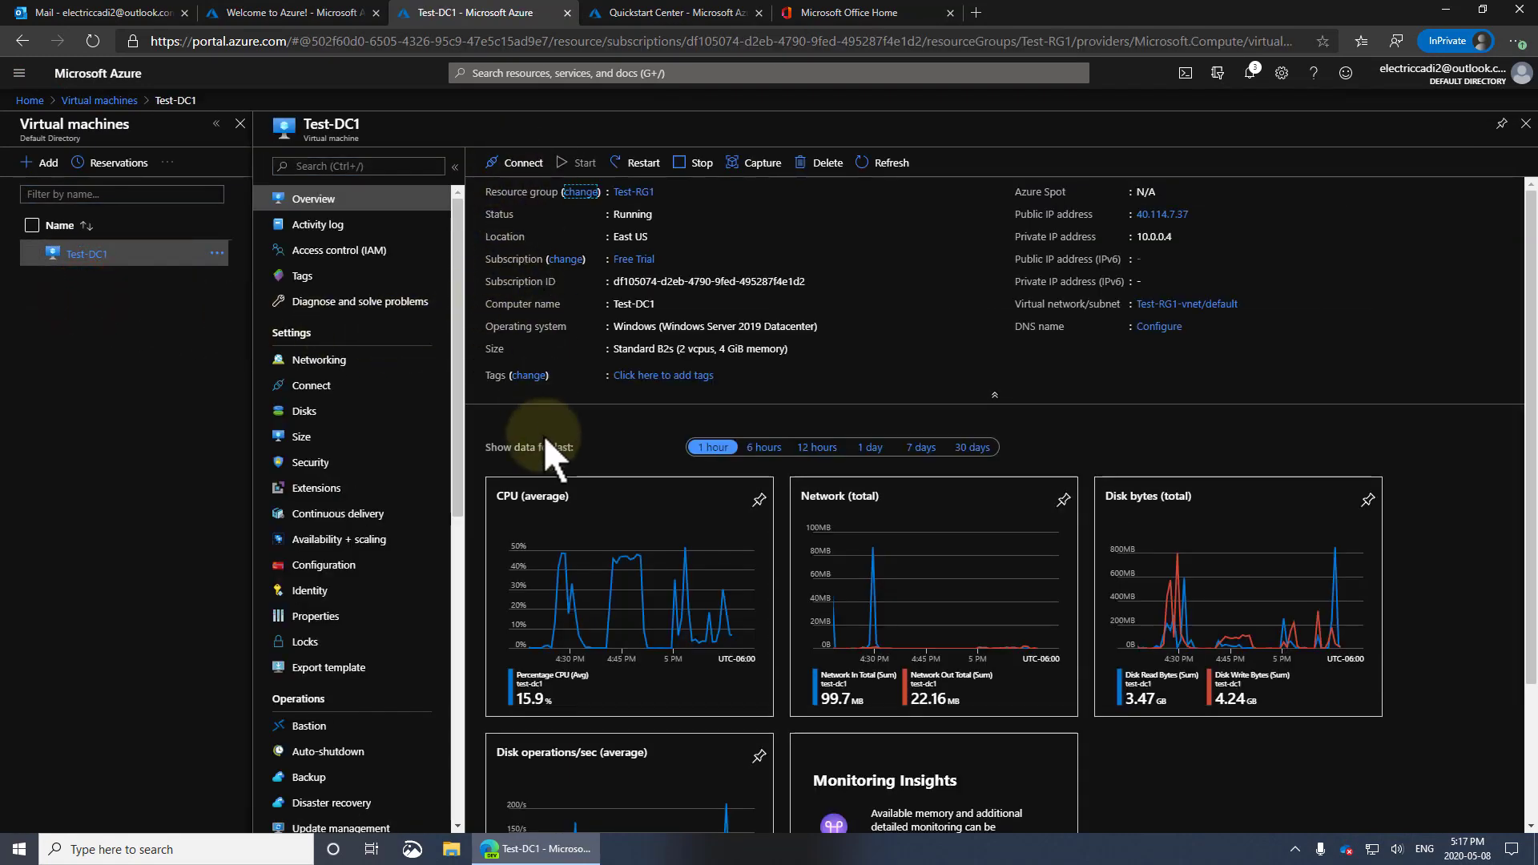
left_click_drag(455, 417, 445, 773)
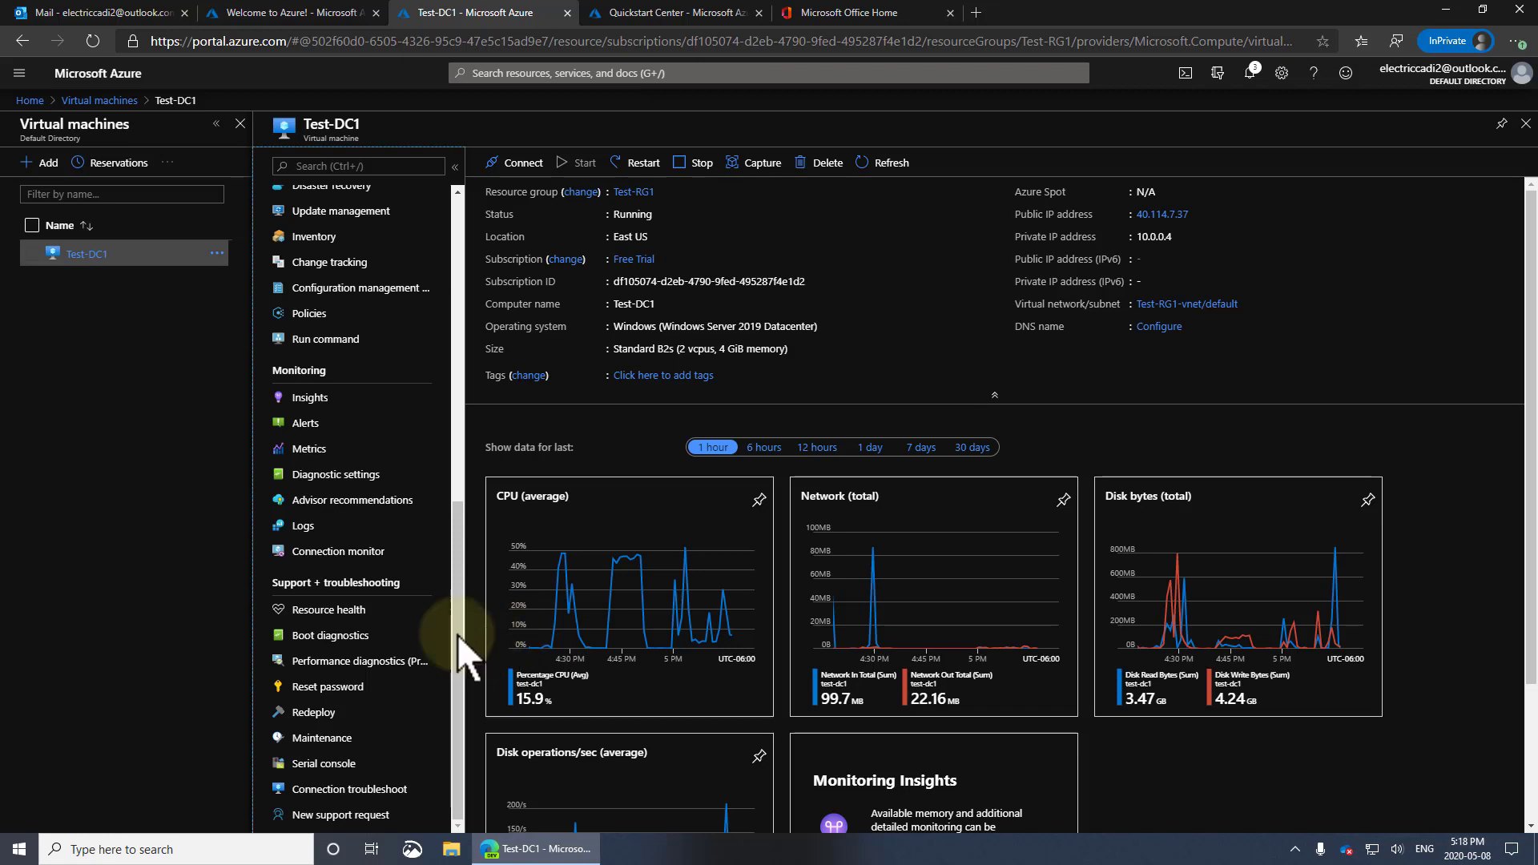
left_click(353, 635)
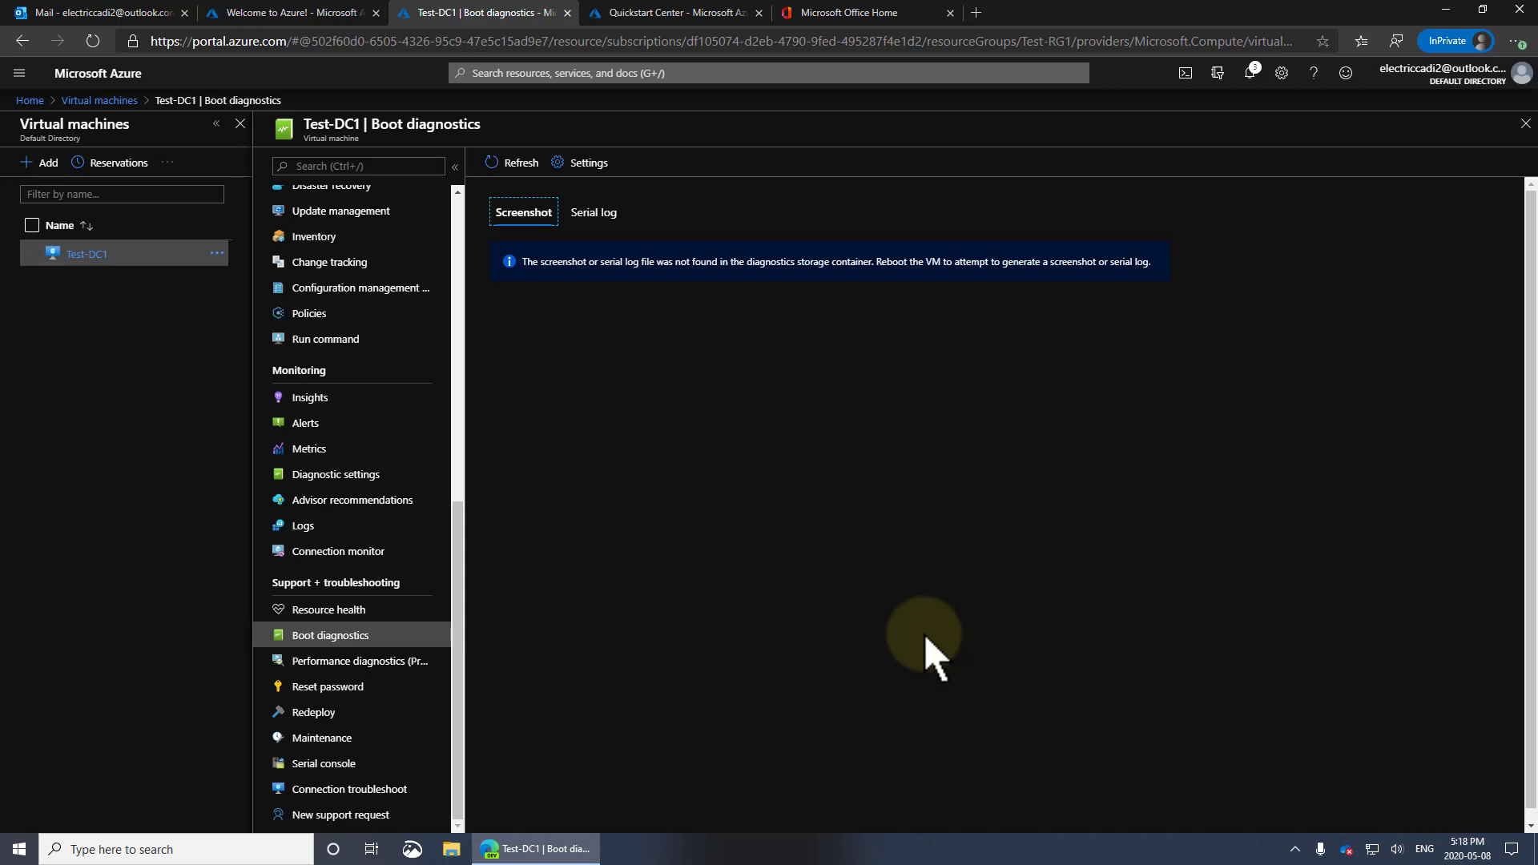
left_click(514, 163)
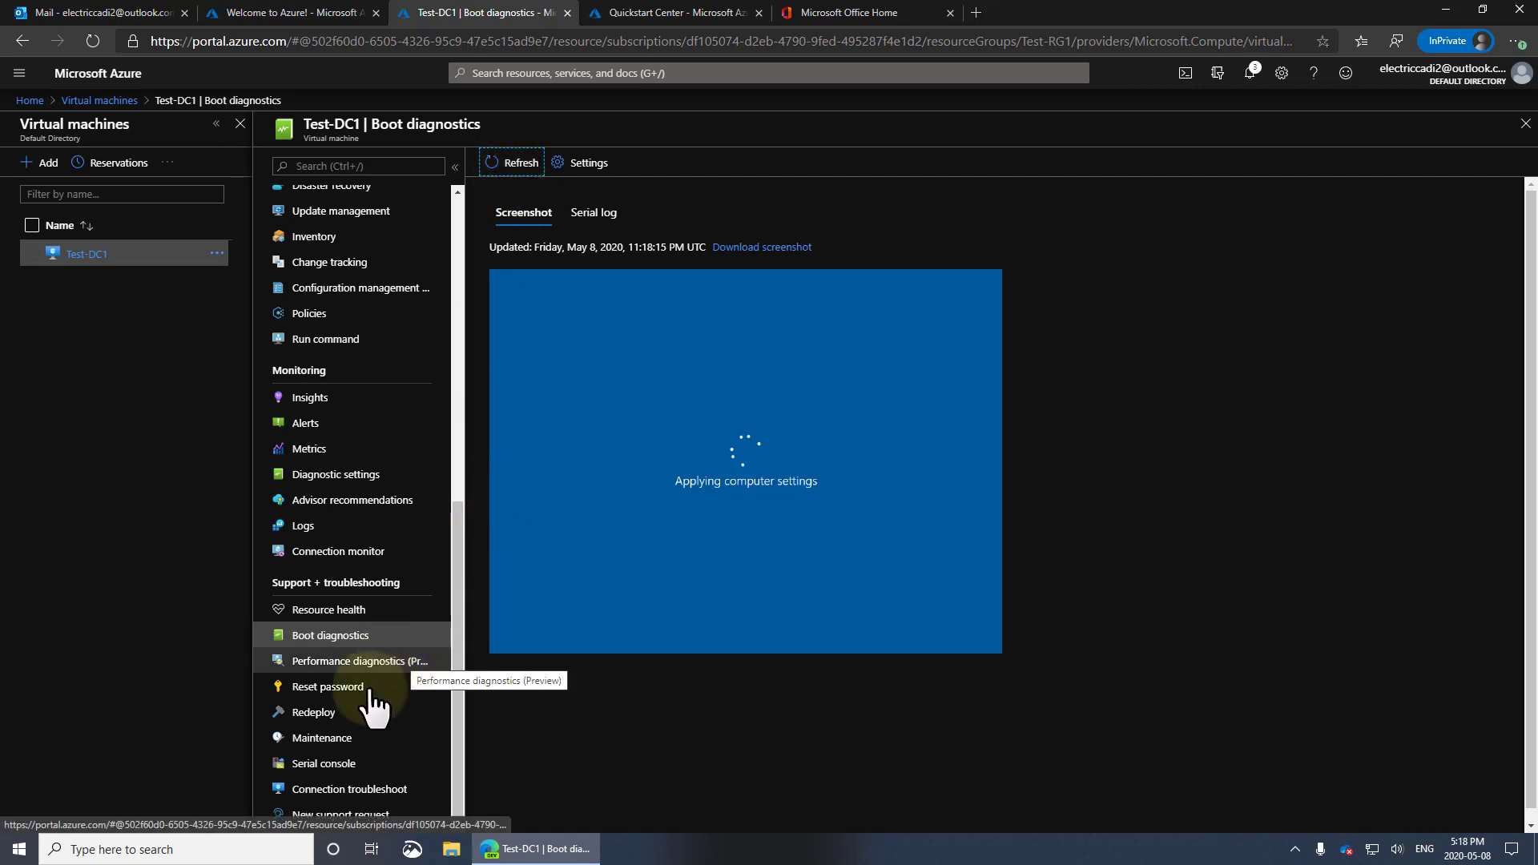
- Examine Test-DC1's serial console and the serial log in its boot diagnostics
left_click(340, 761)
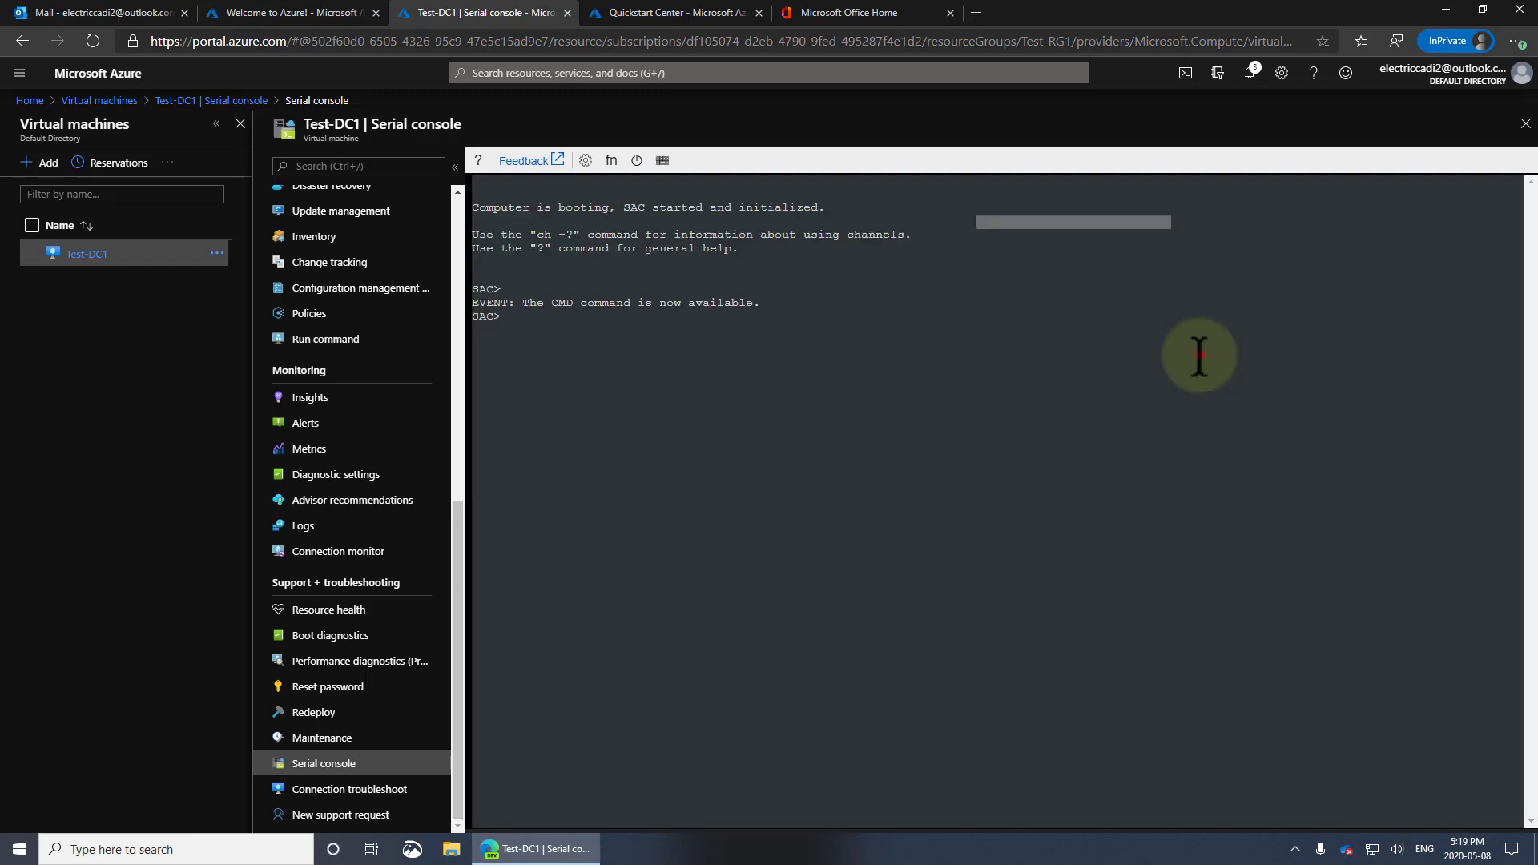
left_click(1199, 354)
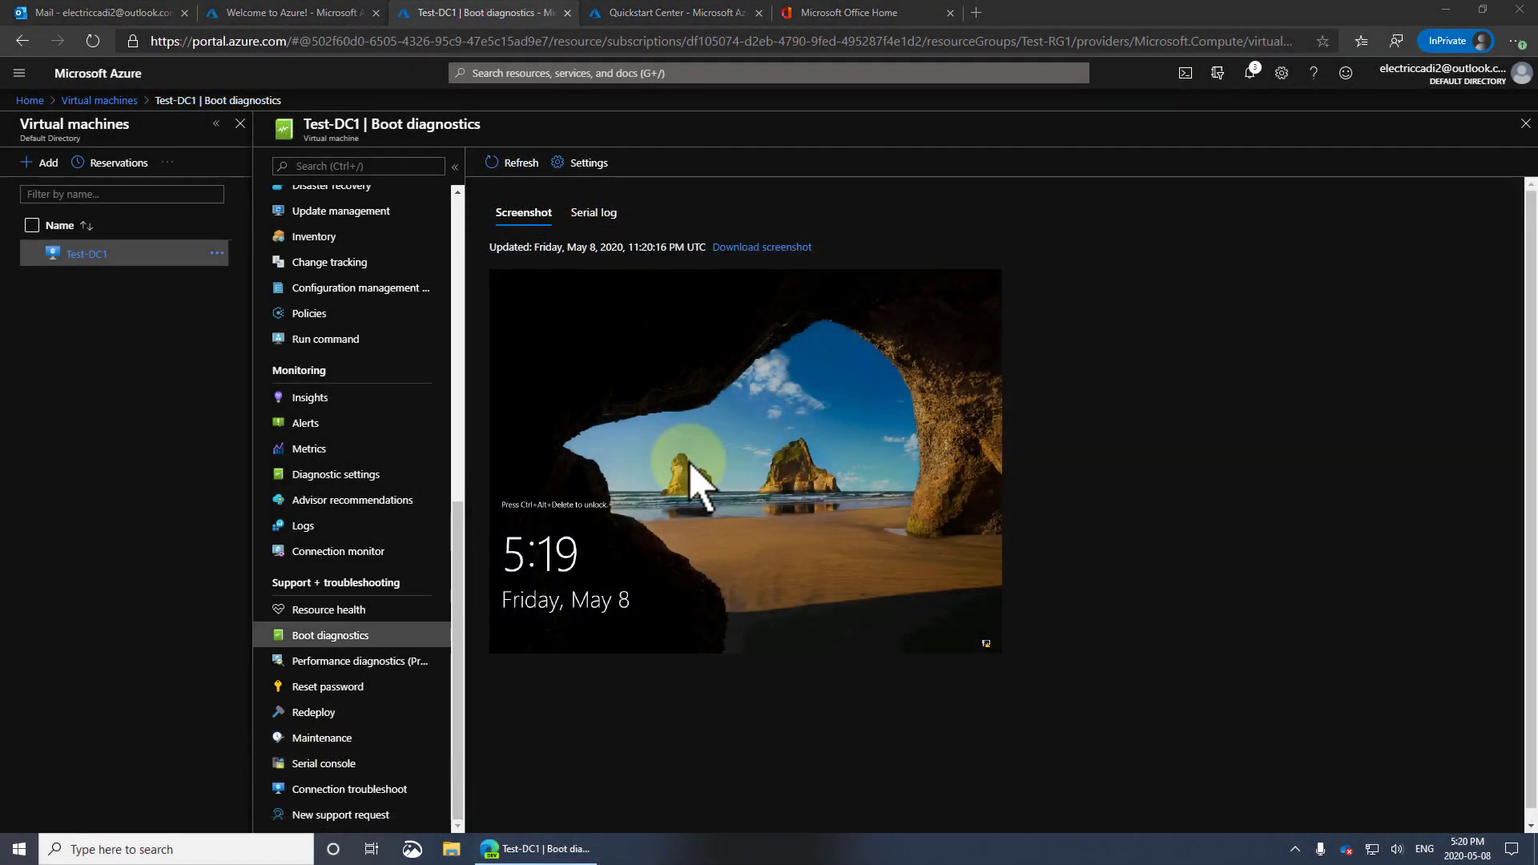
left_click(598, 212)
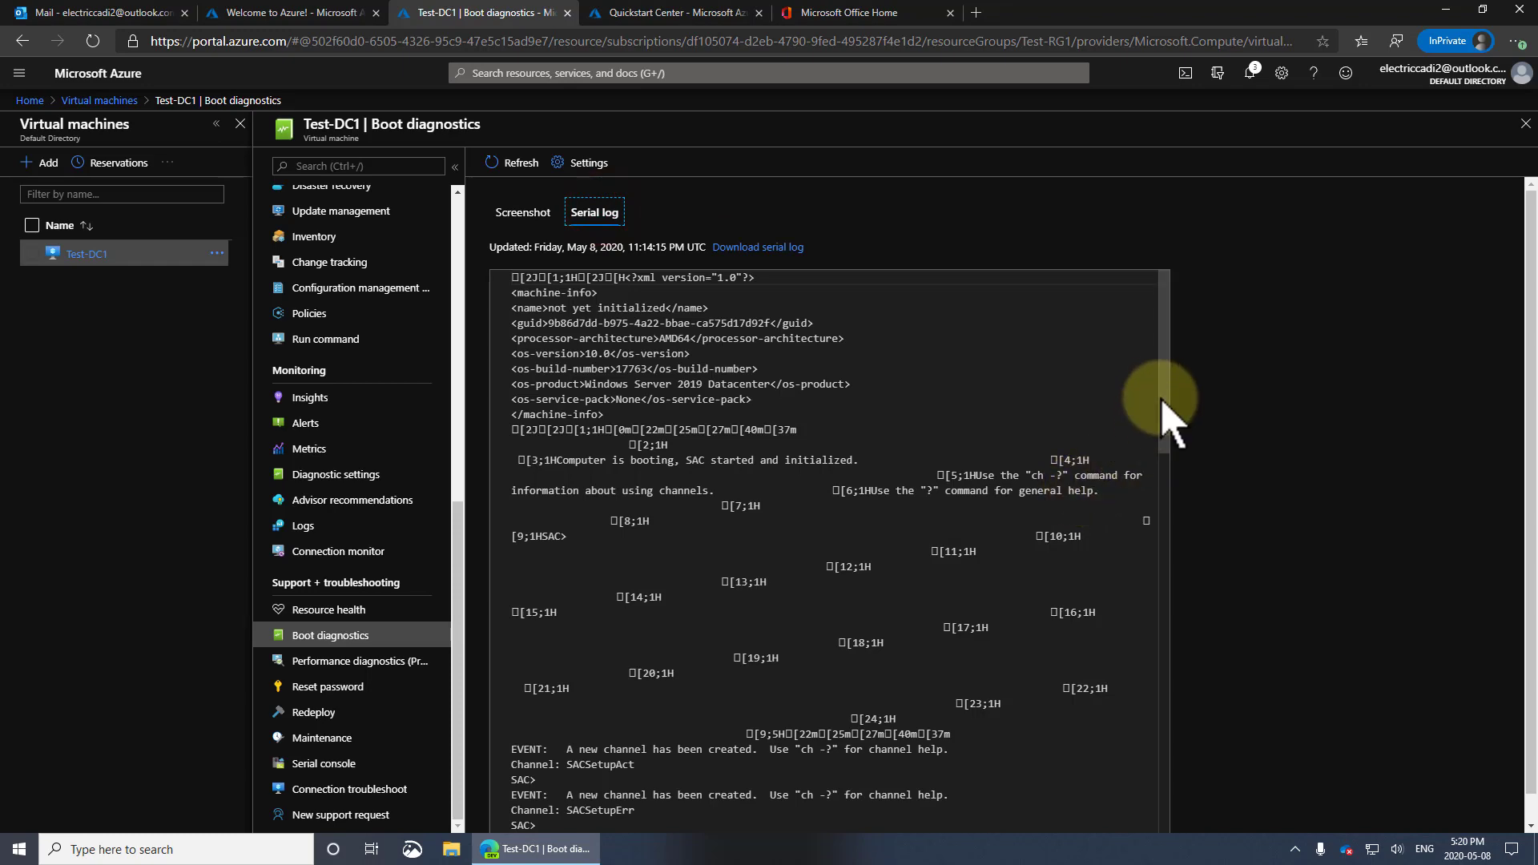
left_click_drag(1162, 397, 1205, 717)
left_click_drag(1211, 781, 1213, 822)
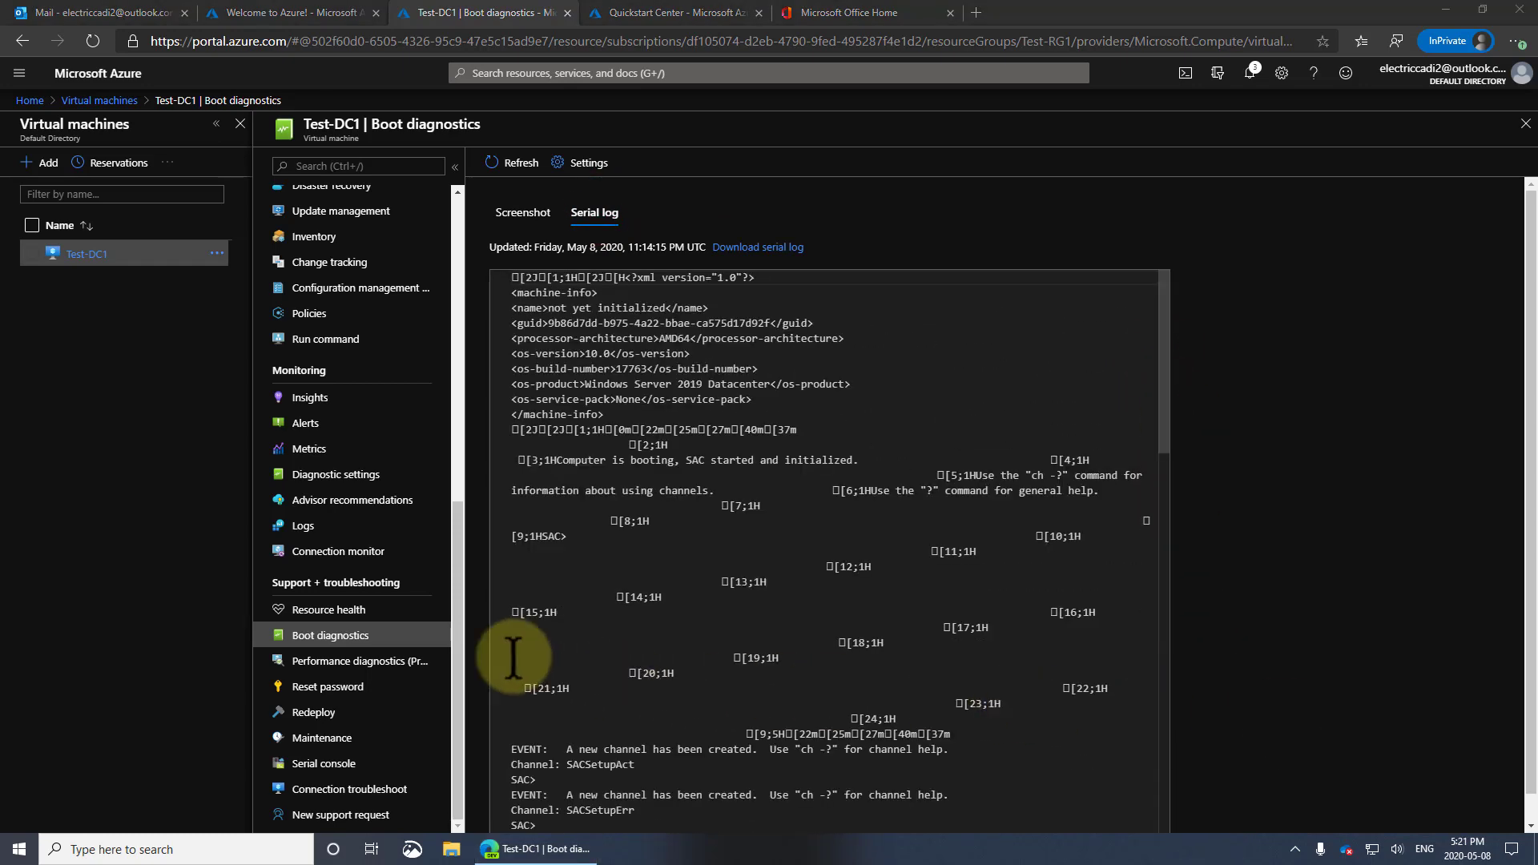
- Check Test-DC1's resource health, expanding the 05/08/2020 history entry to read the latest reboot annotation
left_click(354, 611)
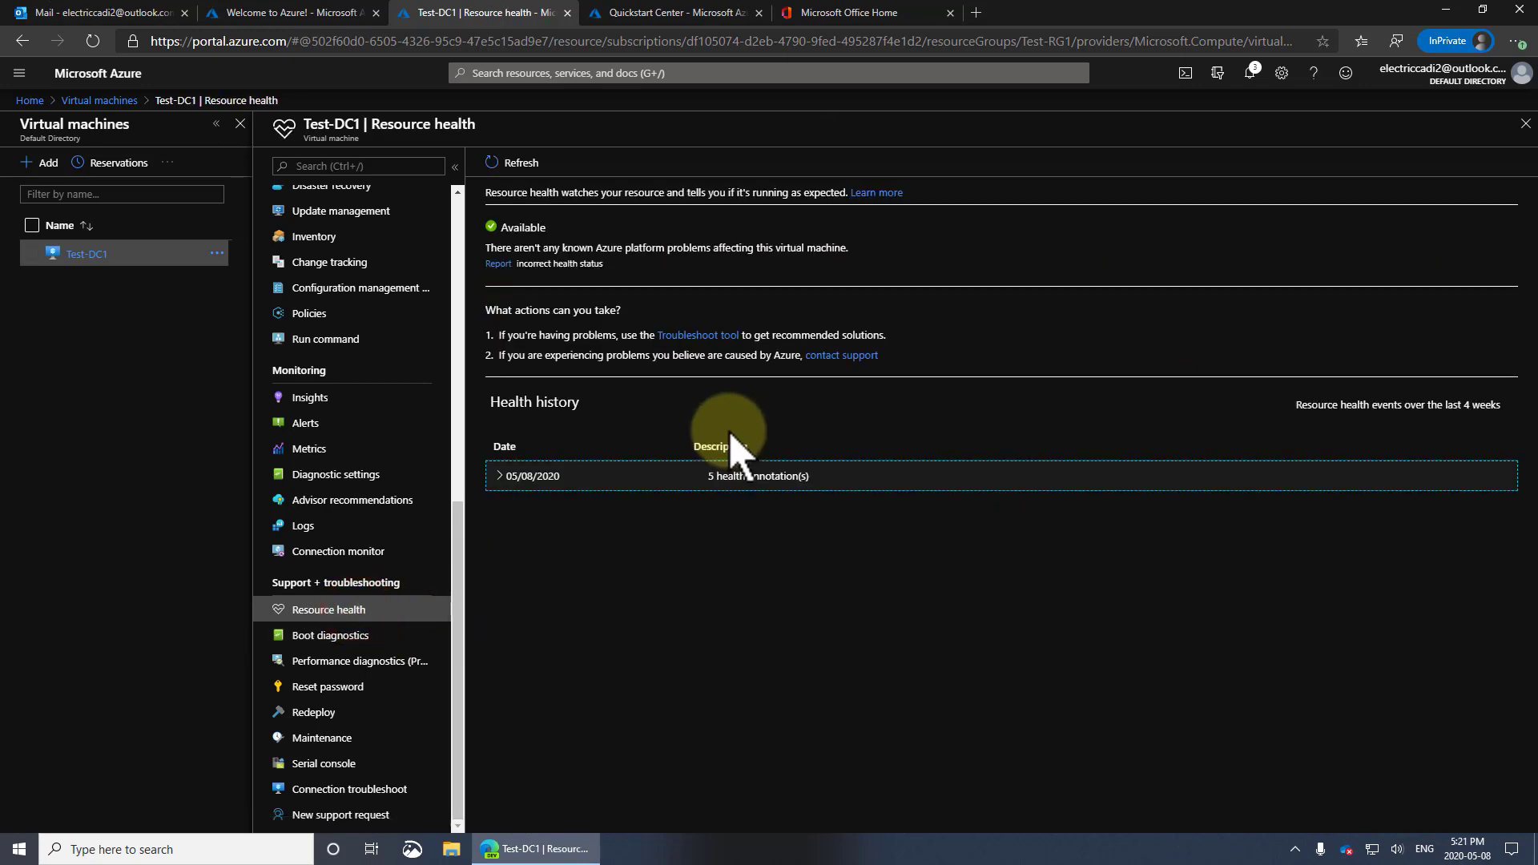
left_click(499, 476)
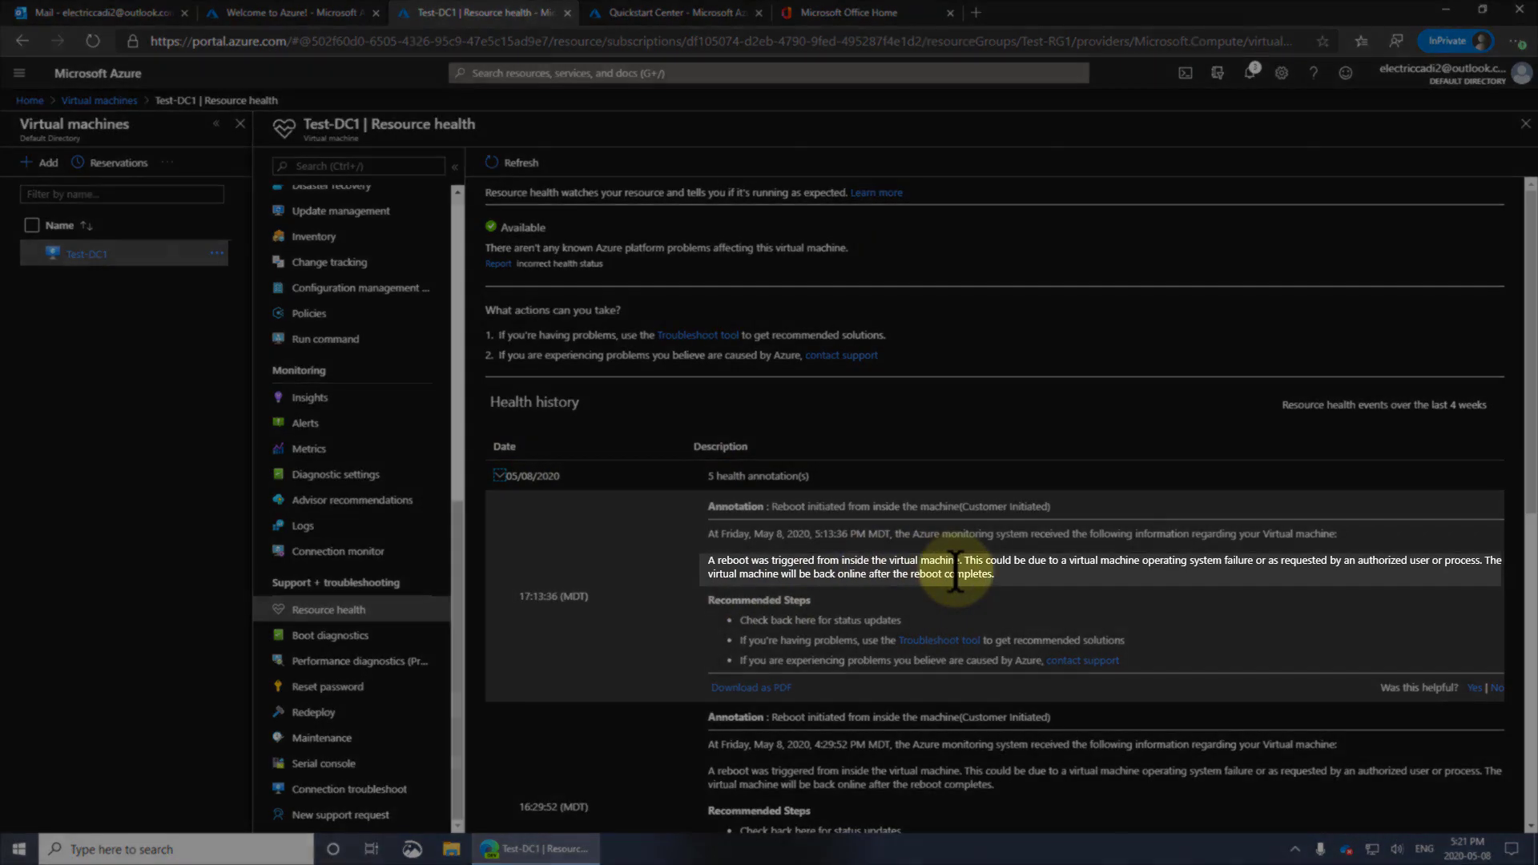
triple_click(955, 571)
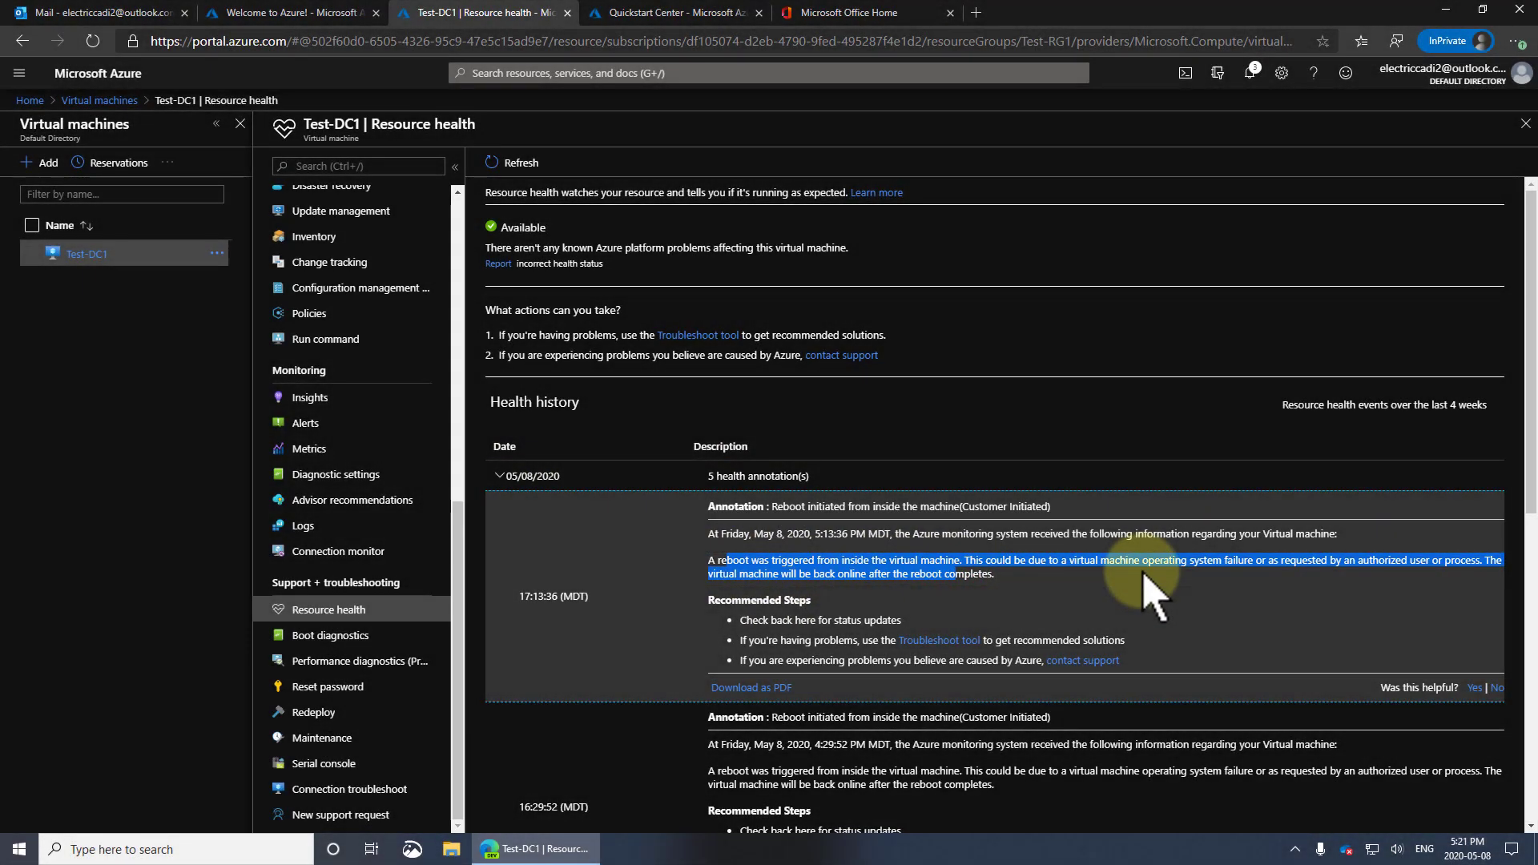
- Return to Test-DC1's boot diagnostics and refresh the screenshot to check the machine's current state
left_click(333, 635)
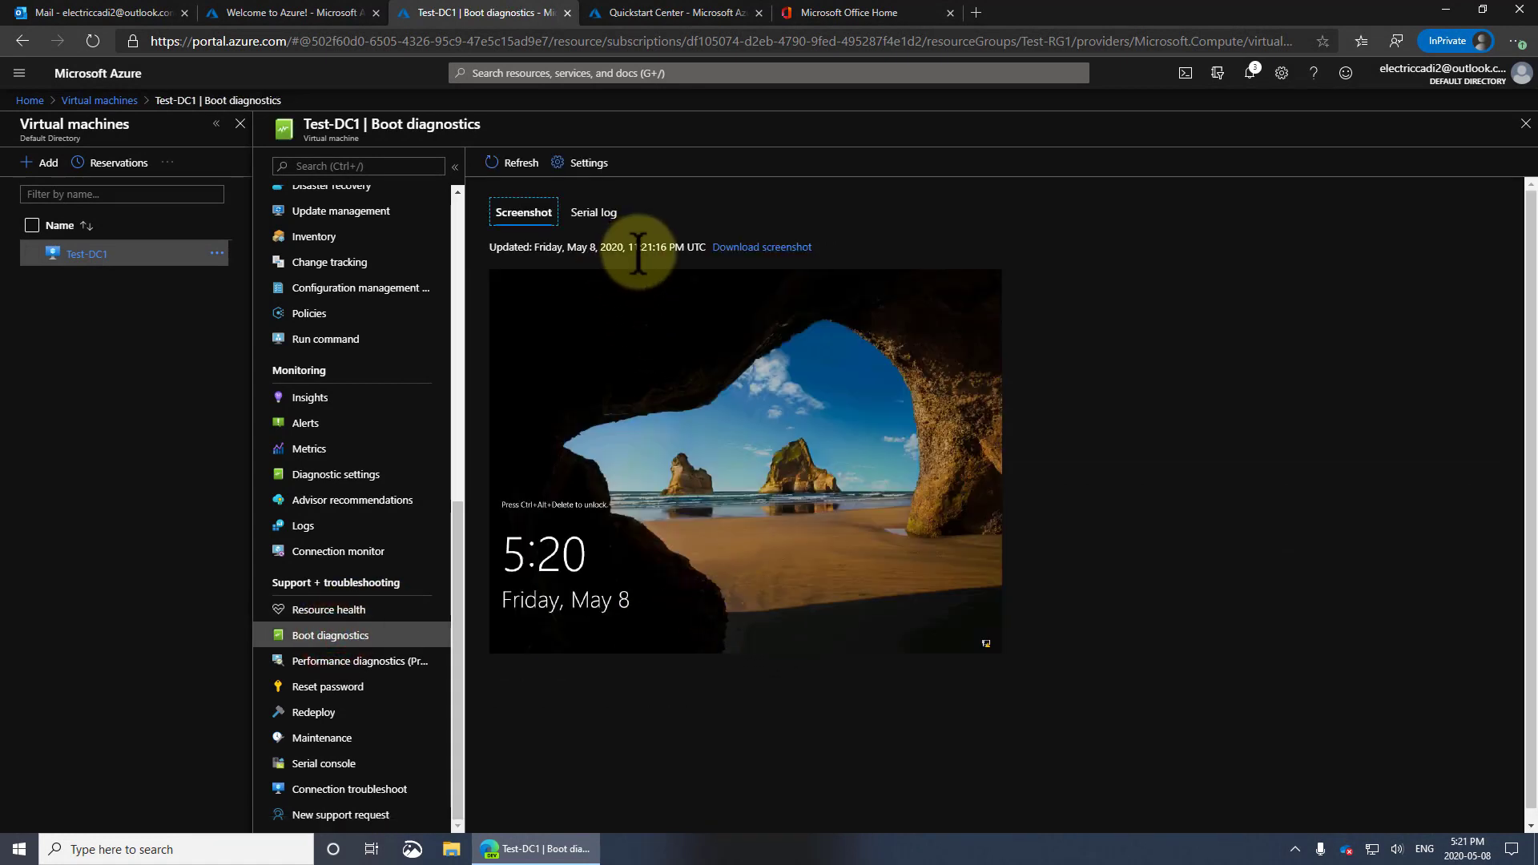
left_click(519, 170)
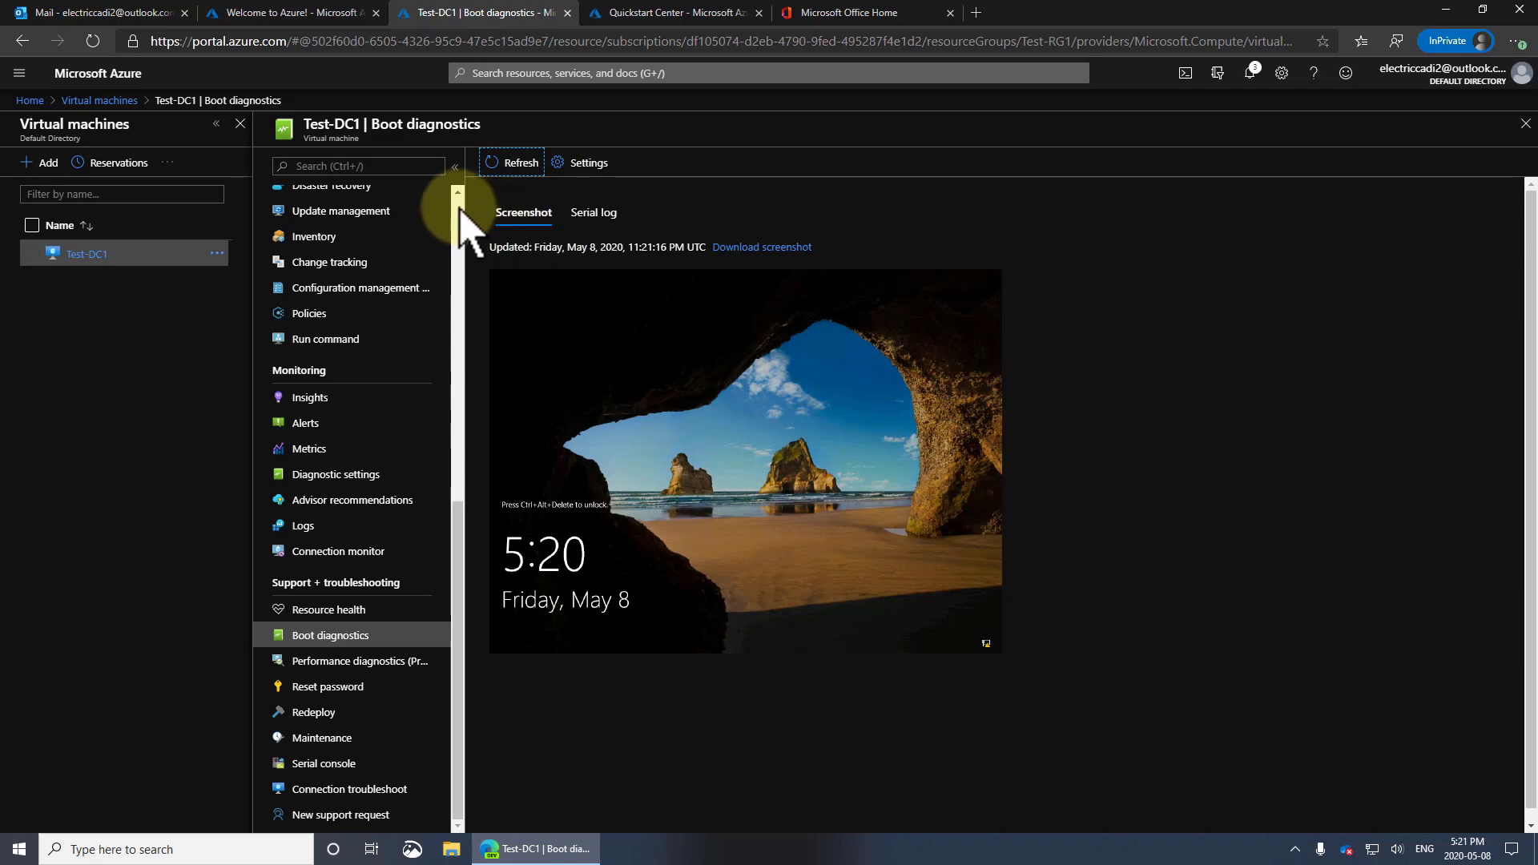
- From Test-DC1's overview, open the Bastion connection form for the virtual machine
left_click_drag(461, 213, 463, 206)
left_click(311, 200)
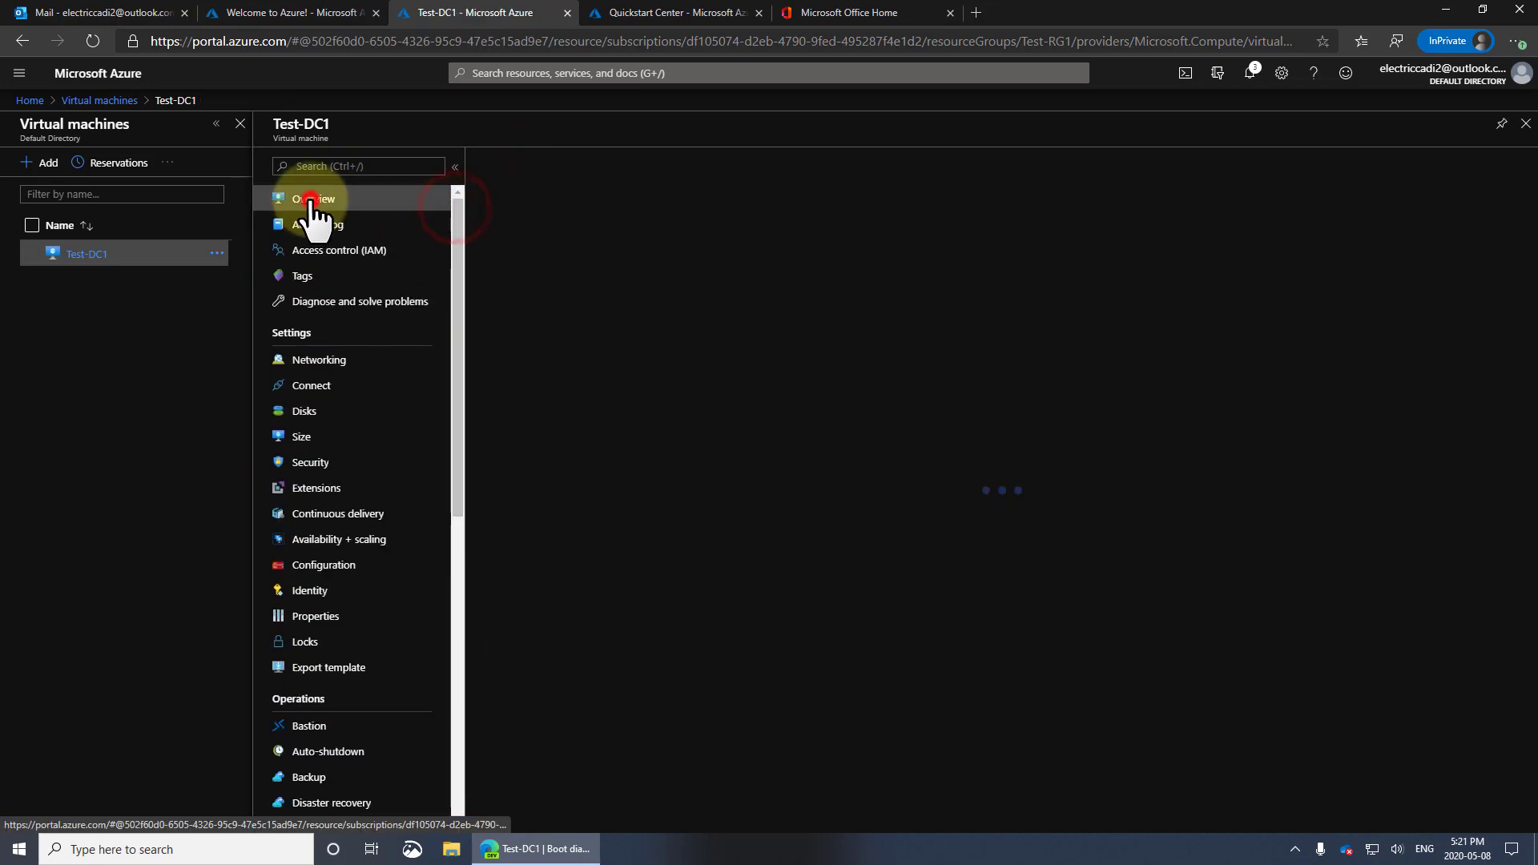
left_click(506, 165)
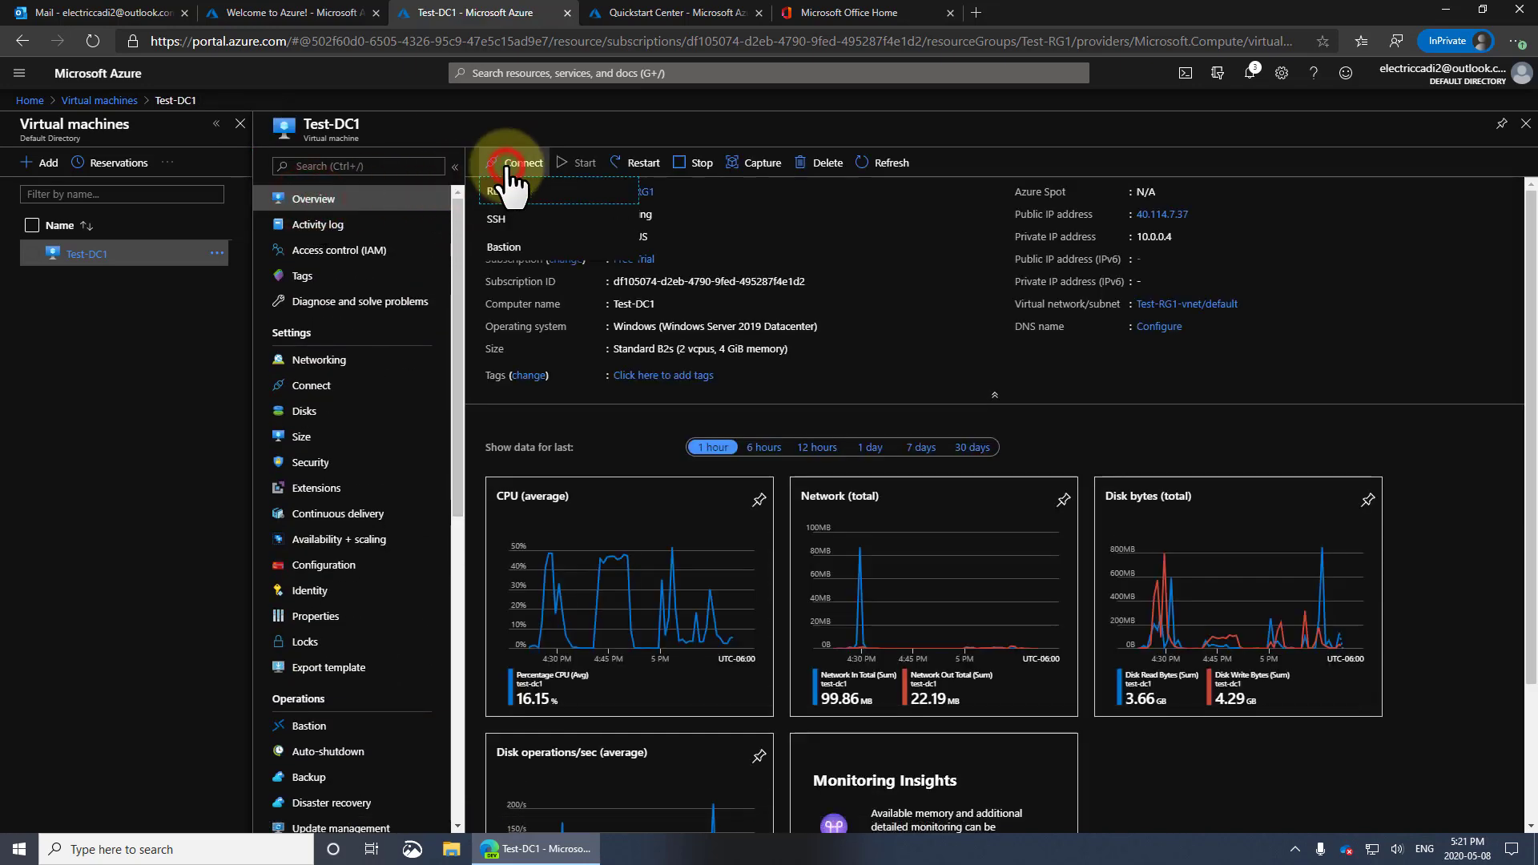
left_click(503, 248)
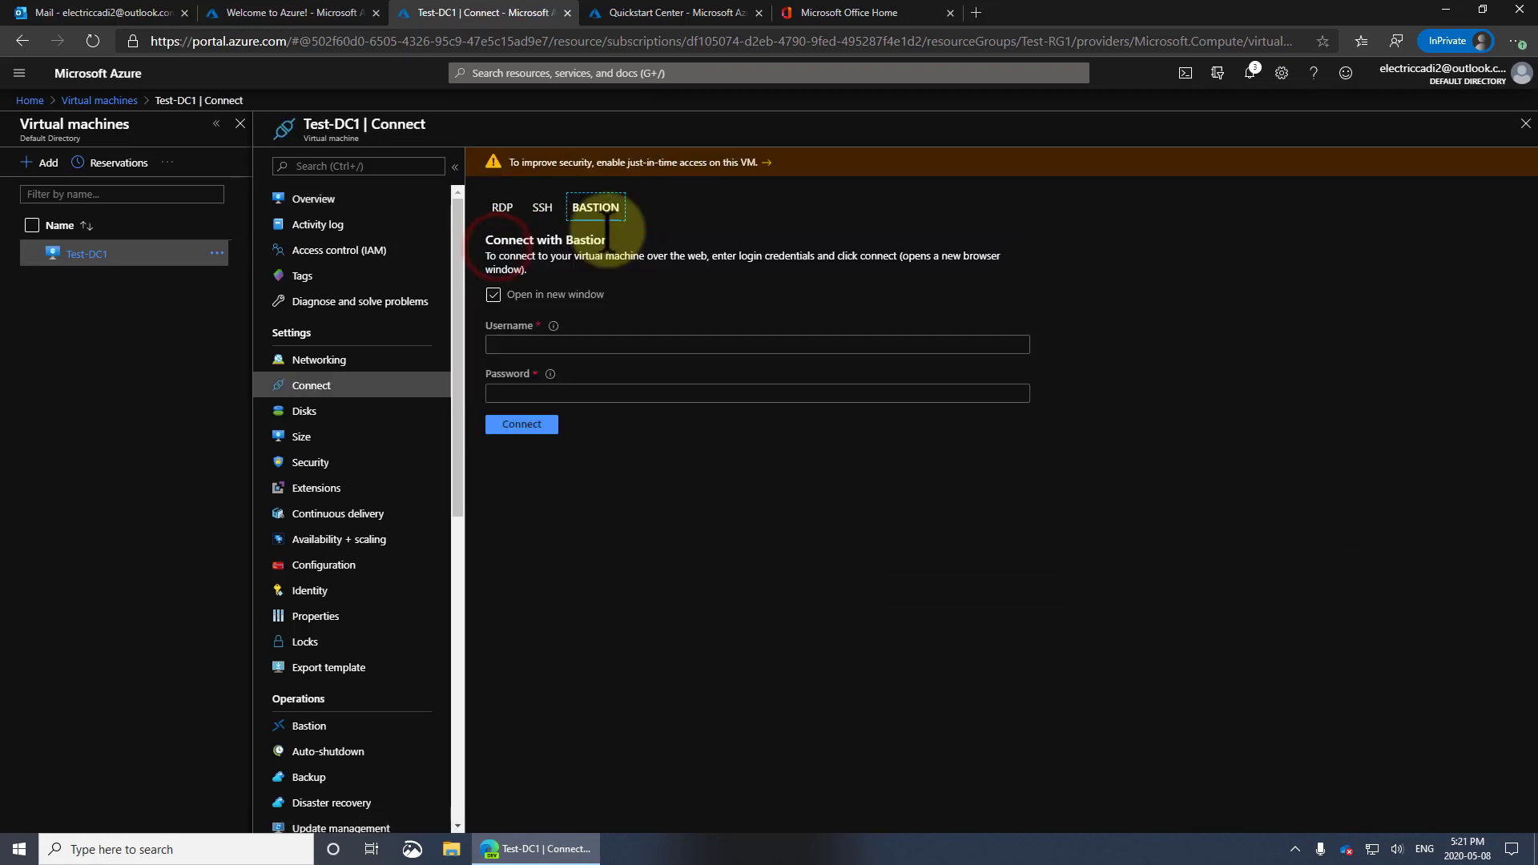
- Connect to Test-DC1 through Bastion with username testadmin and the account password, allowing the session clipboard access
left_click(524, 344)
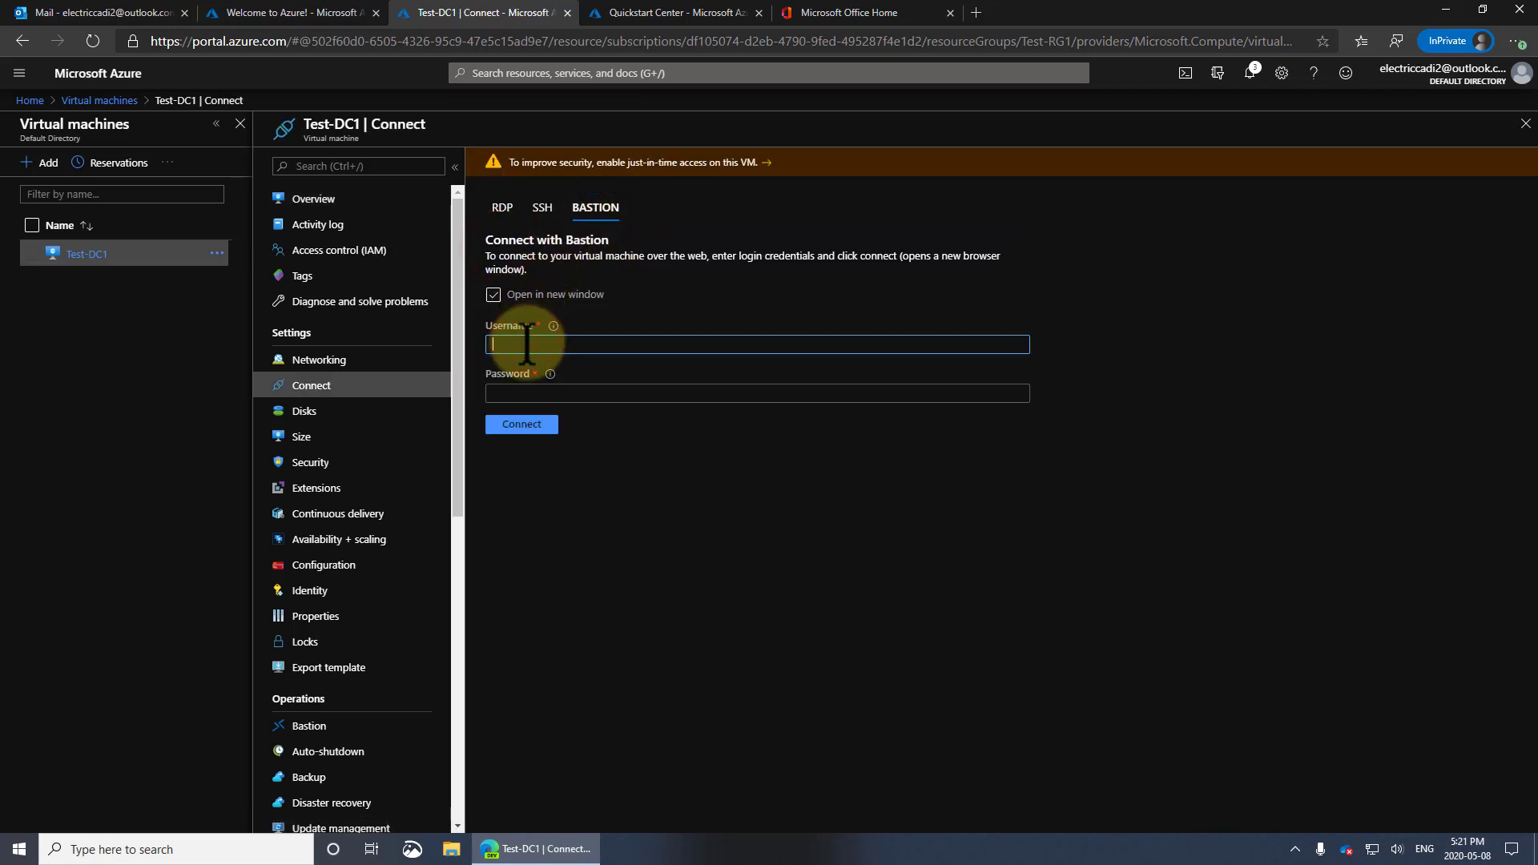
type("testadmin")
key("Tab")
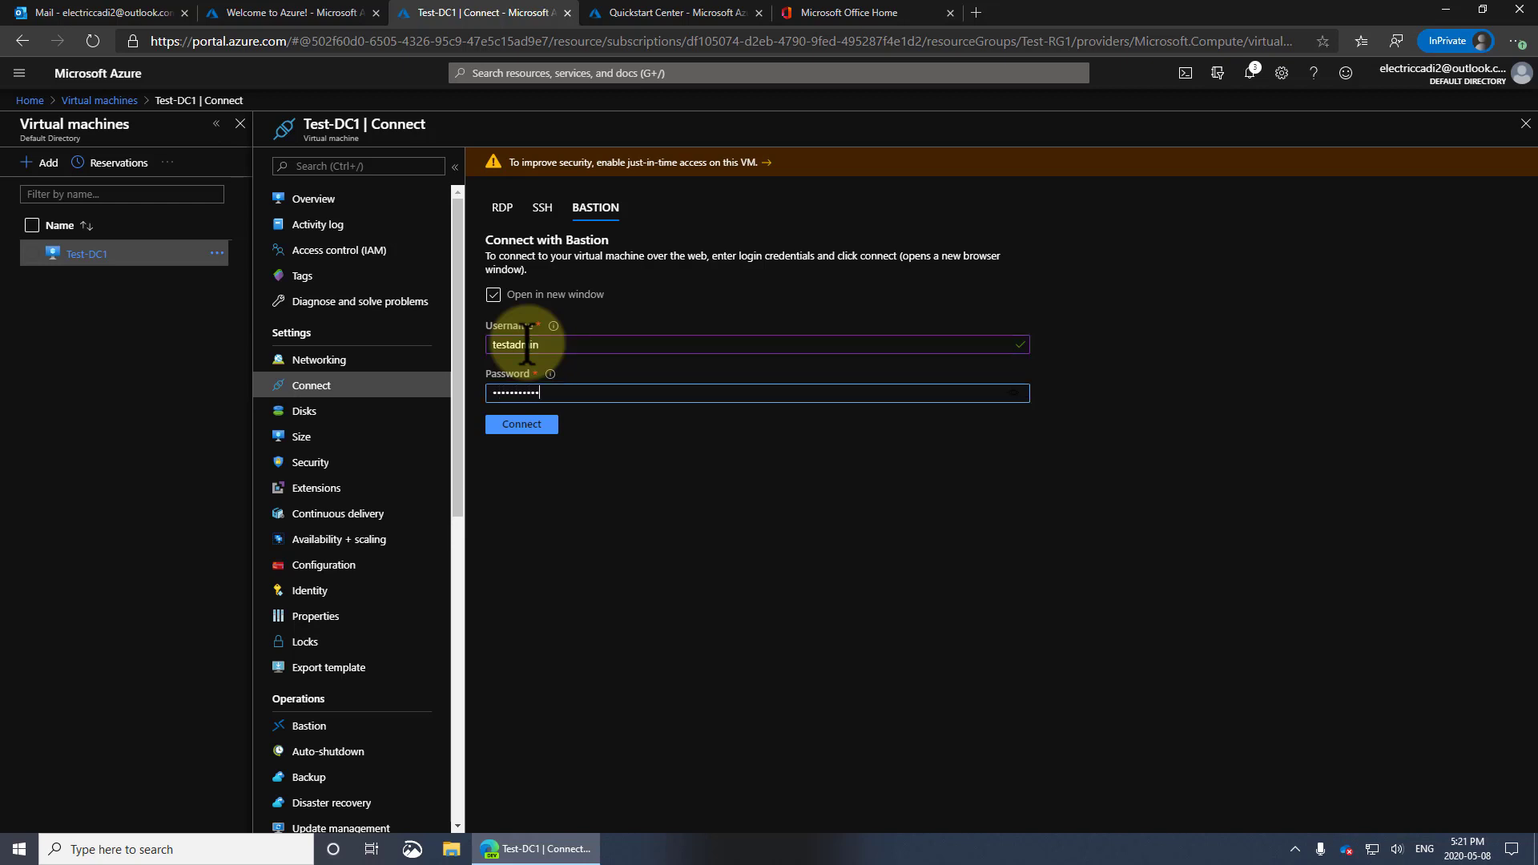
key("Return")
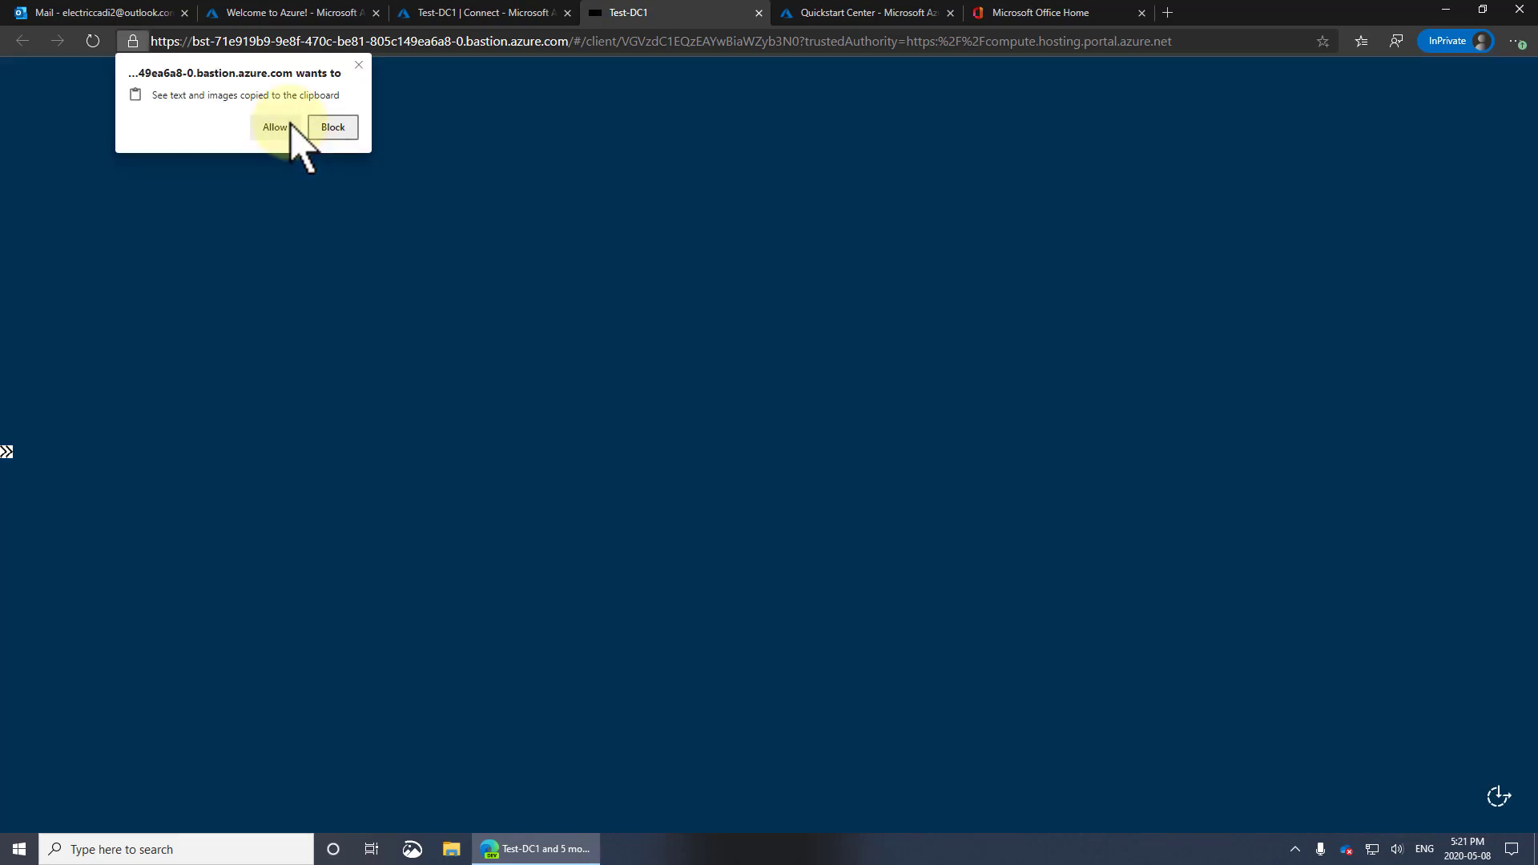
left_click(277, 127)
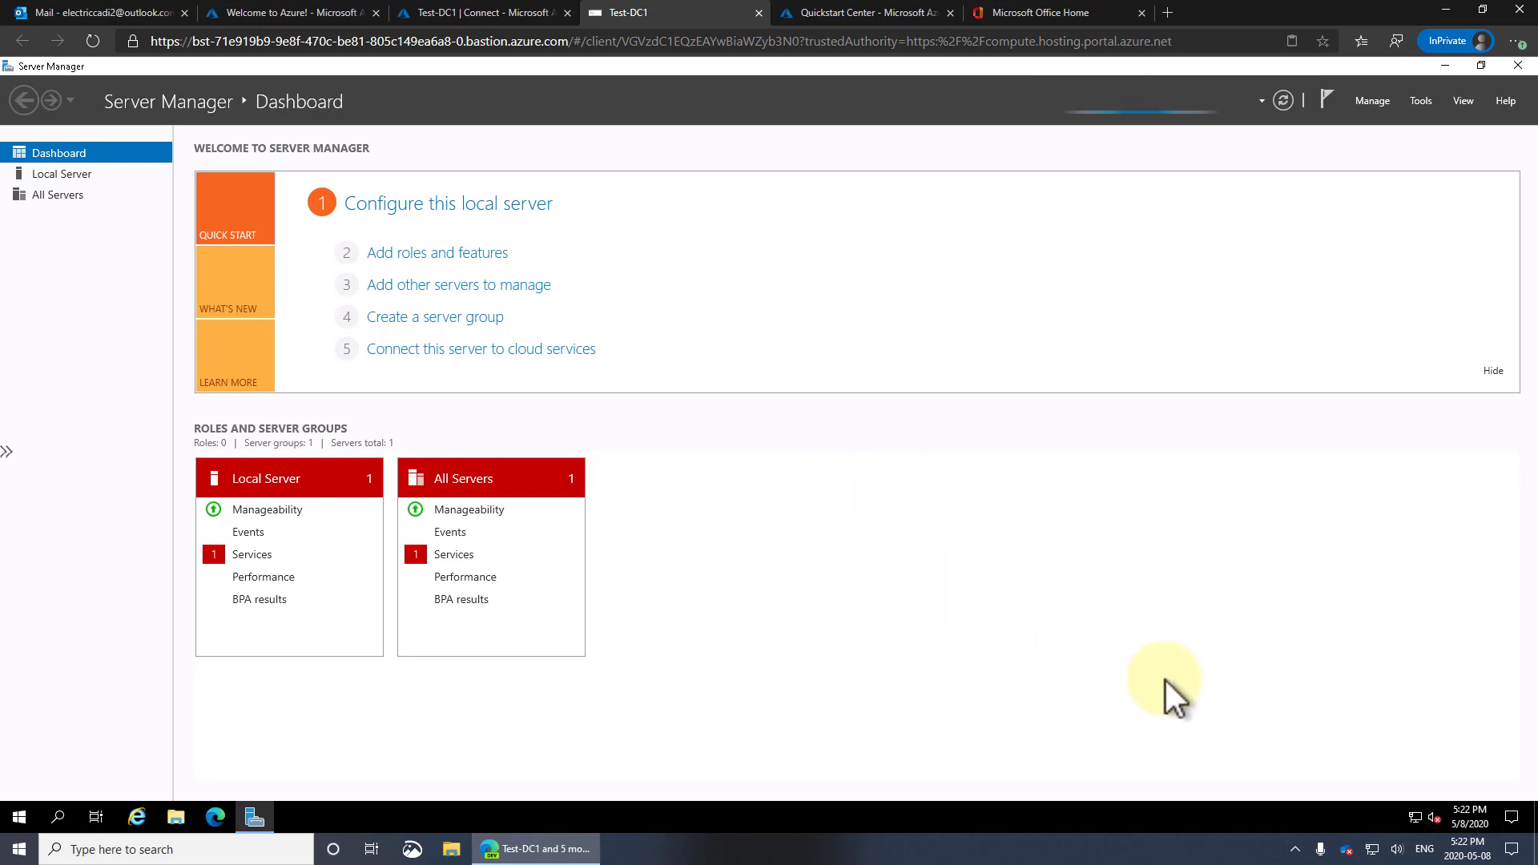
- Check the Internet Protocol Version 4 properties of Test-DC1's Ethernet adapter, leaving without changes and closing the network connections window
right_click(1415, 817)
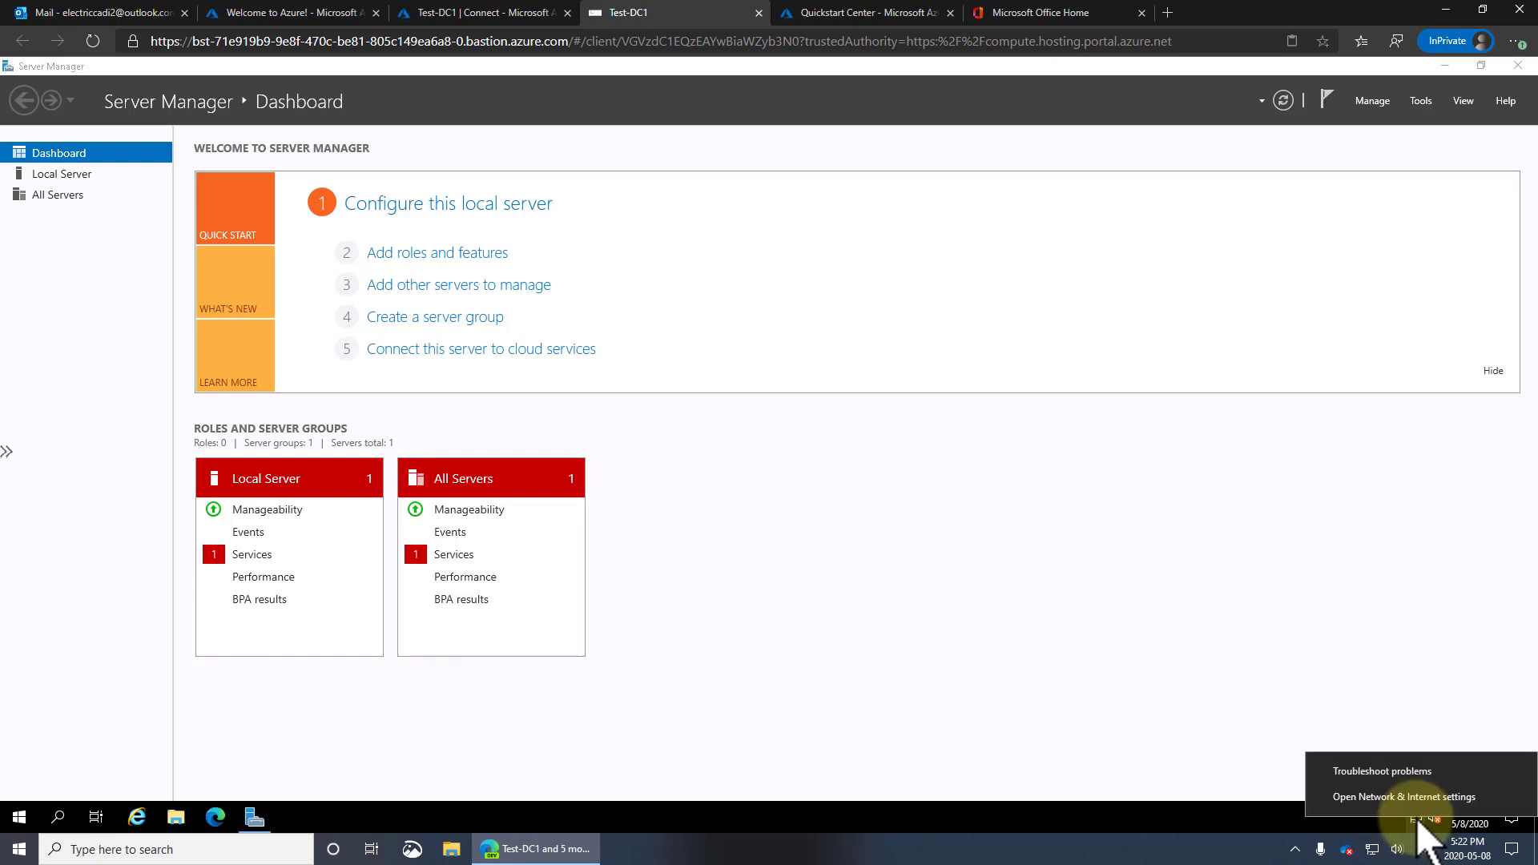
left_click(1409, 795)
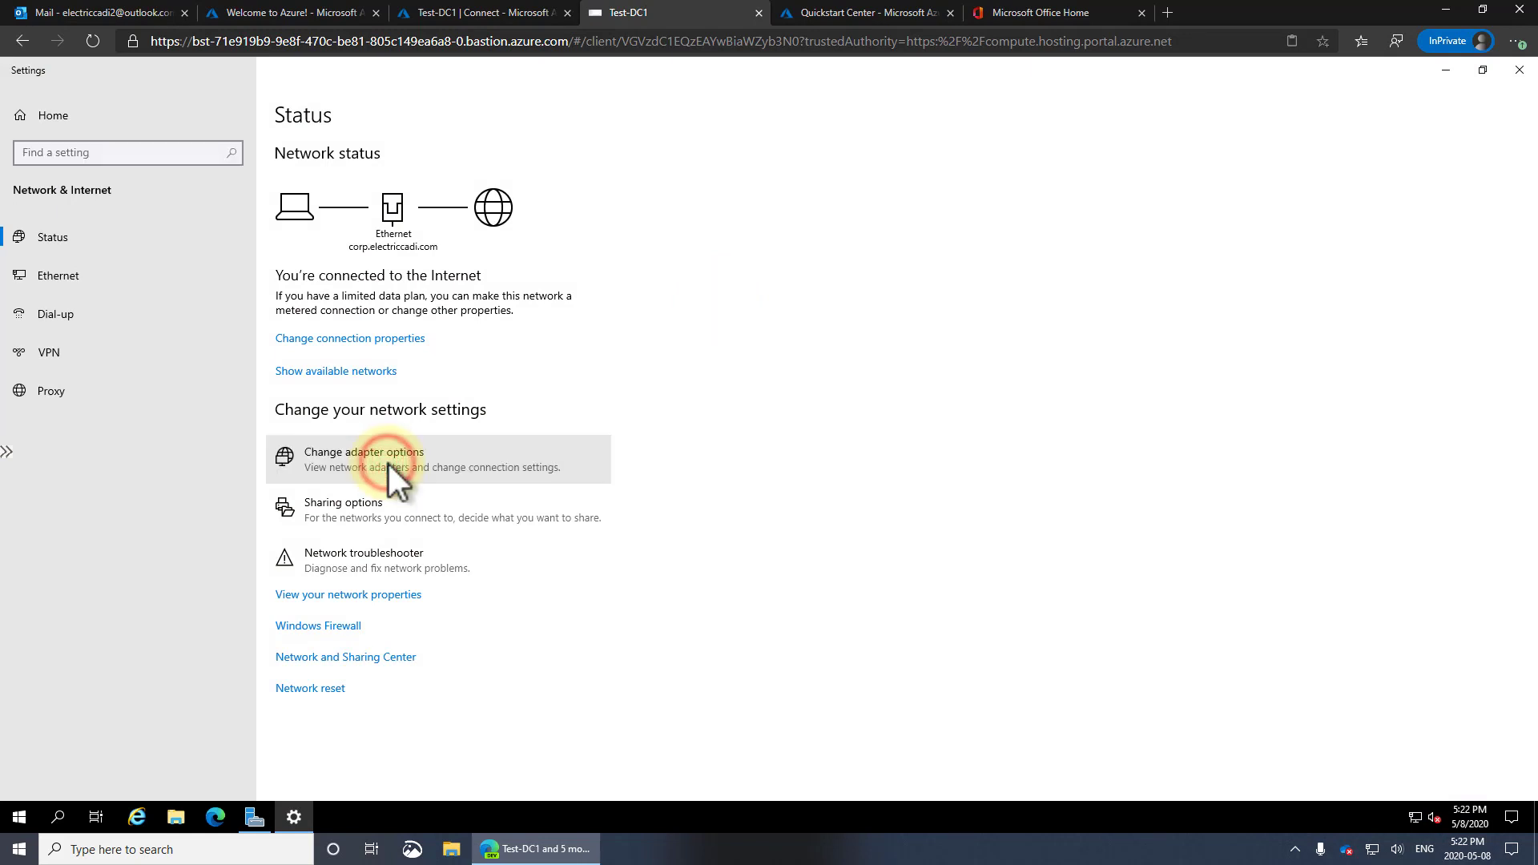
left_click(387, 464)
right_click(435, 286)
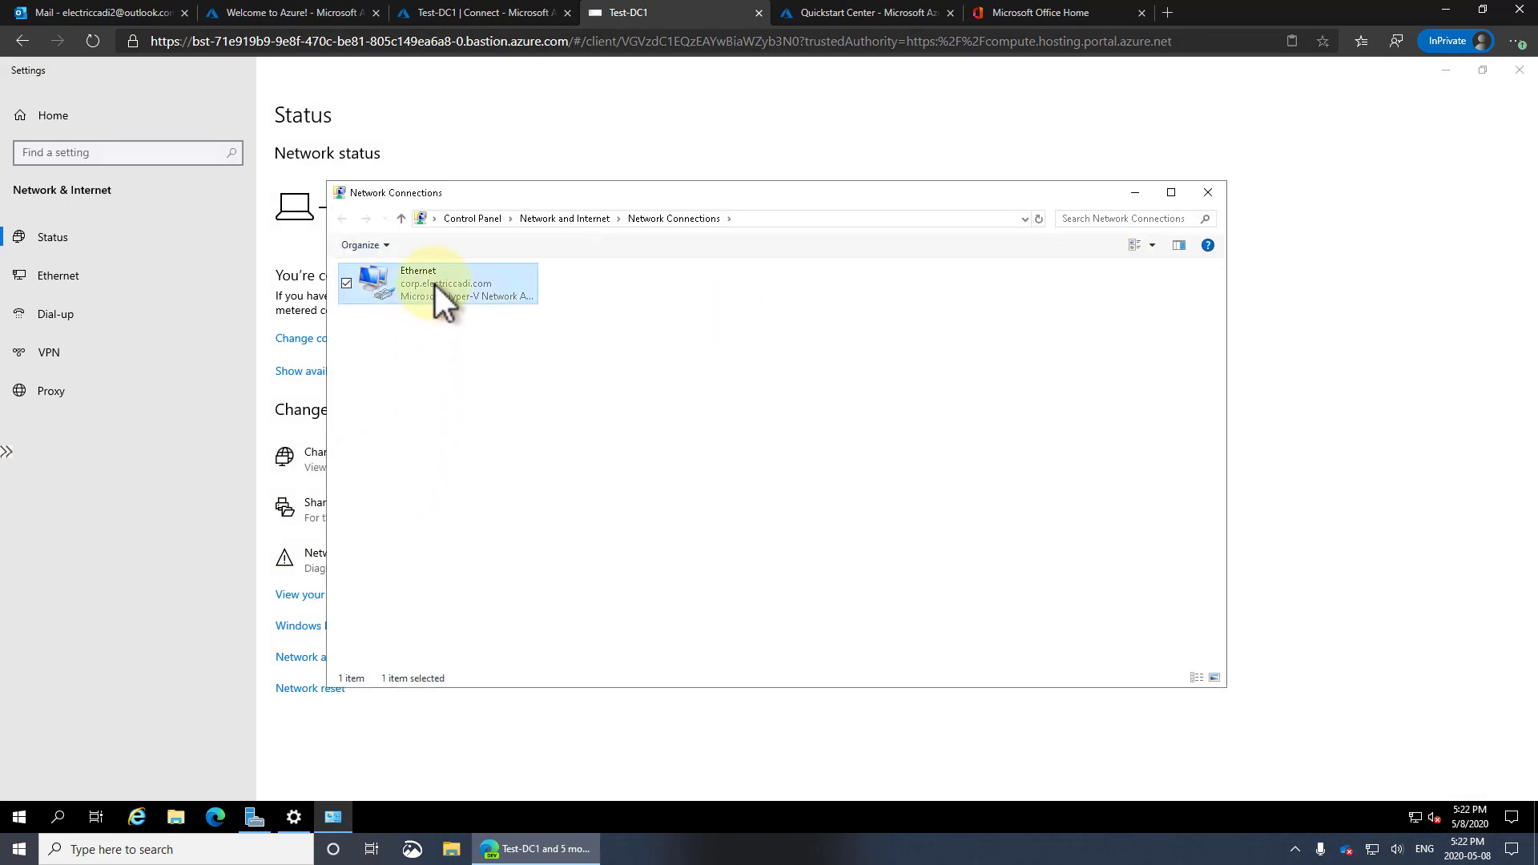
left_click(388, 440)
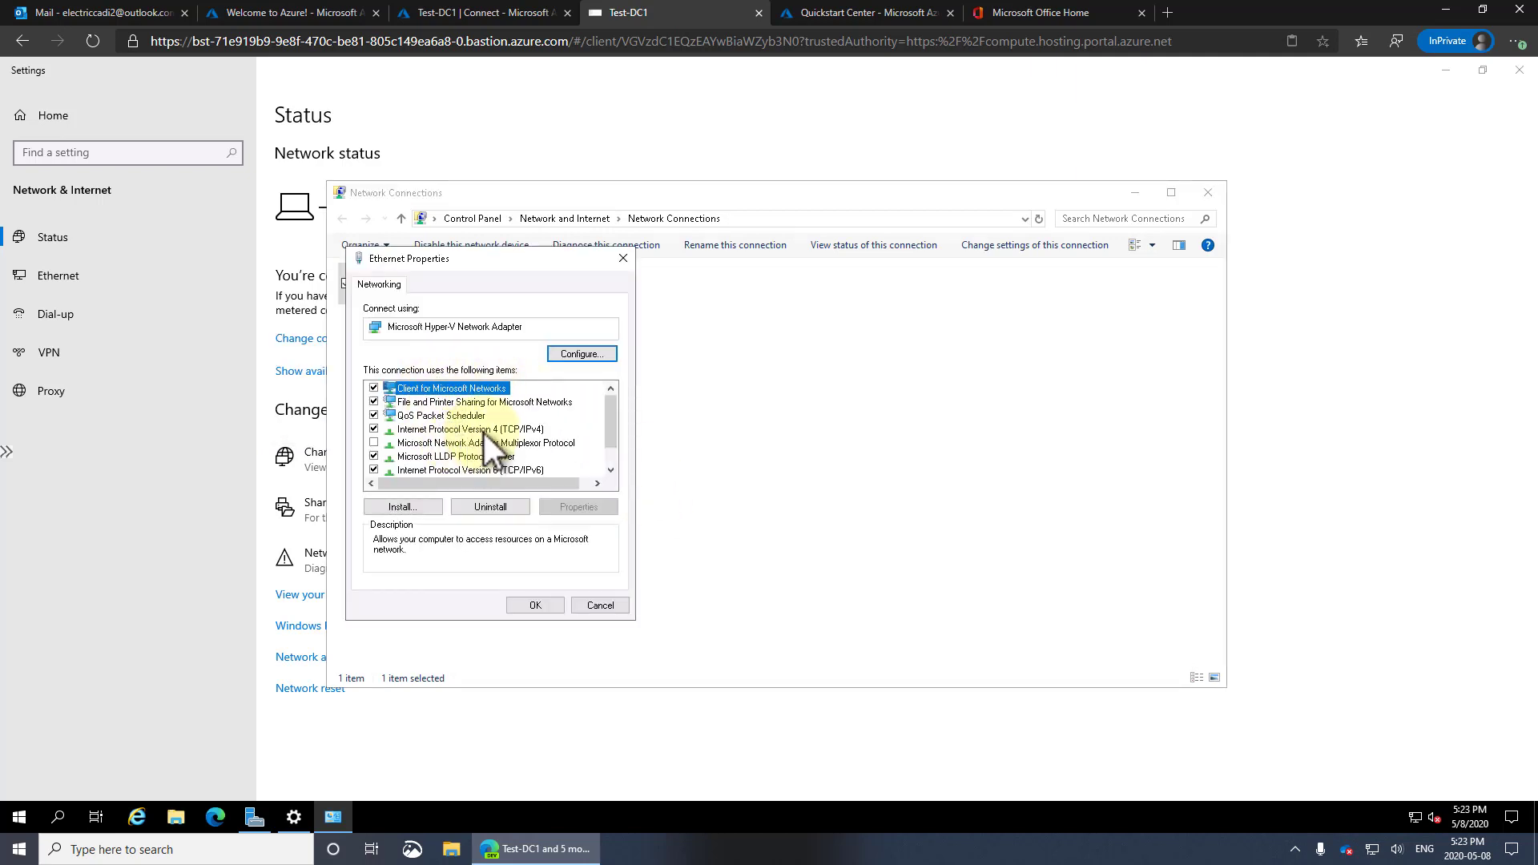
double_click(493, 426)
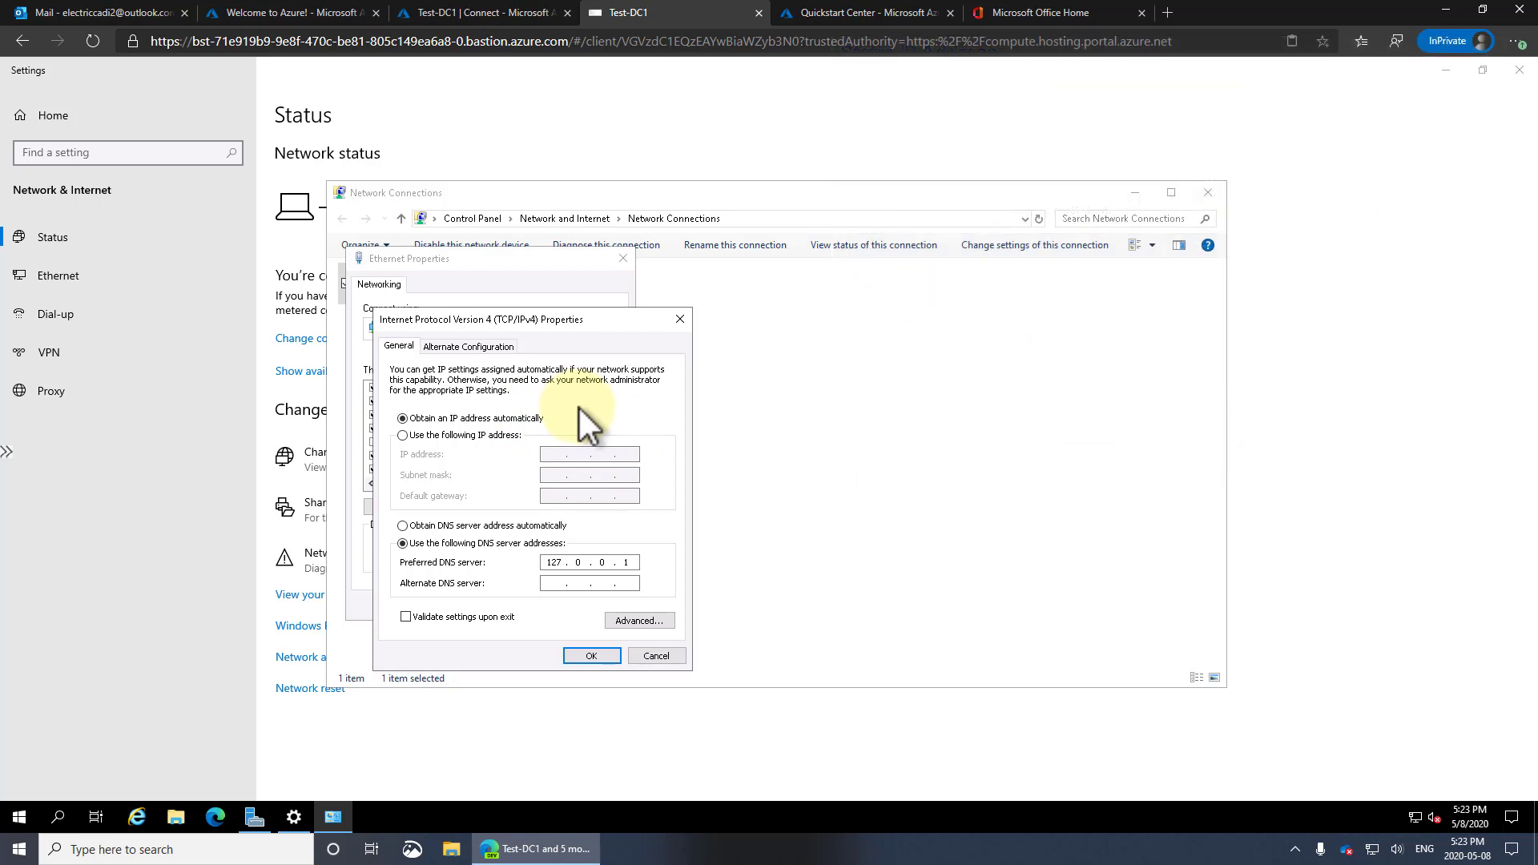
left_click(653, 655)
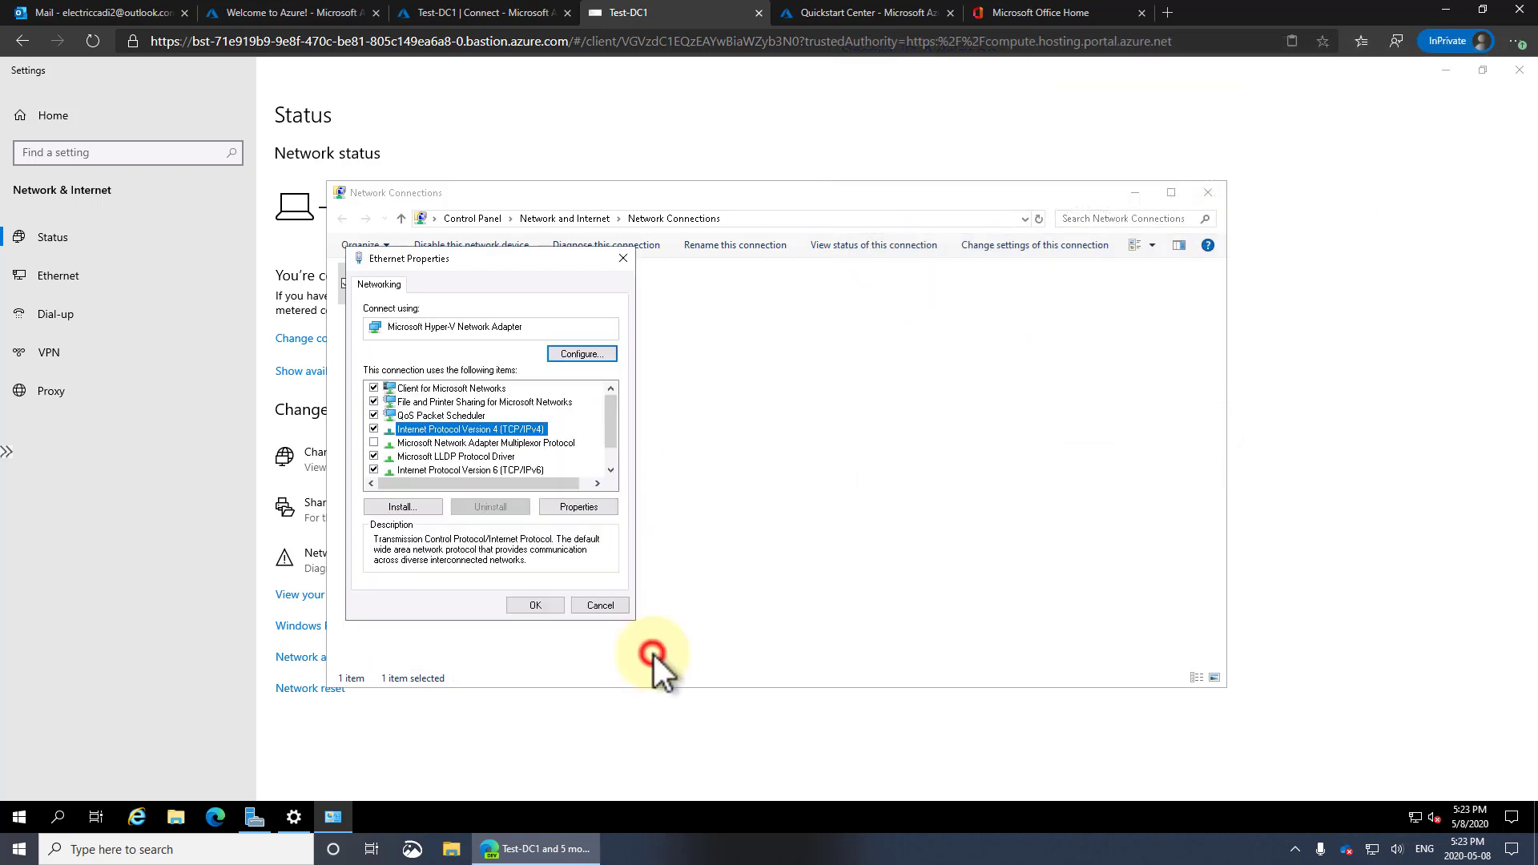
left_click(605, 607)
left_click(1207, 193)
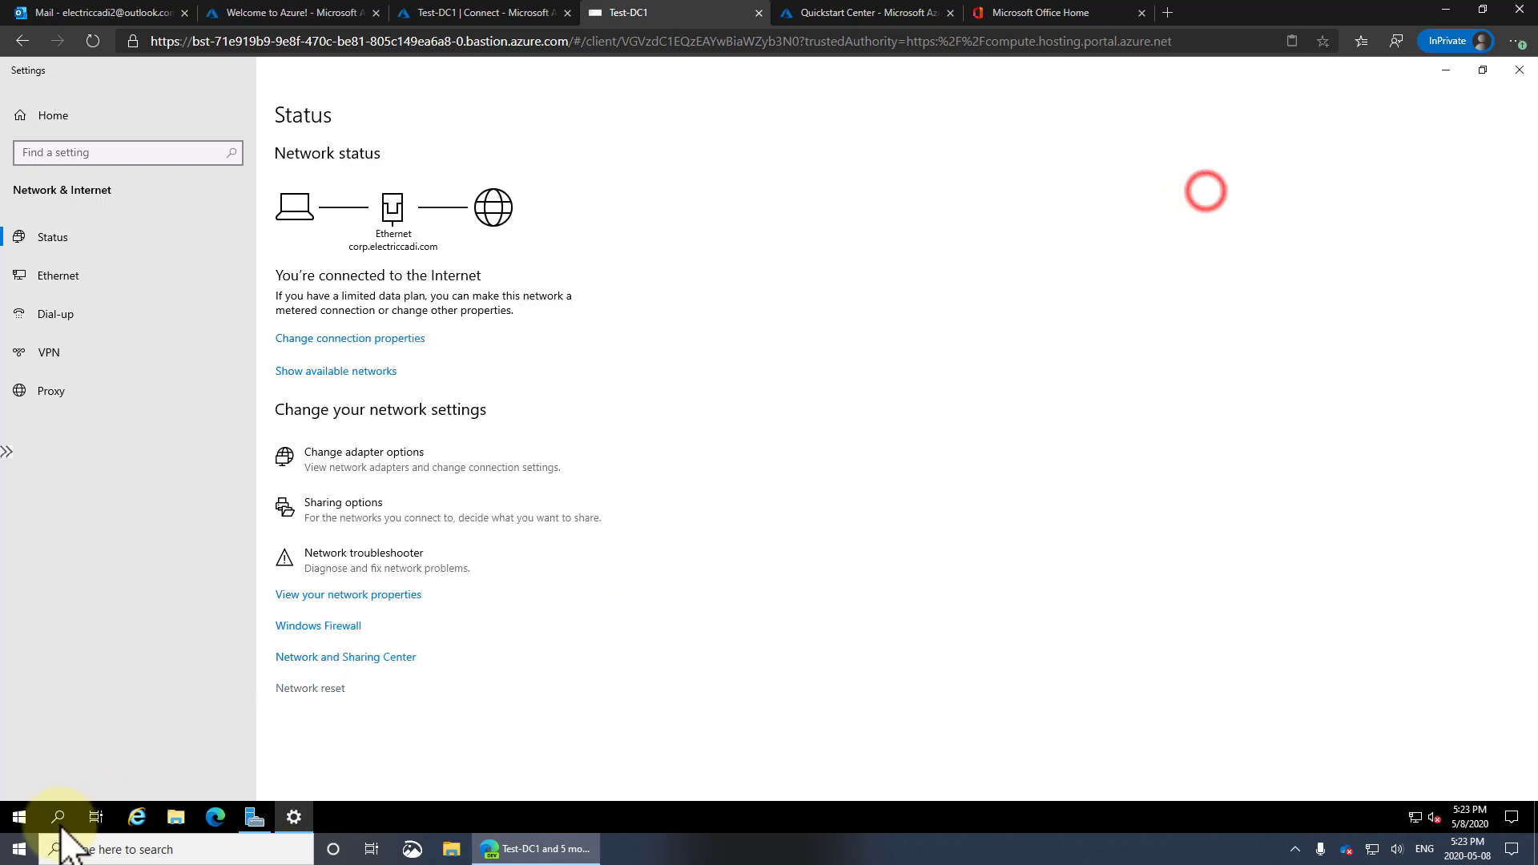
- Find and open DNS Manager on Test-DC1, moving its window clear of the network settings list
left_click(19, 816)
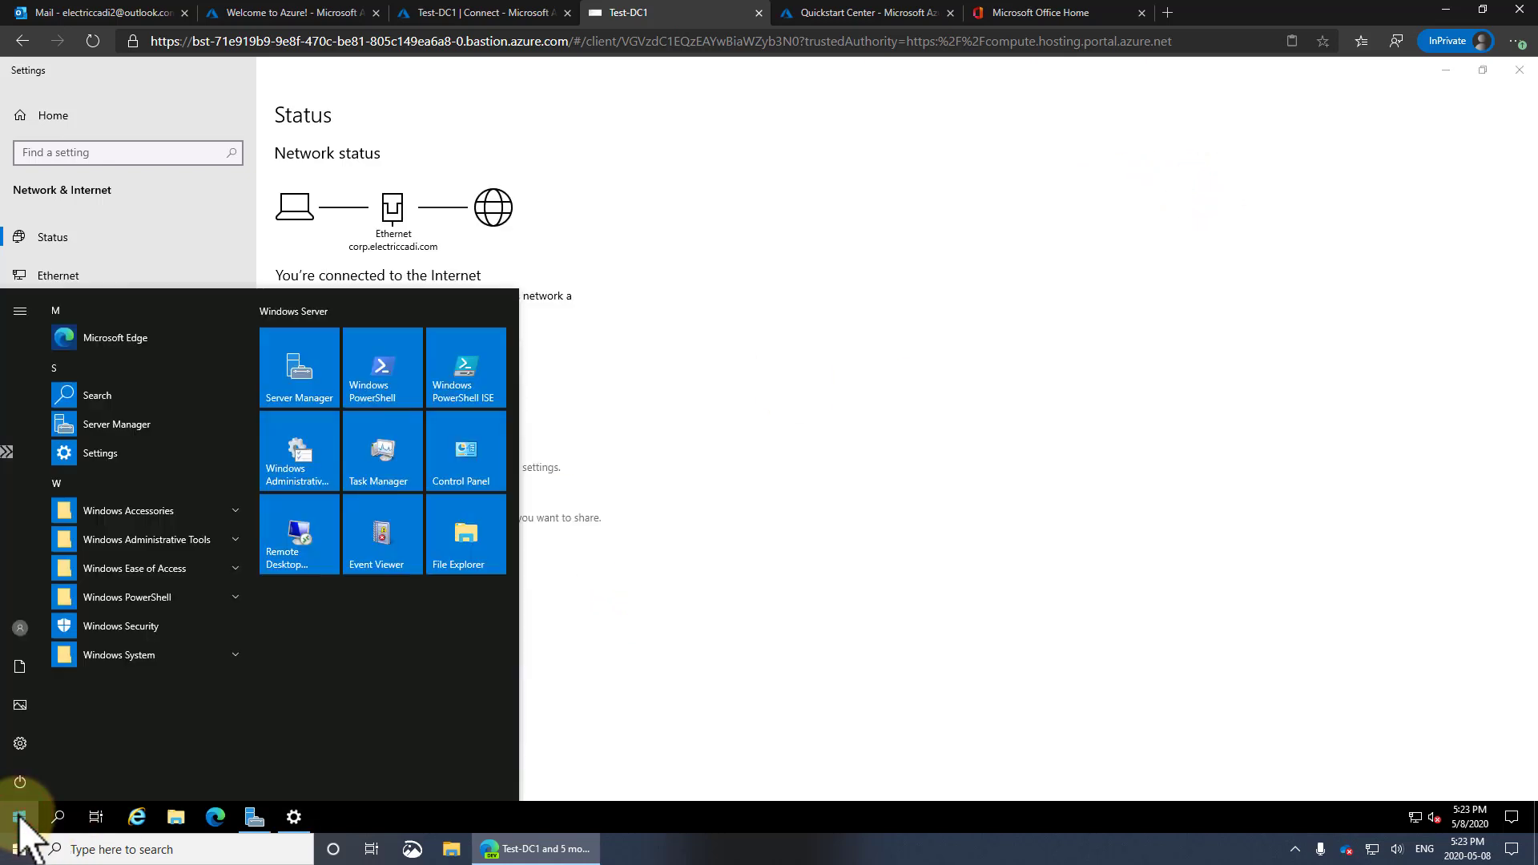
type("dns")
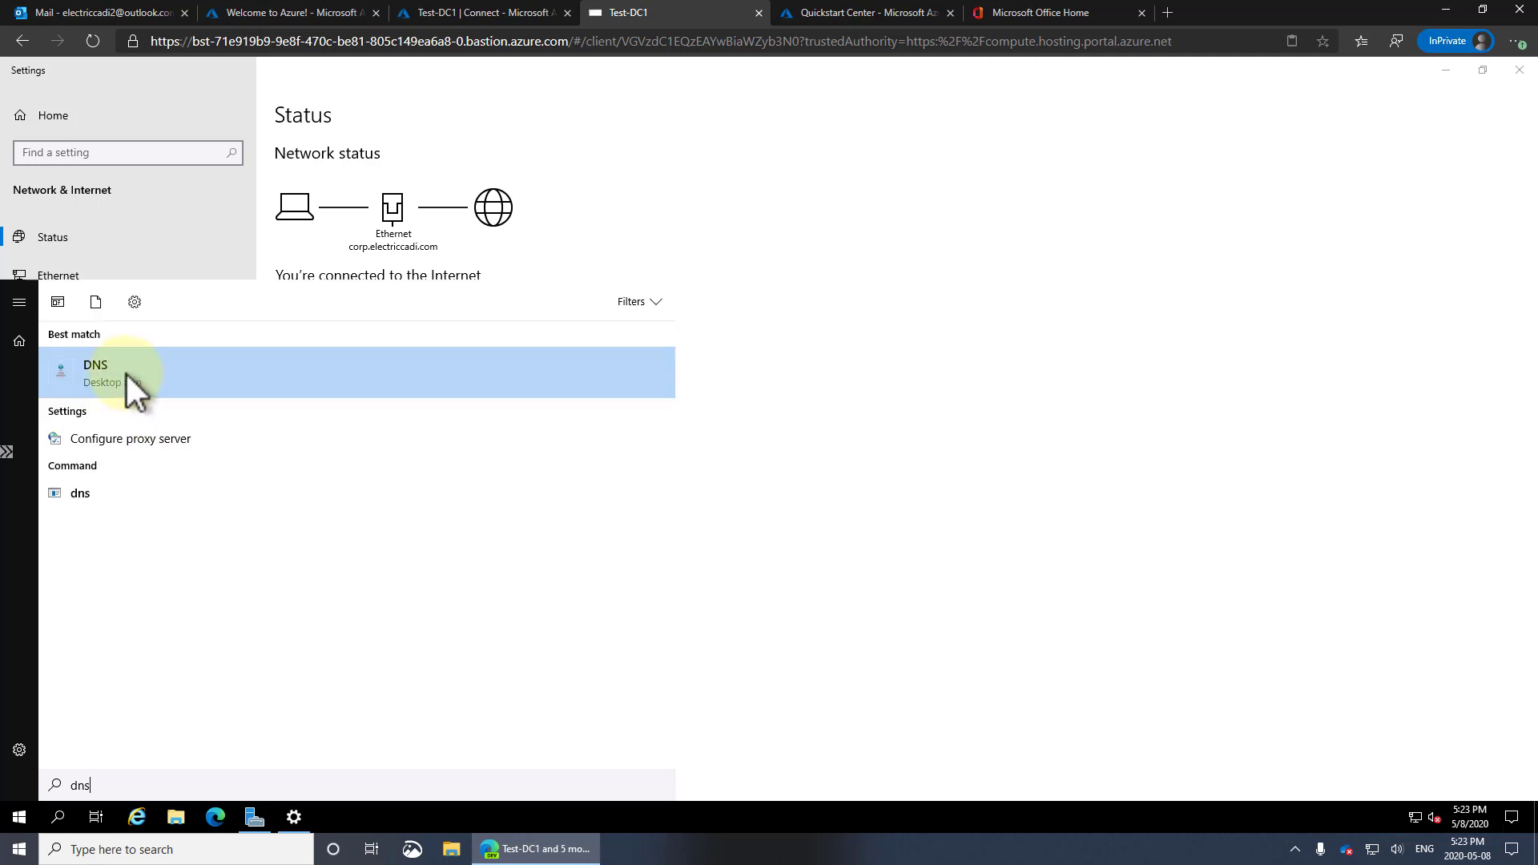
left_click(127, 373)
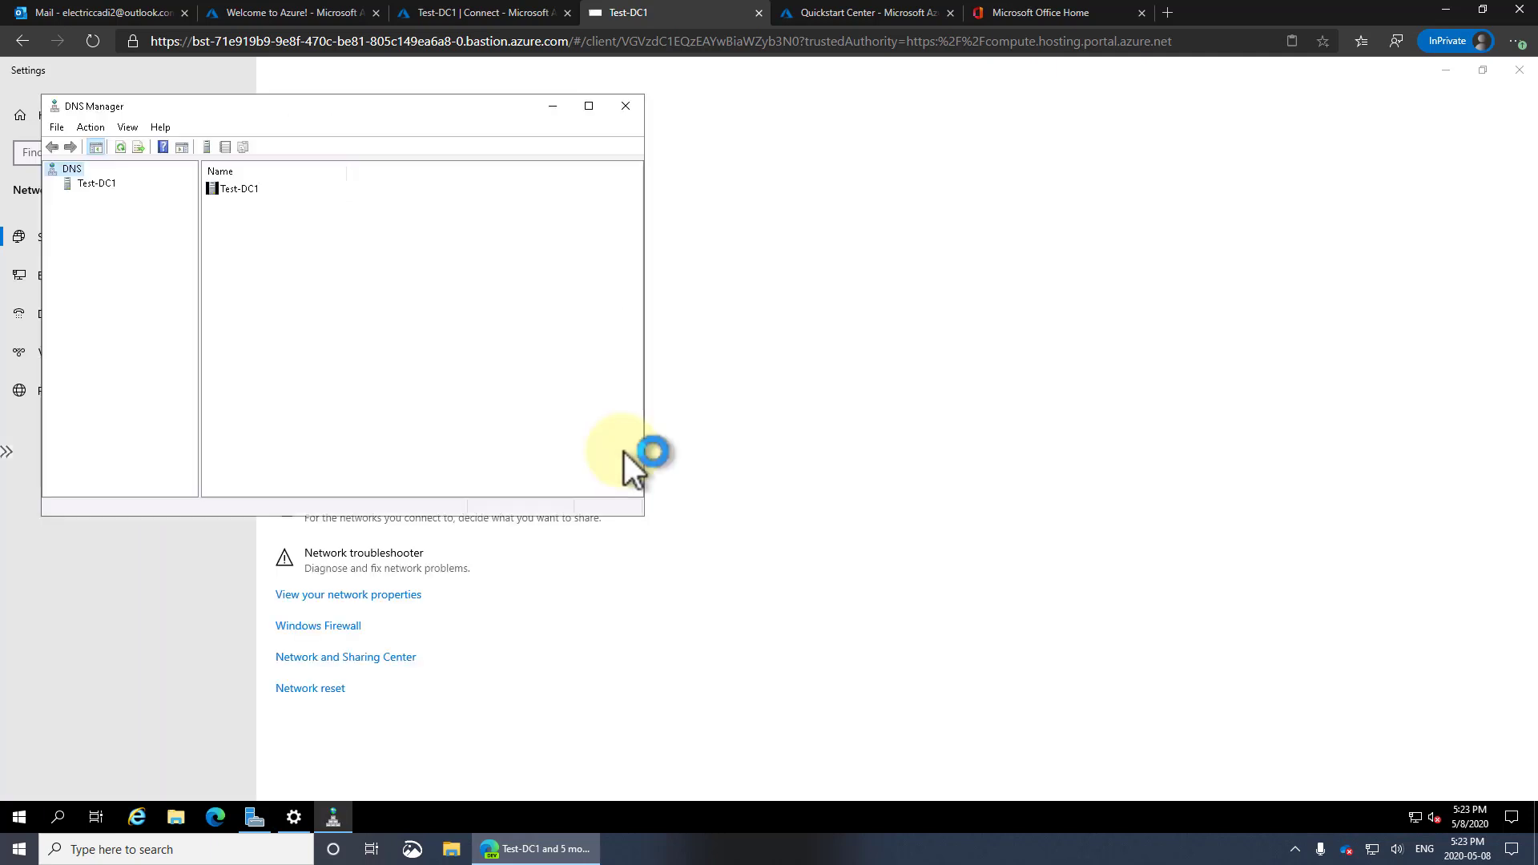
left_click_drag(408, 104, 892, 141)
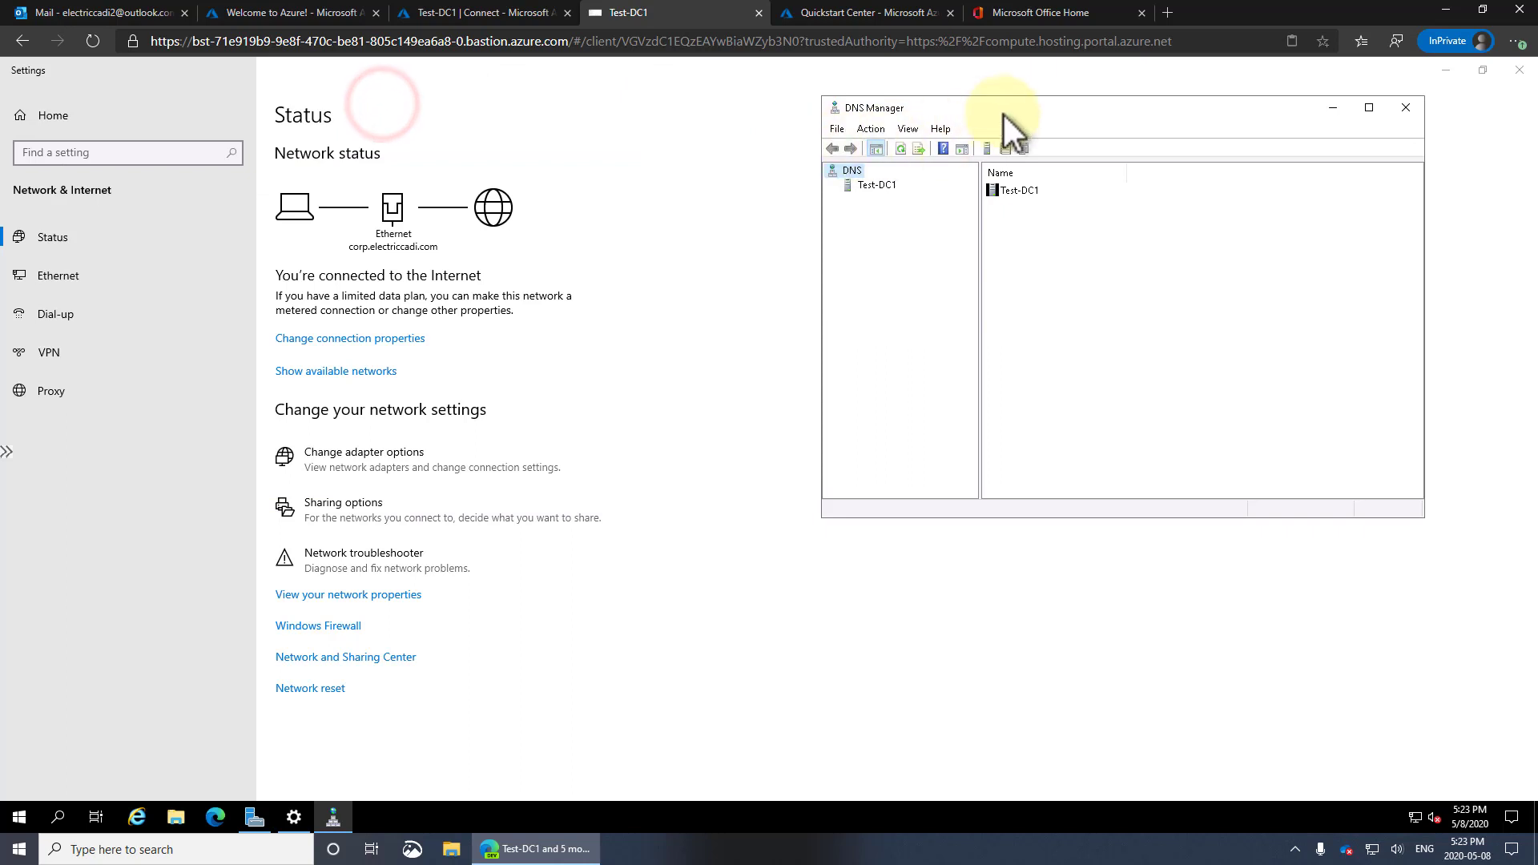
left_click_drag(1006, 106, 787, 117)
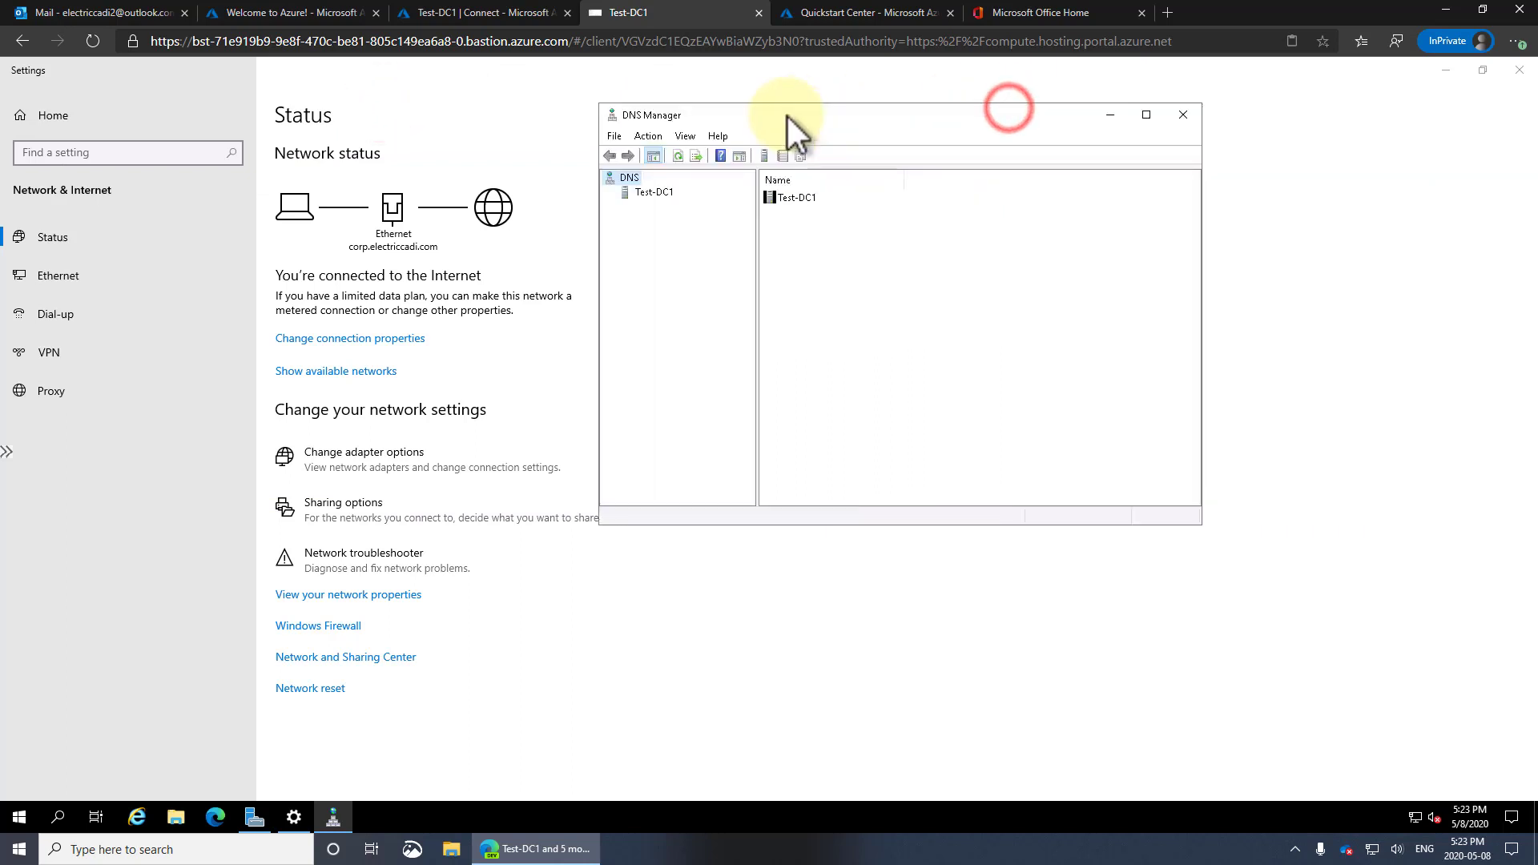
- Examine the forwarders in the Test-DC1 DNS server's properties and close the dialog
right_click(660, 194)
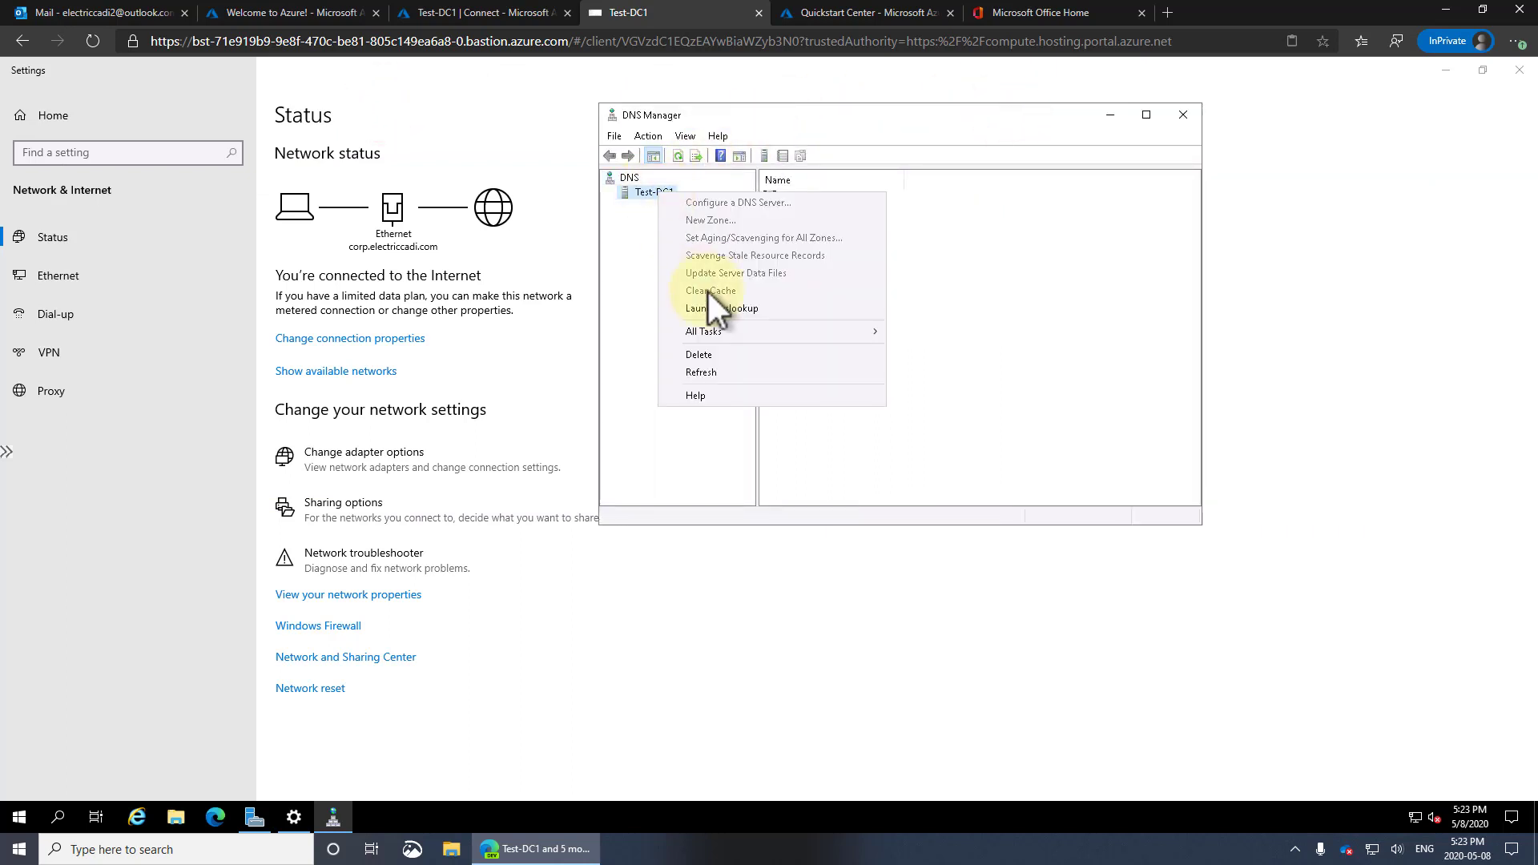
left_click(640, 194)
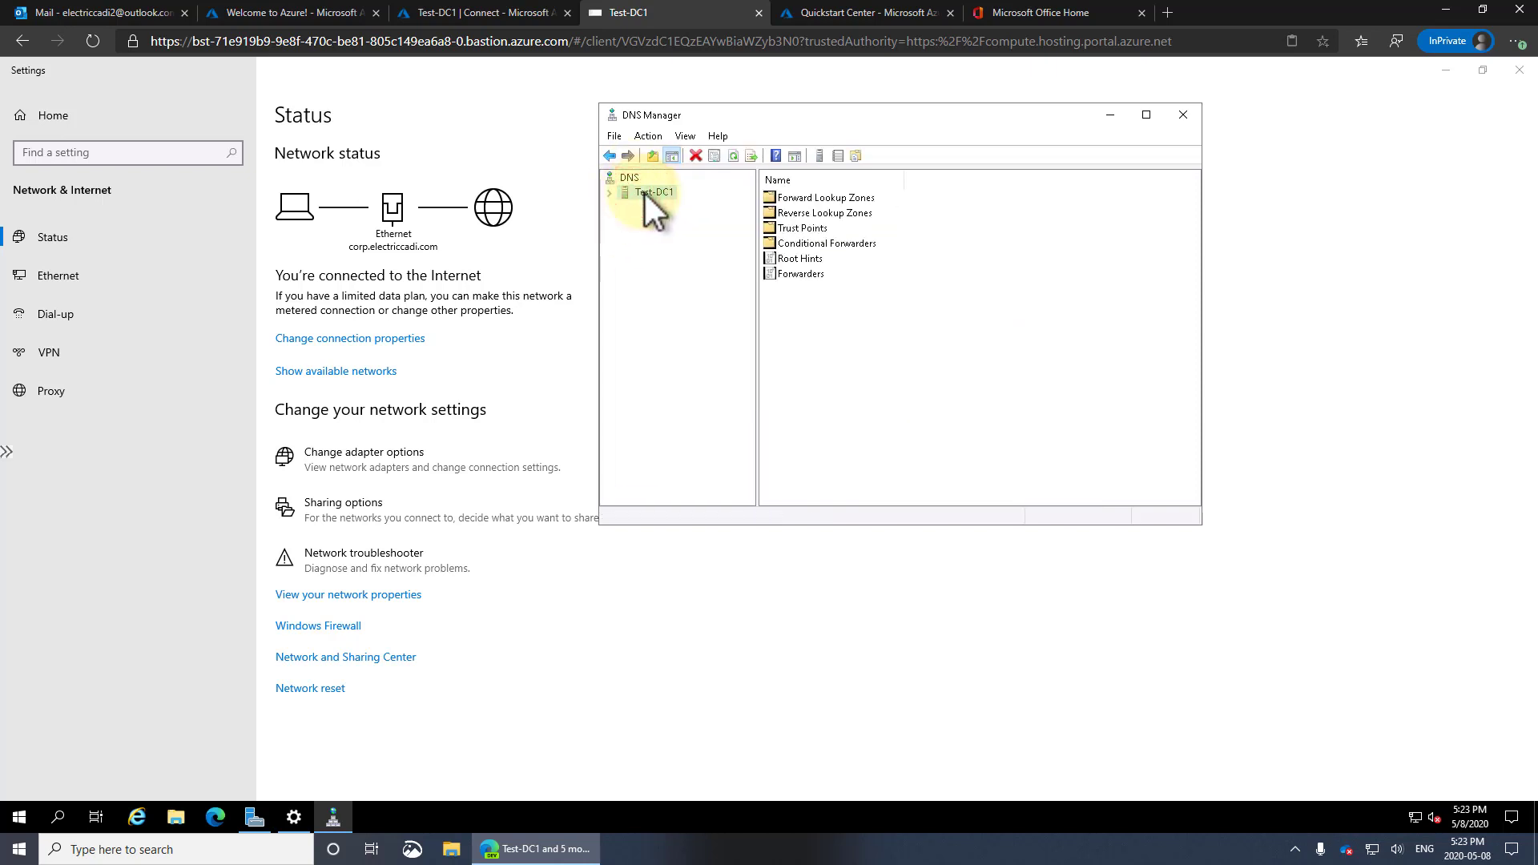
right_click(645, 194)
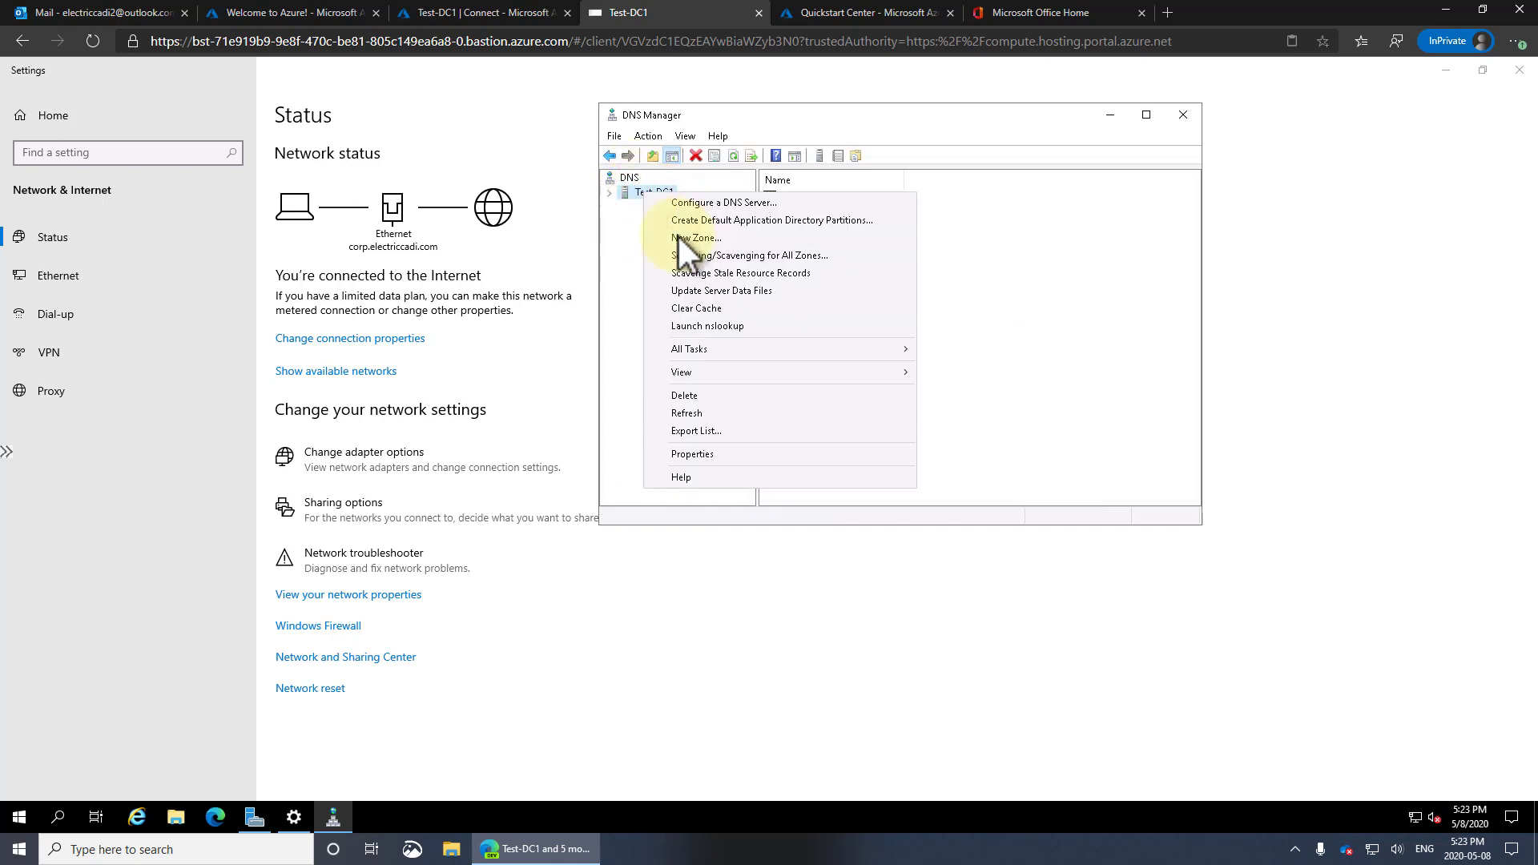
left_click(730, 453)
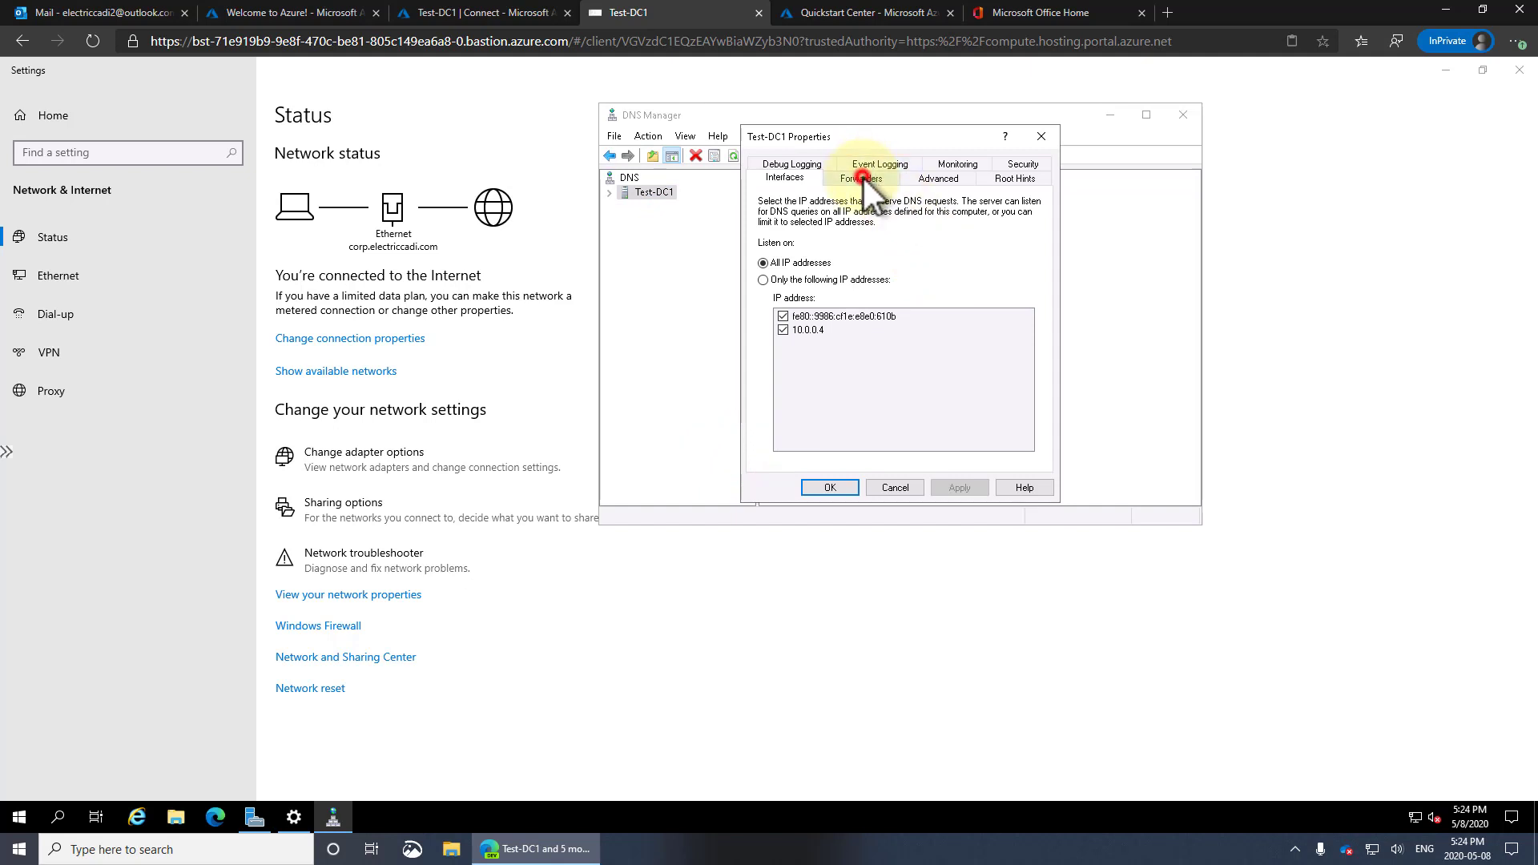
left_click(863, 177)
left_click(796, 273)
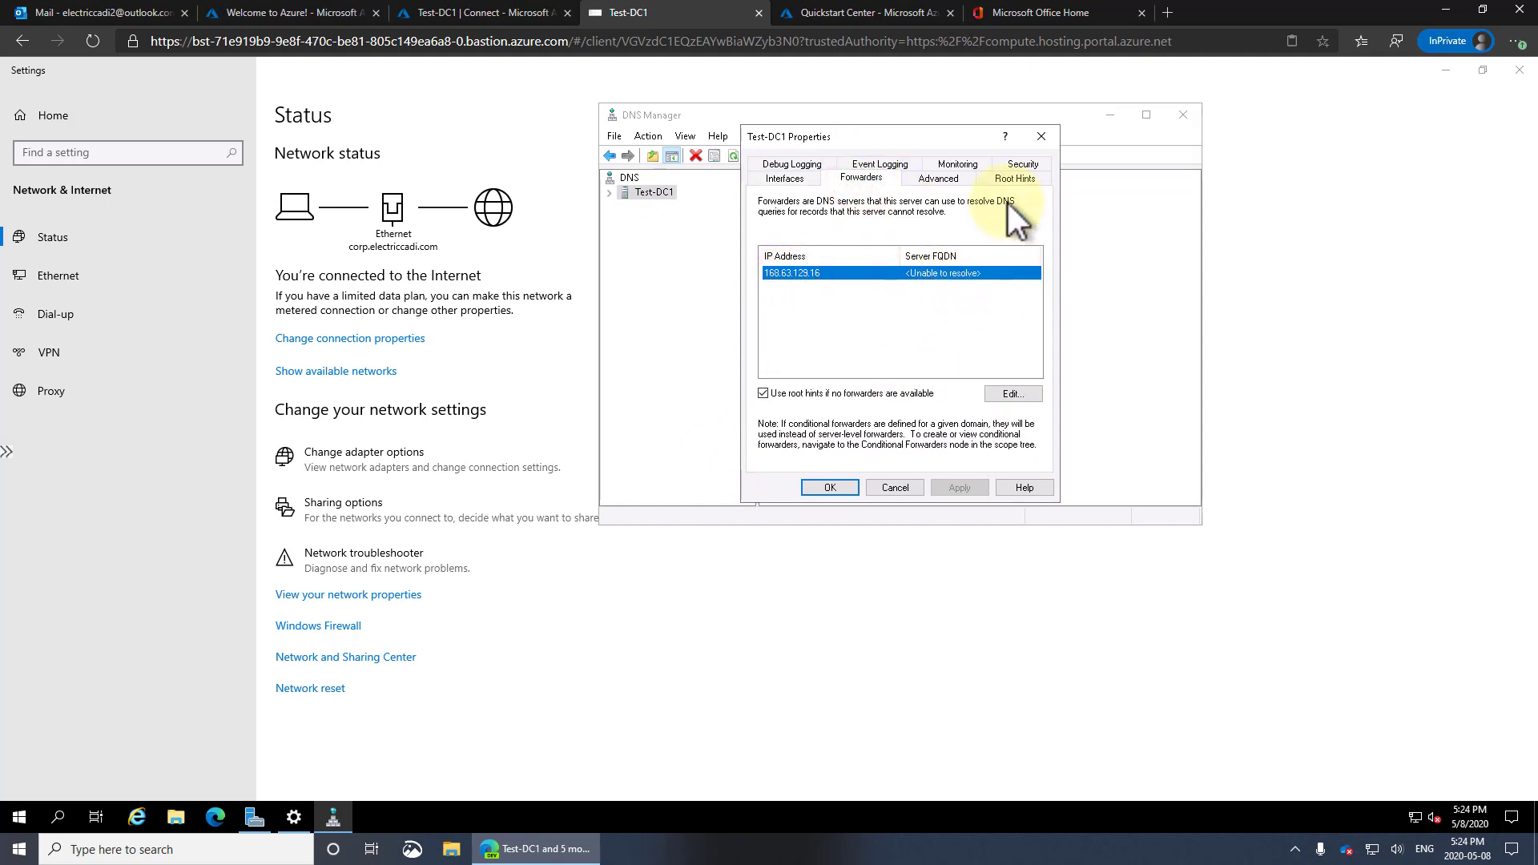
left_click(1042, 138)
- Test internet access from Test-DC1 in Microsoft Edge by searching for "fgljadflgsadfg" and opening the first result, then close the browser
left_click(216, 816)
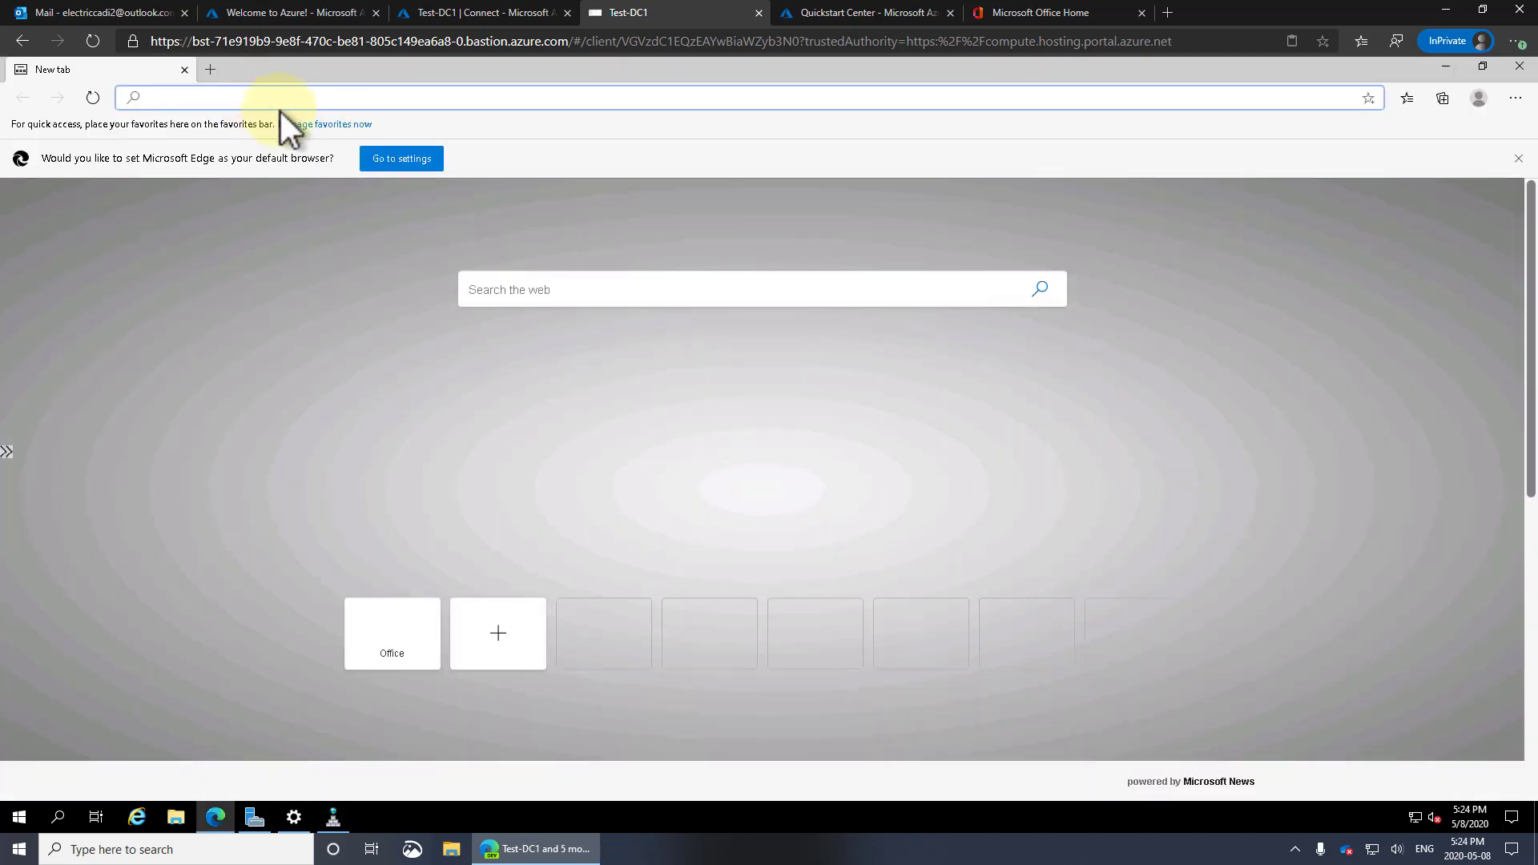
left_click(268, 99)
type("fgljadflgsadfg")
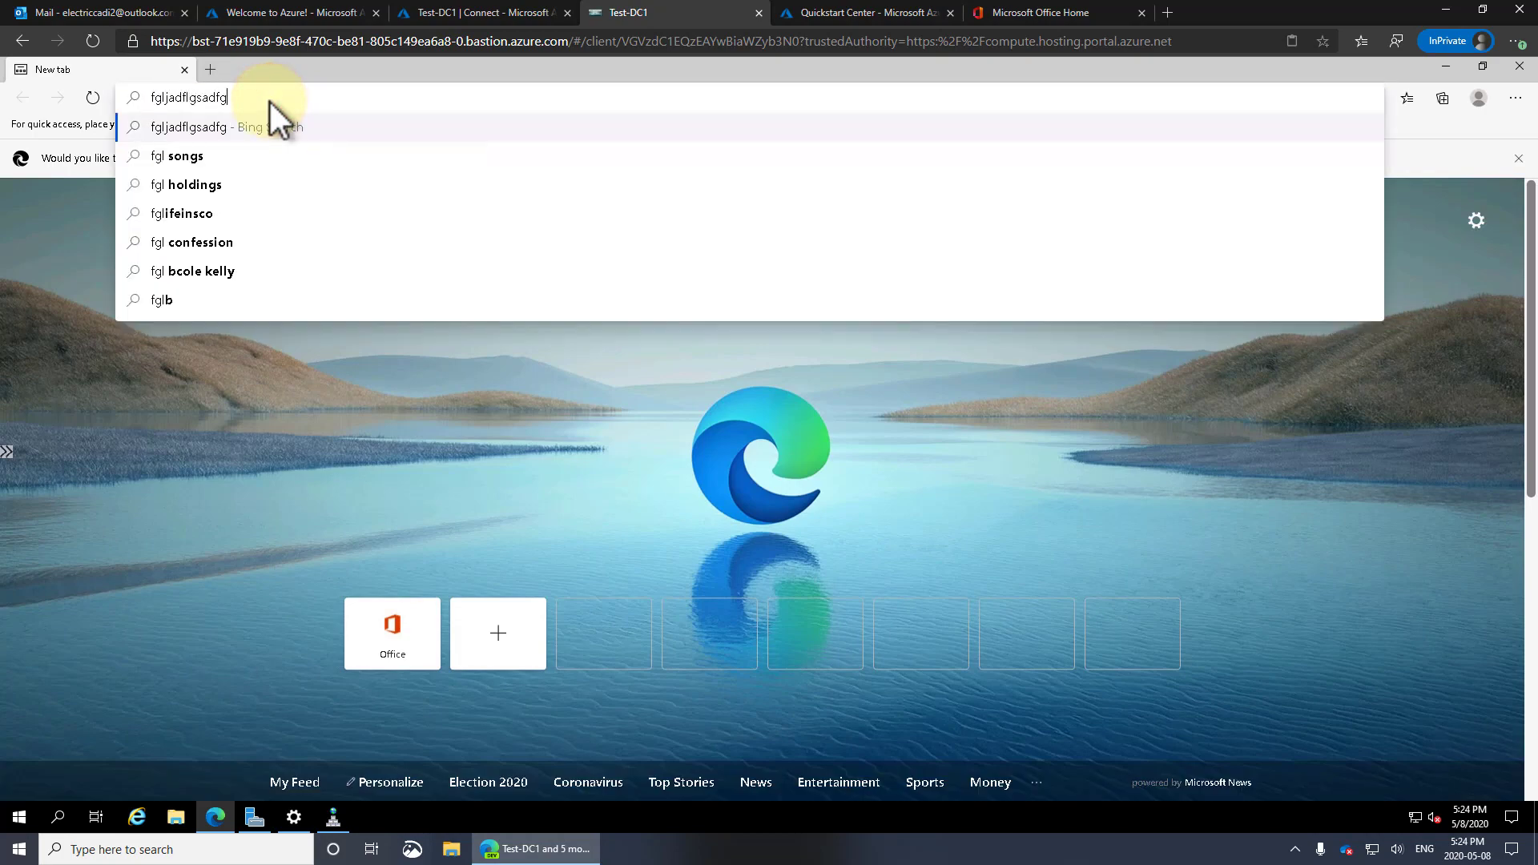
key("Return")
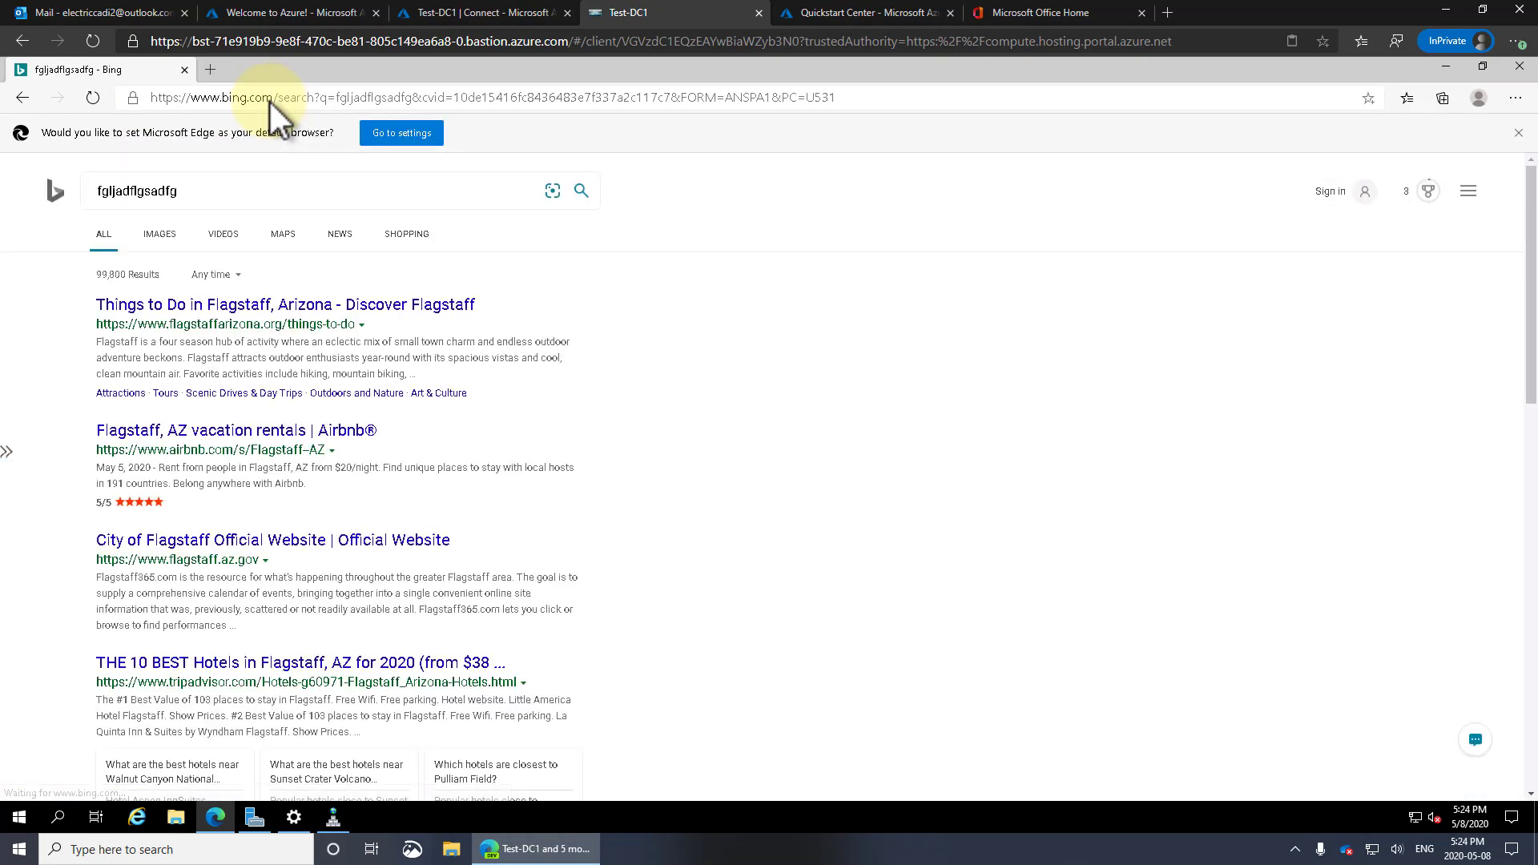
left_click(228, 304)
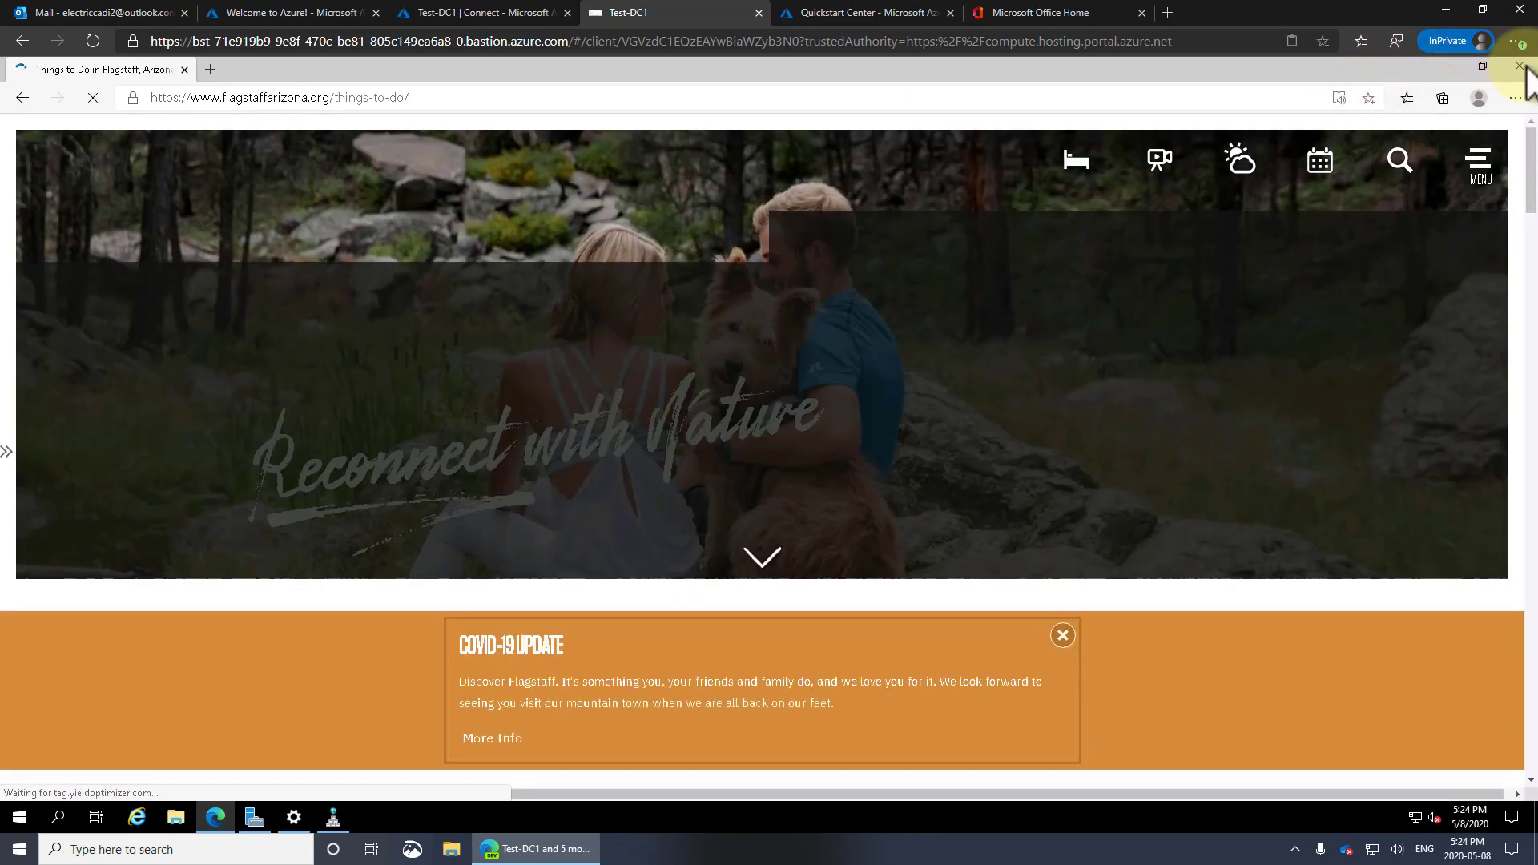
left_click(1523, 66)
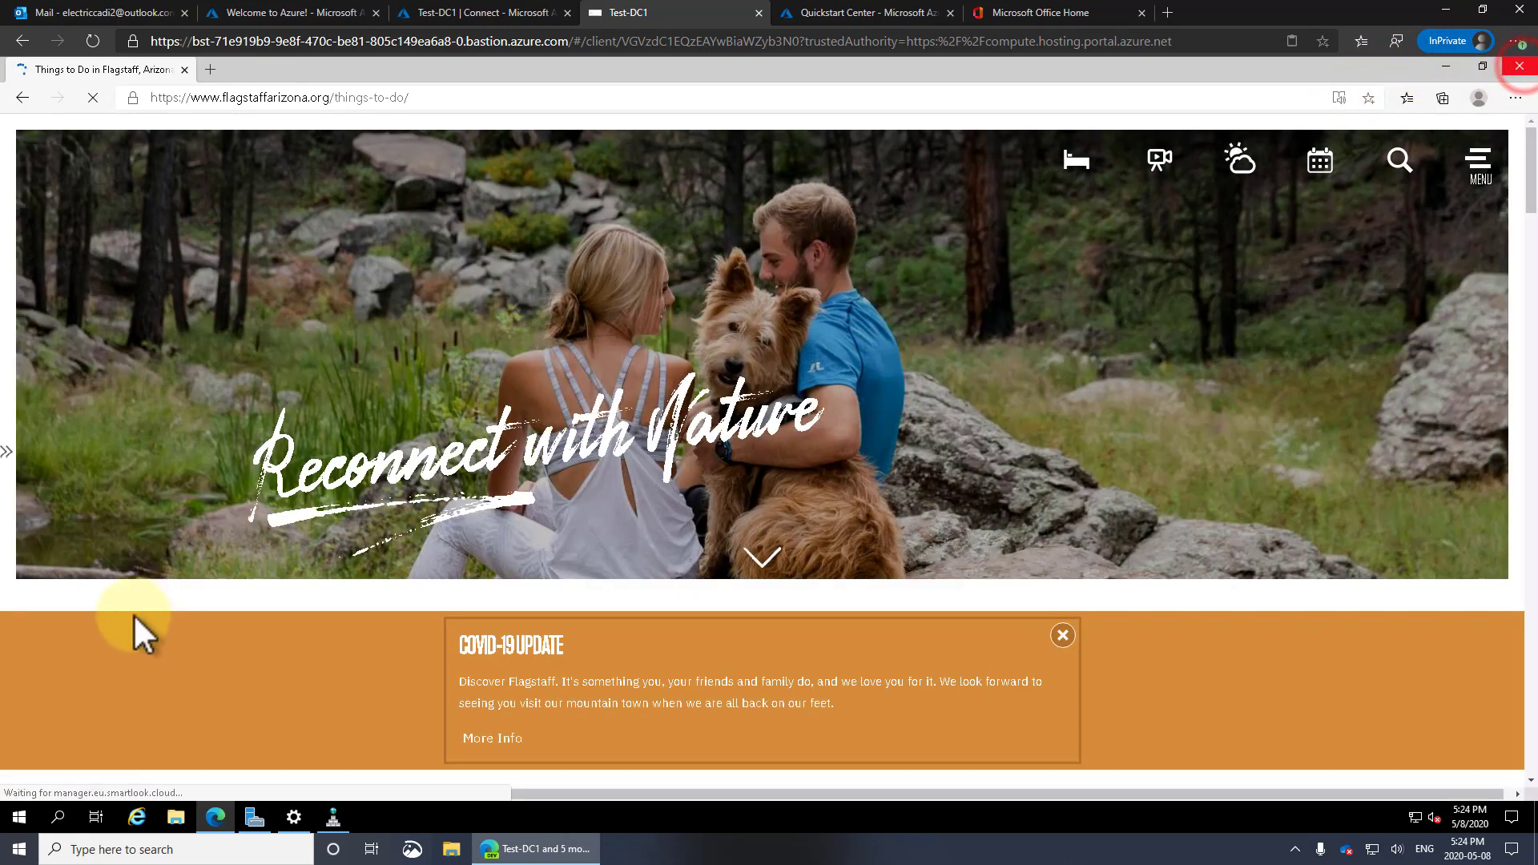
- Set Microsoft Edge as the default web browser on Test-DC1 and close Settings
left_click(19, 818)
type("defra")
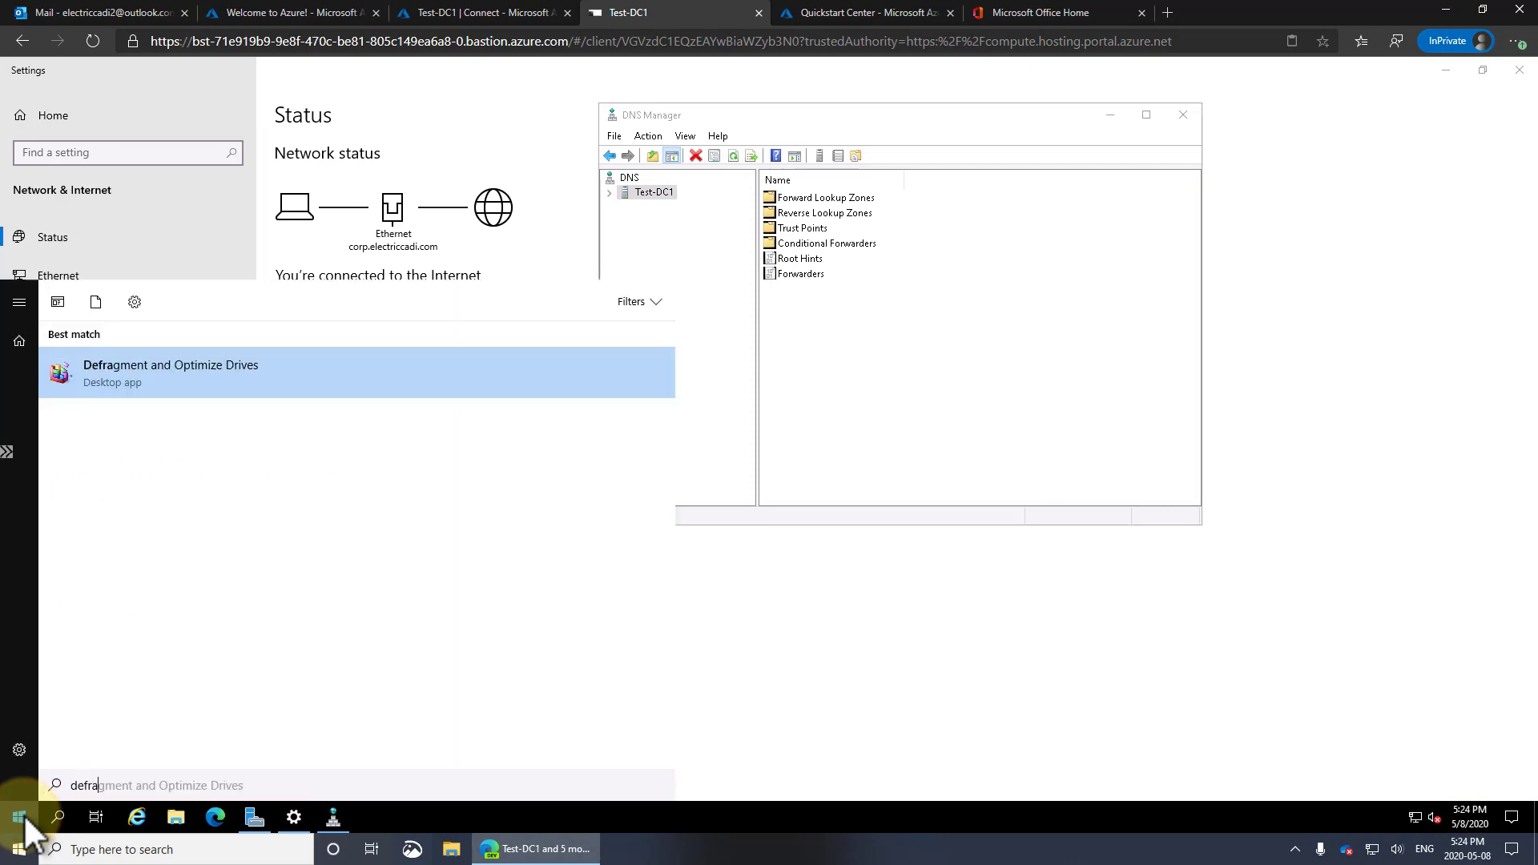
key("BackSpace")
type("ault")
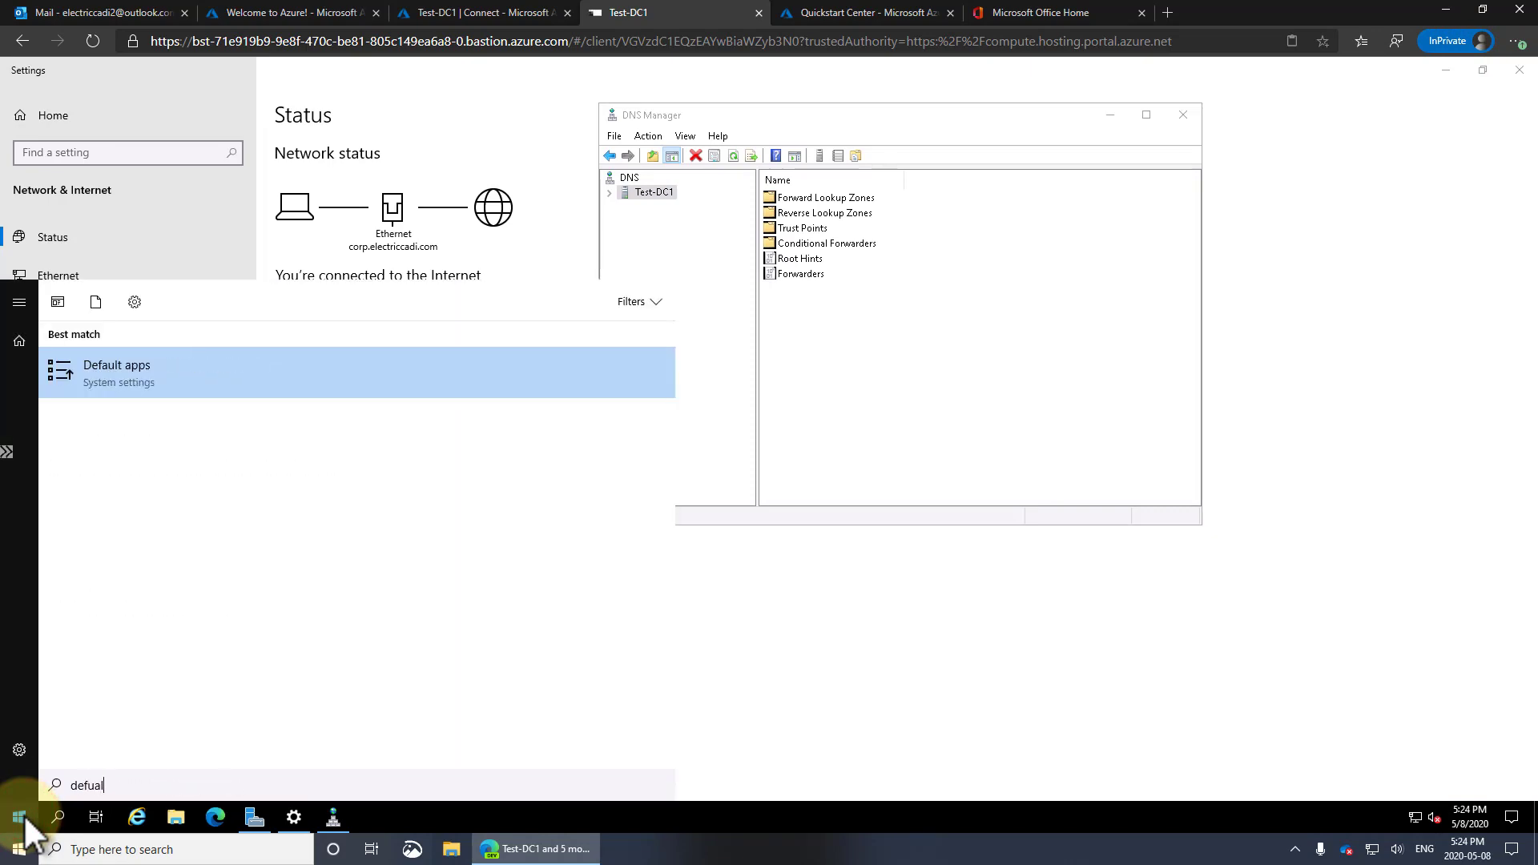
left_click(157, 367)
scroll(481, 577, "down", 2)
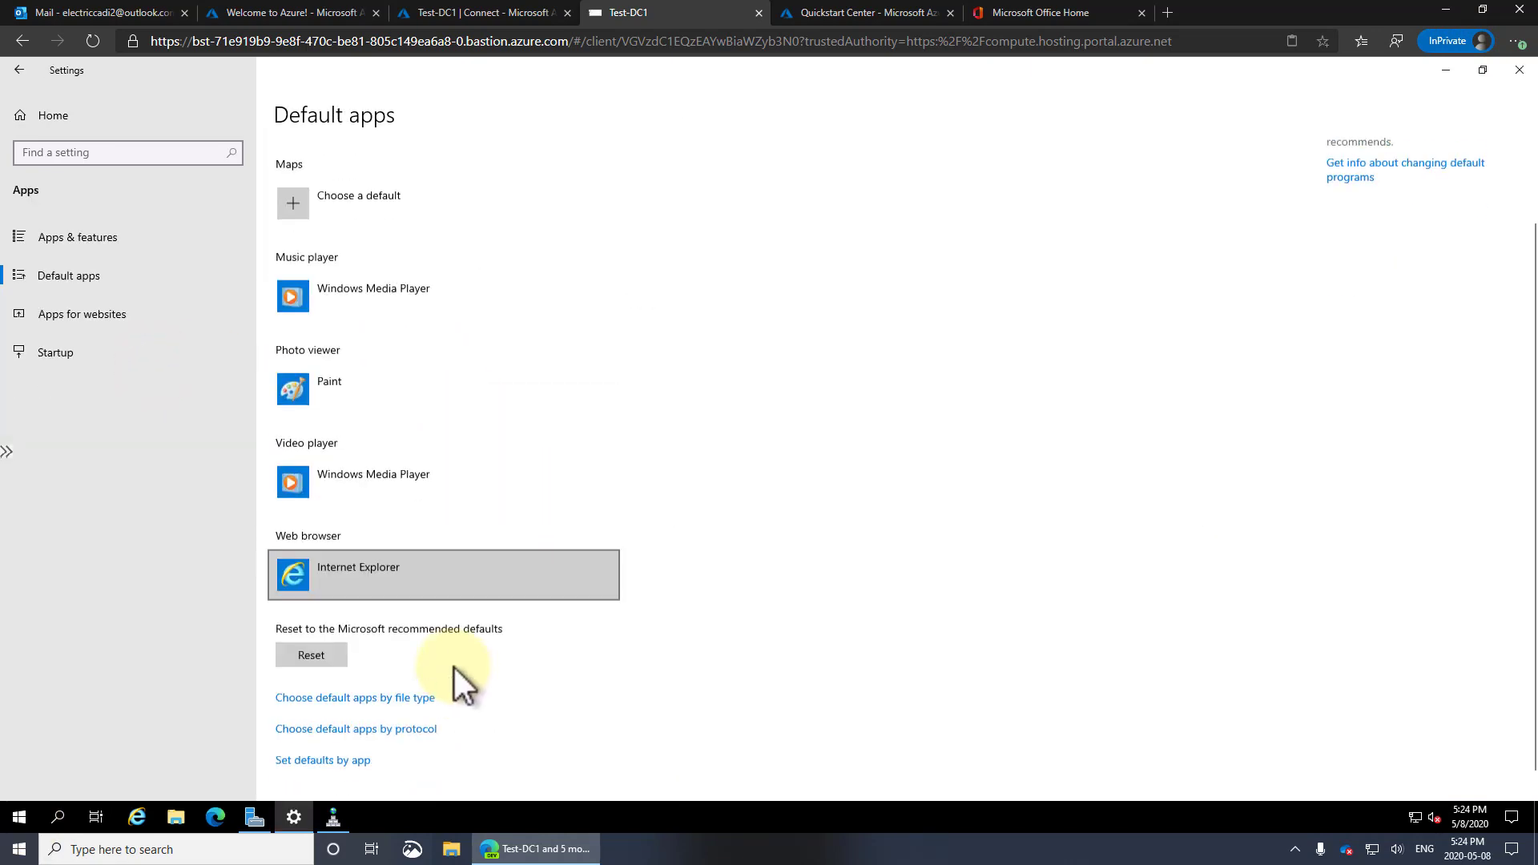
left_click(339, 570)
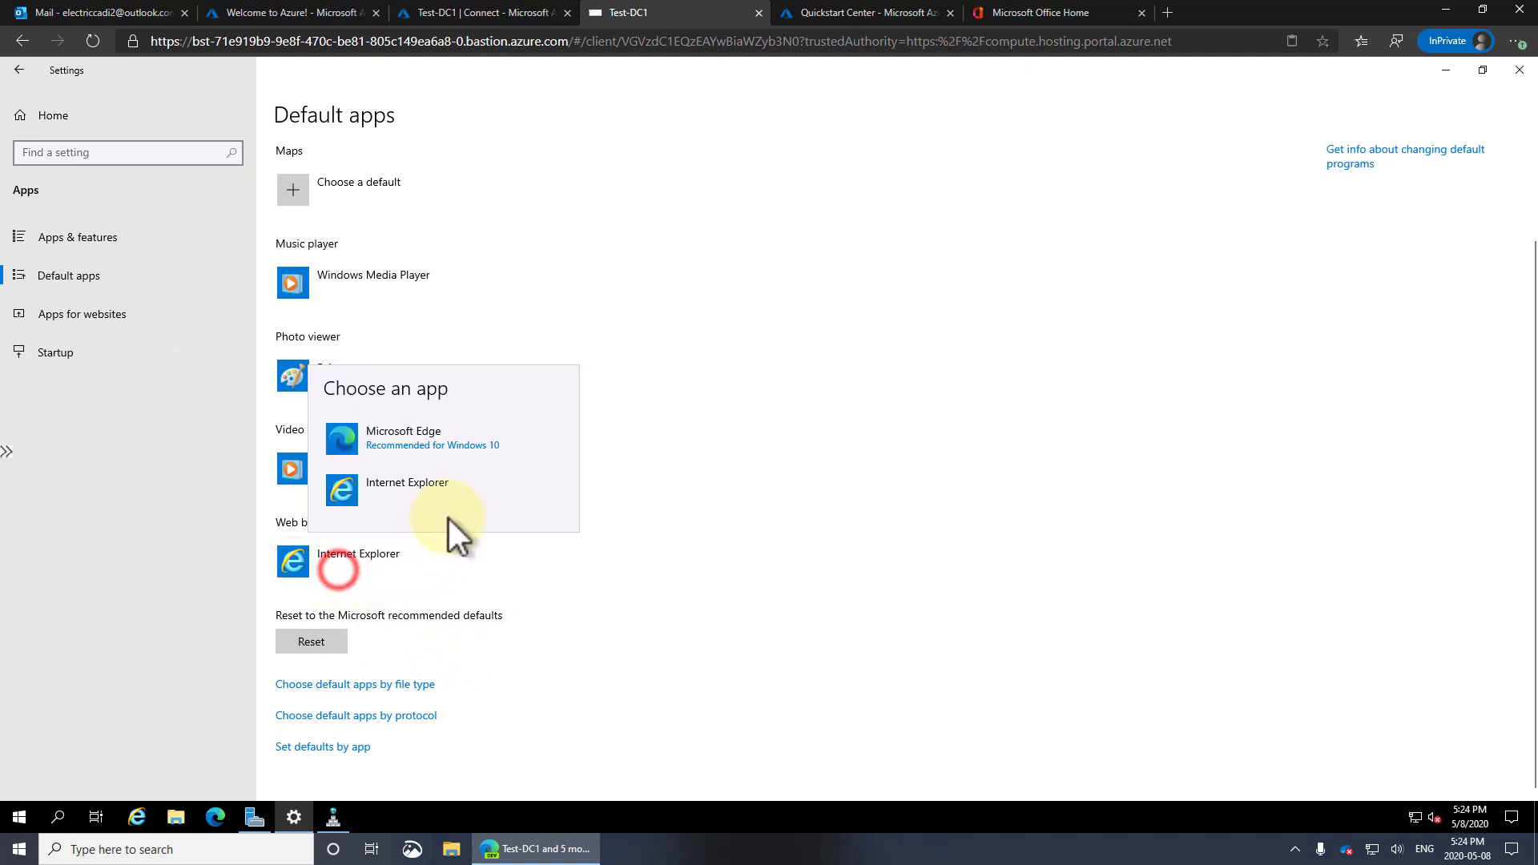
left_click(439, 450)
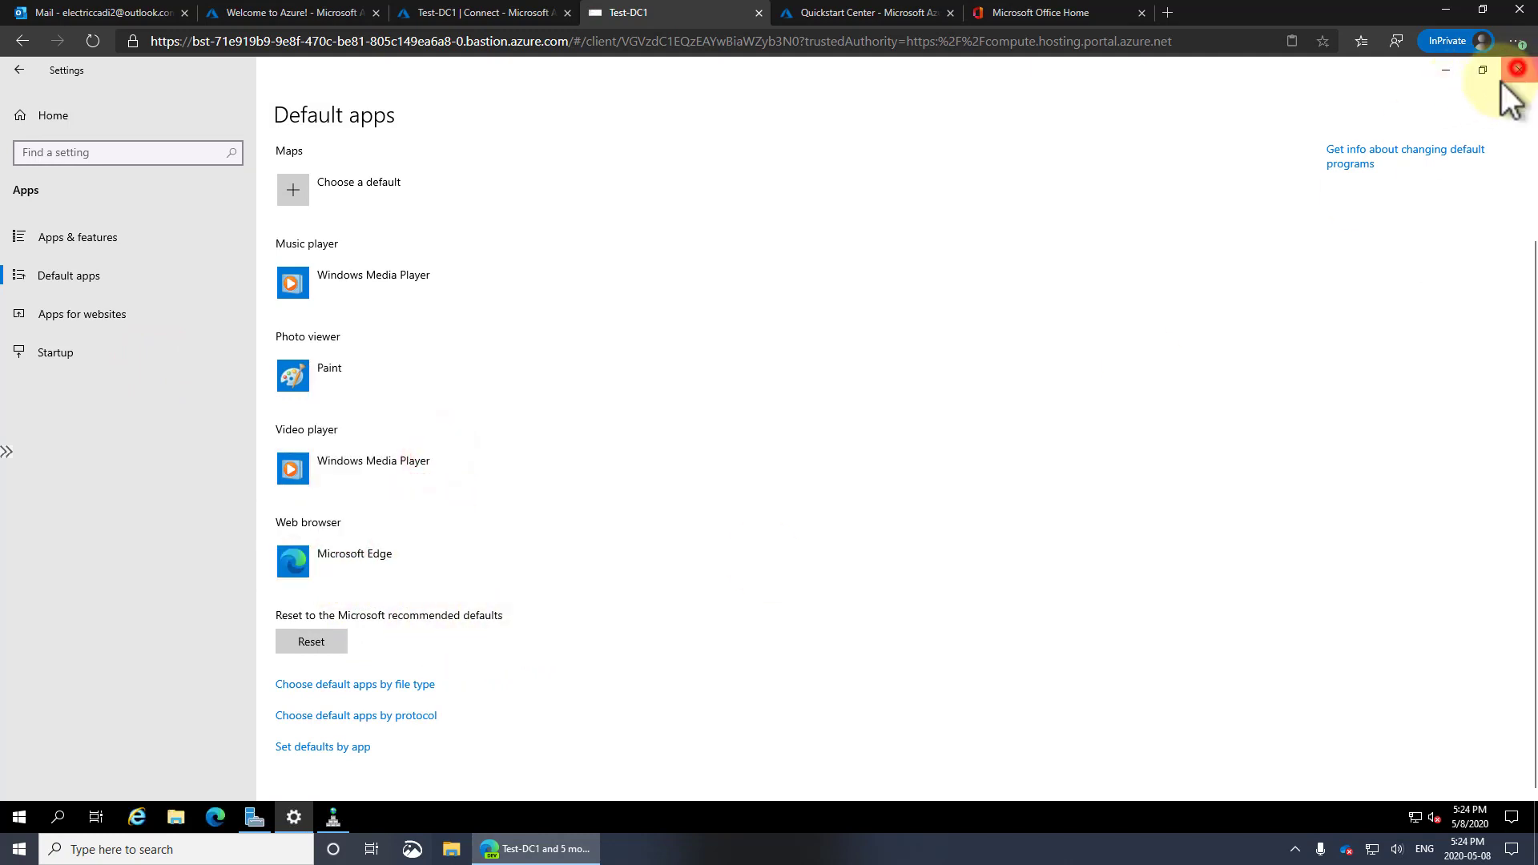
left_click(1519, 70)
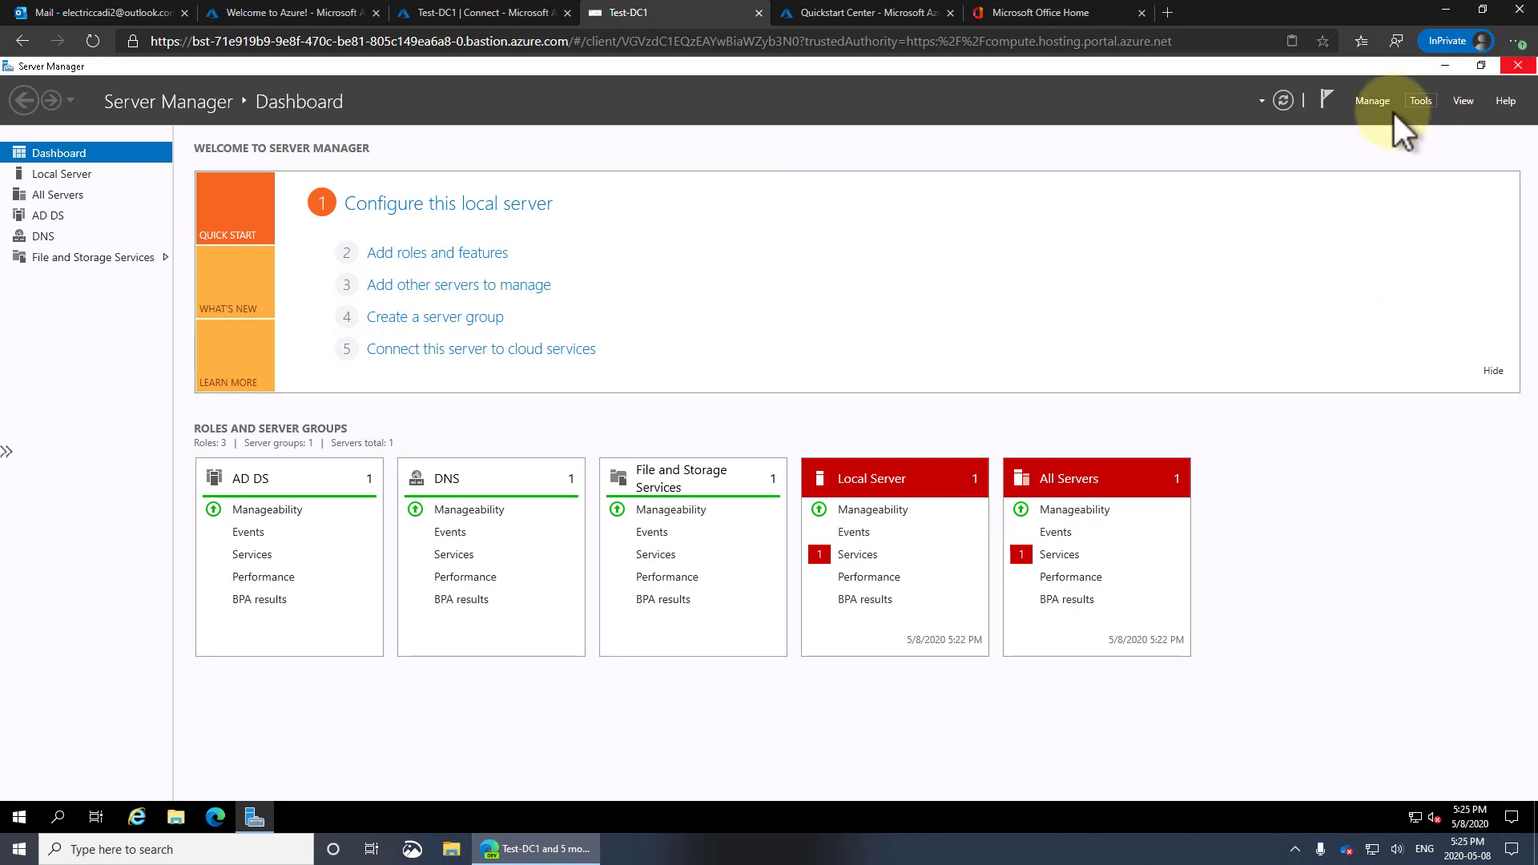
- Set Server Manager not to start automatically at logon in its properties
left_click(1373, 104)
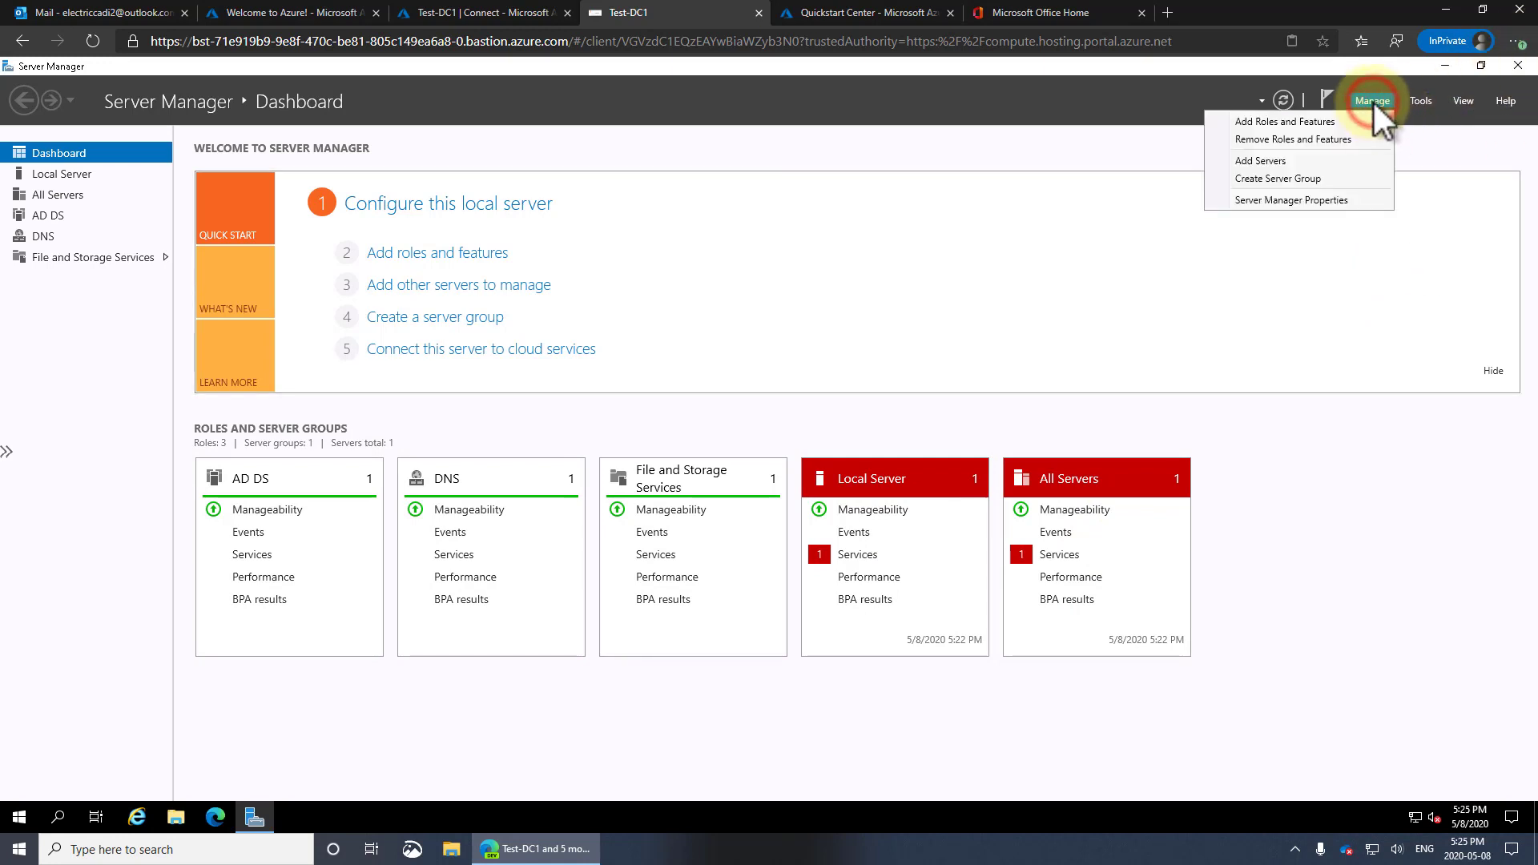
left_click(1321, 200)
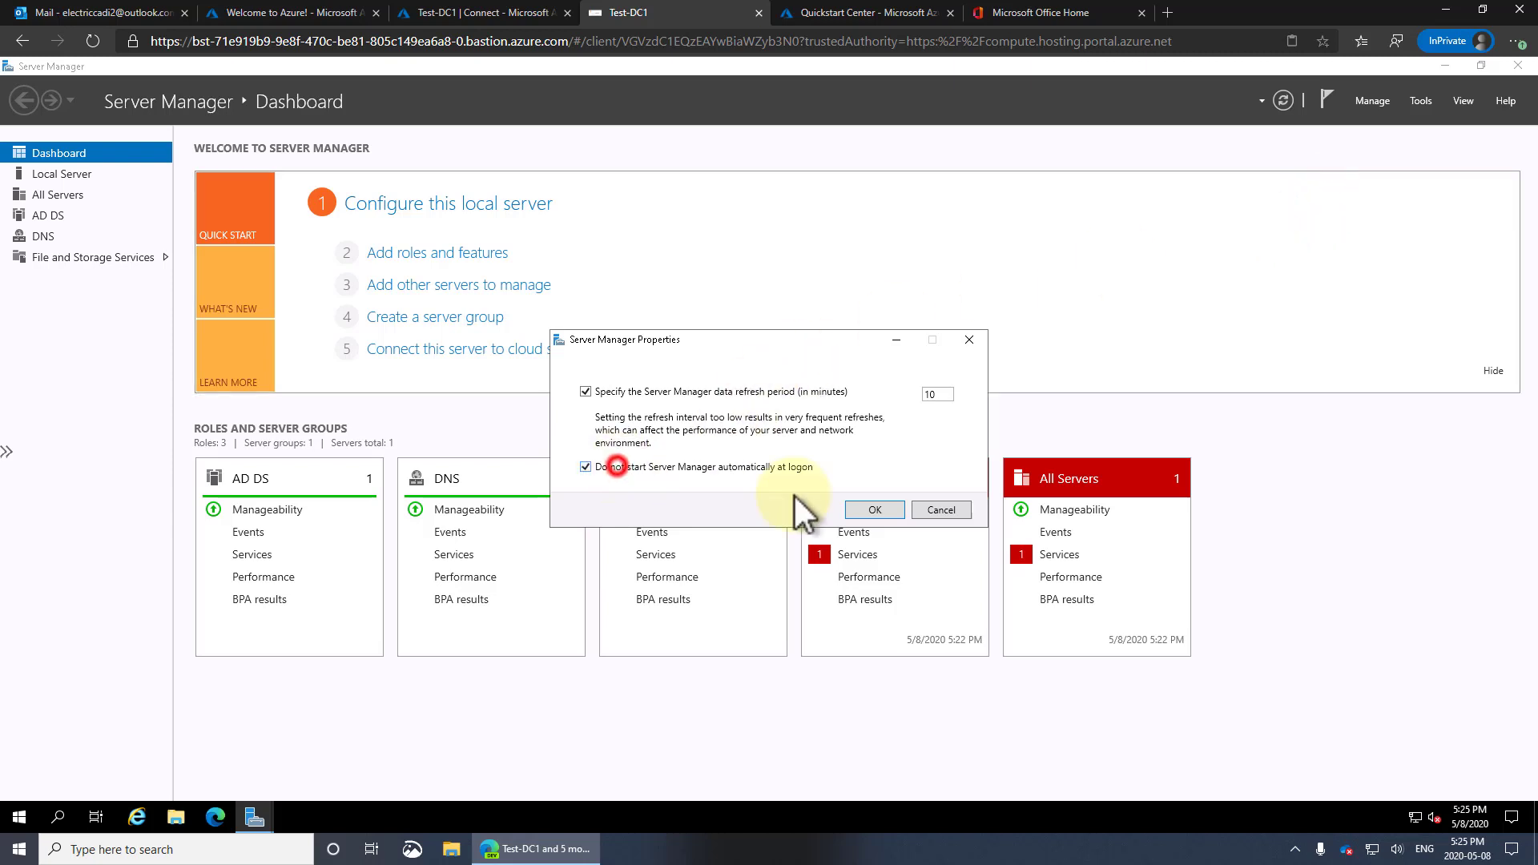
left_click(887, 511)
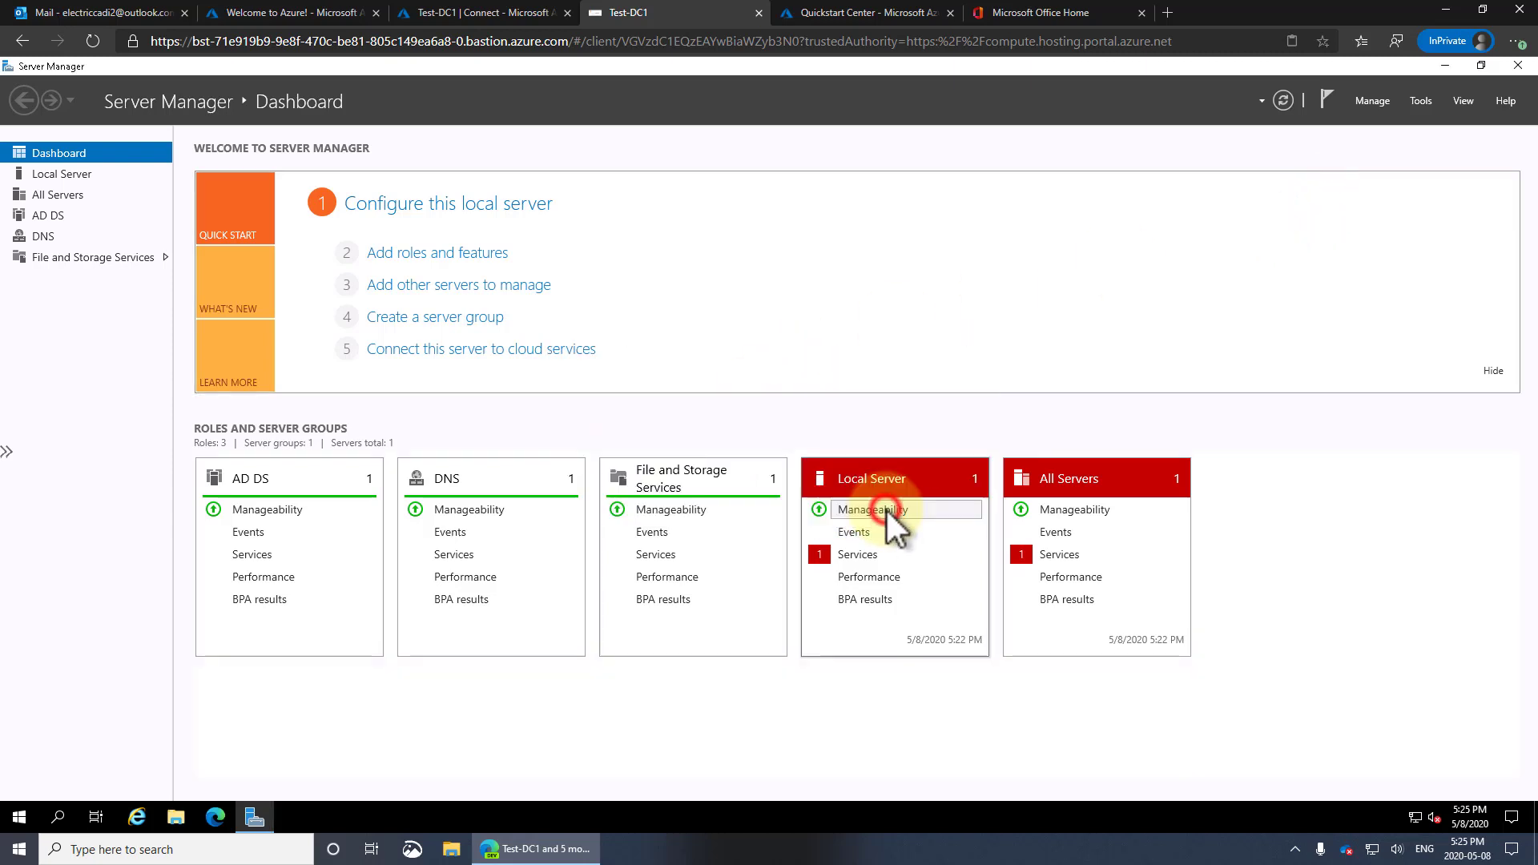
- Close Server Manager and pin Active Directory Users and Computers and Active Directory Sites and Services to Start on Test-DC1
left_click(1518, 67)
left_click(19, 817)
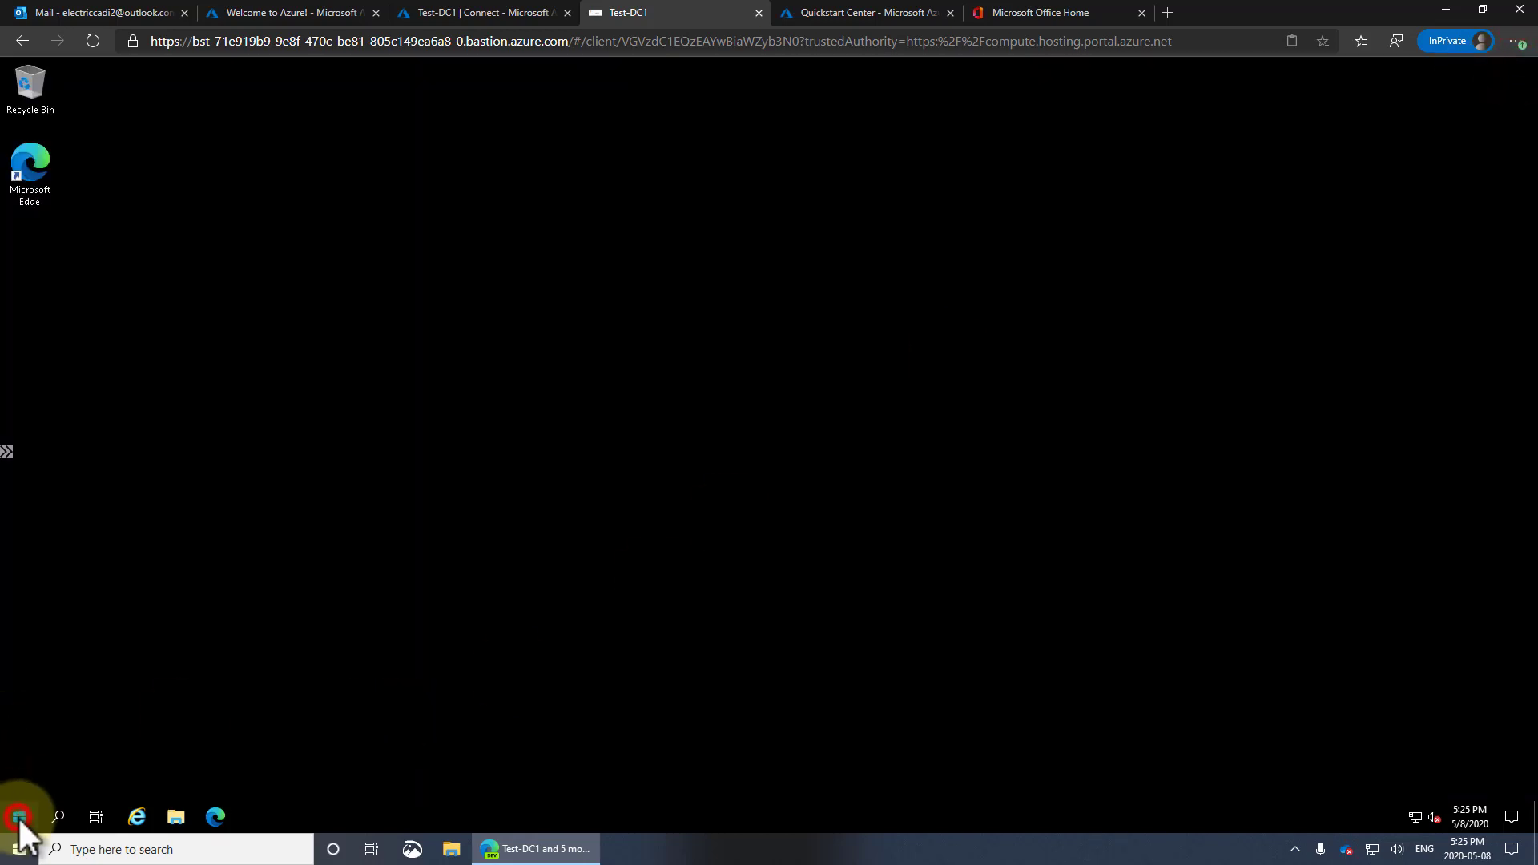
type("act")
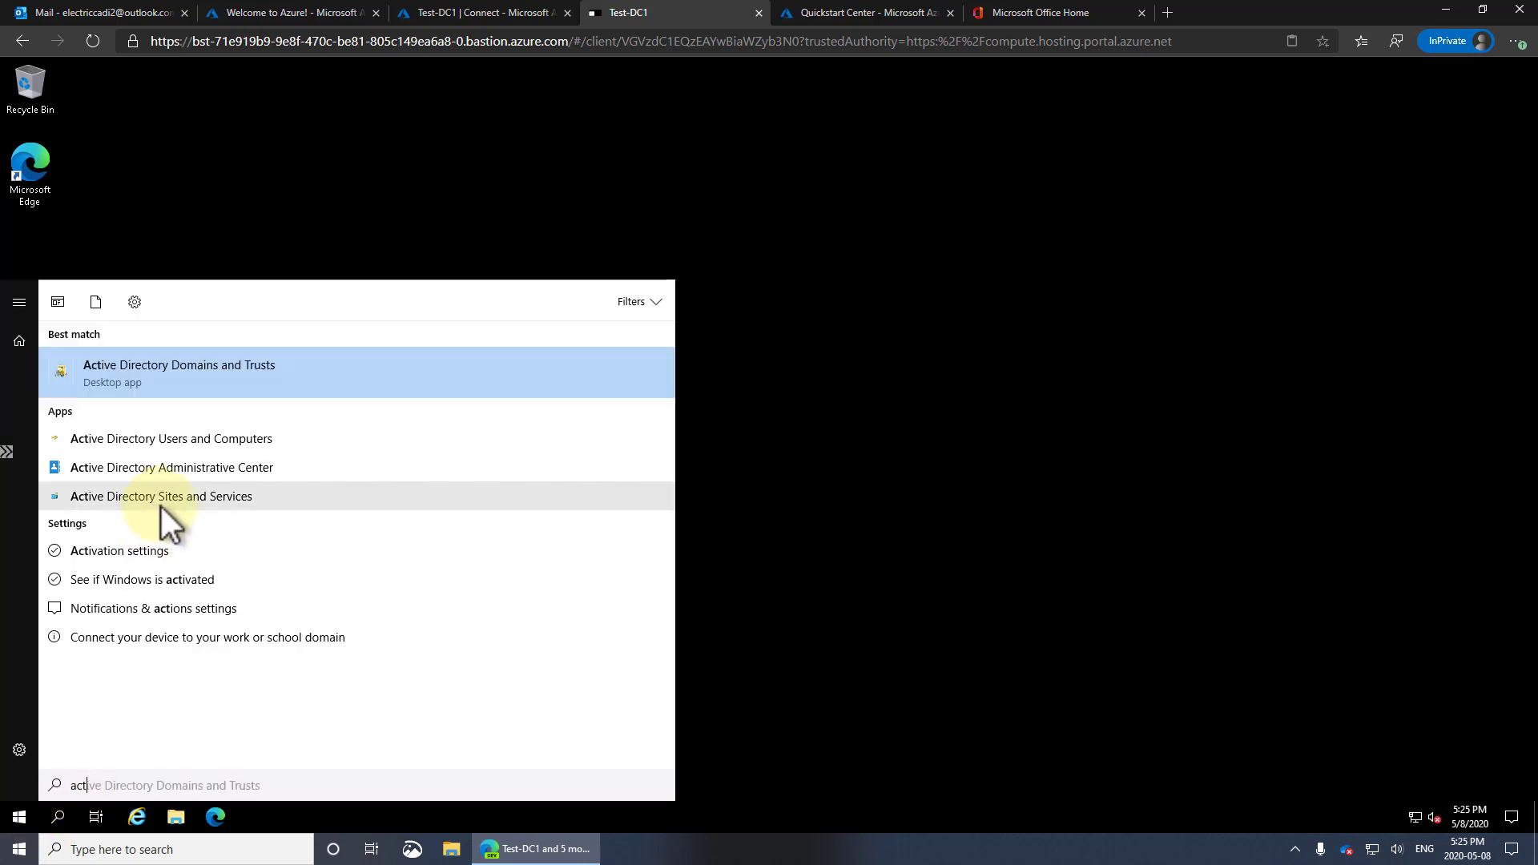
right_click(234, 444)
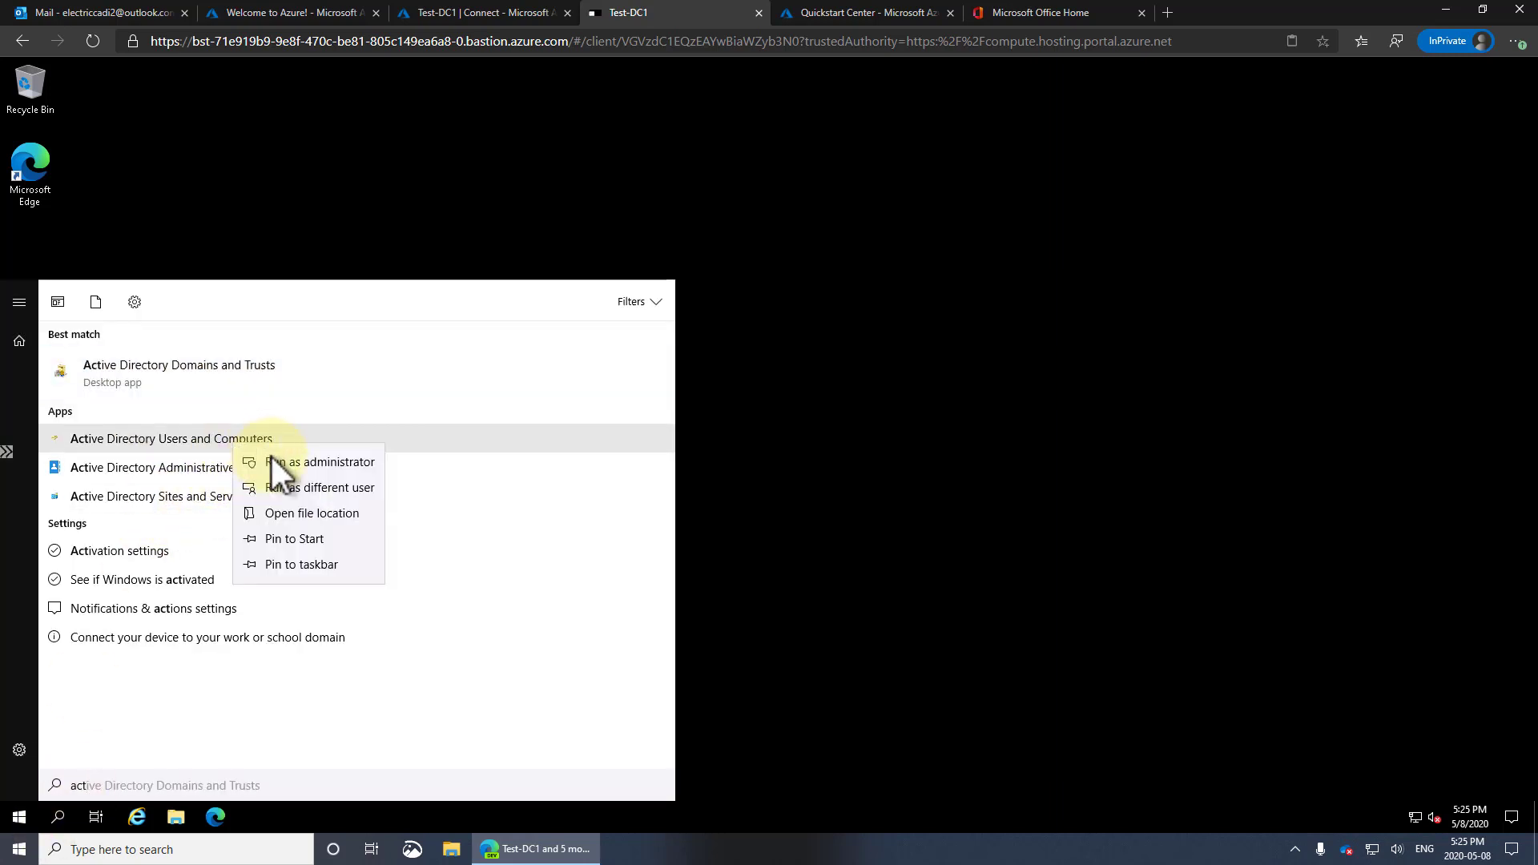
left_click(299, 535)
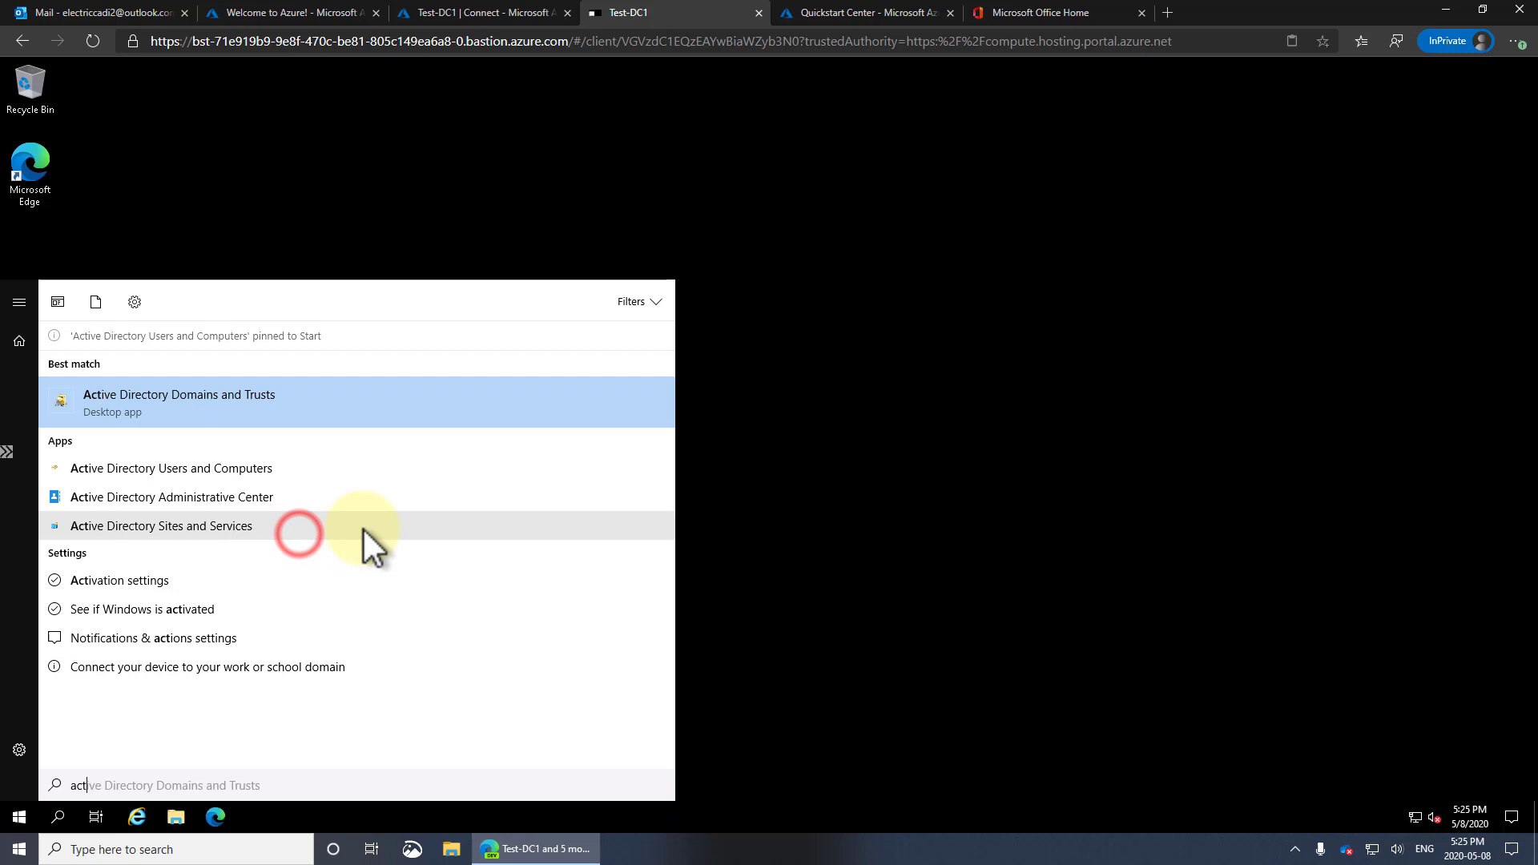
right_click(207, 524)
left_click(293, 619)
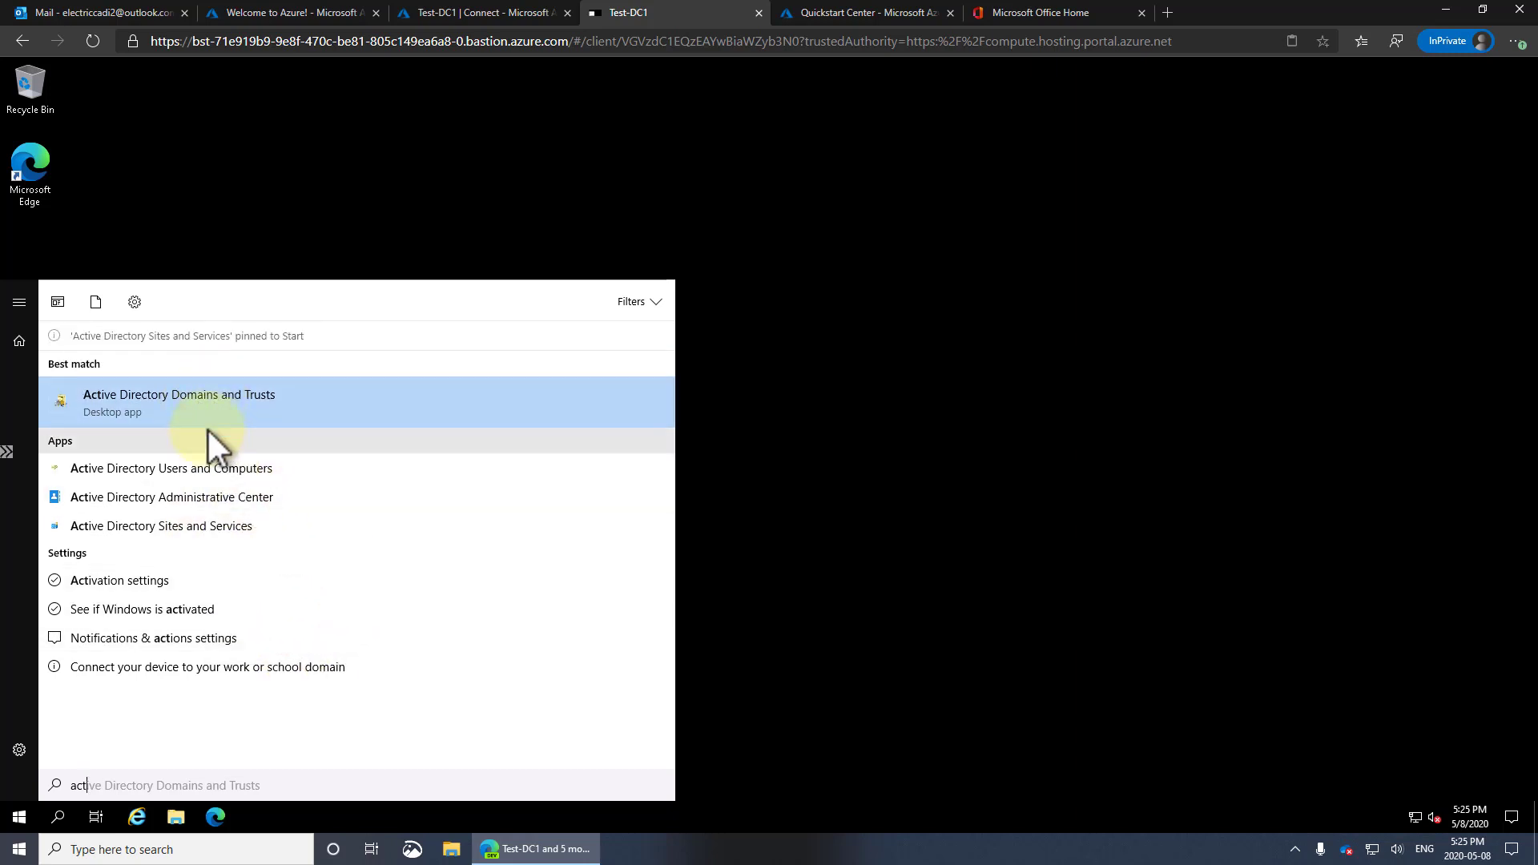
- Open Active Directory Users and Computers and examine the Users, Computers, Domain Controllers and Builtin containers of the corp.electriccadi.com domain
left_click(210, 468)
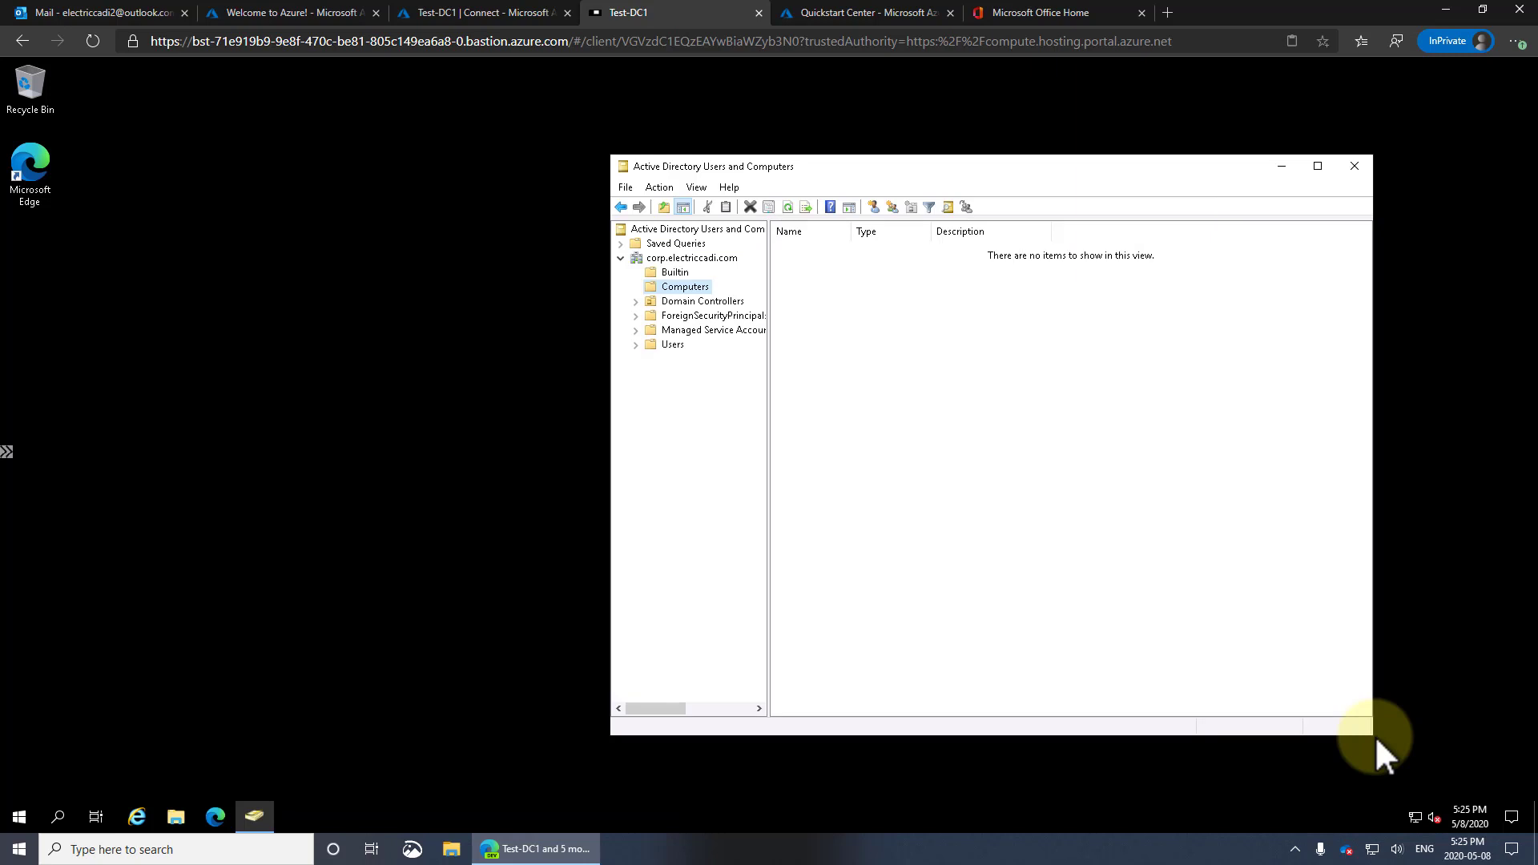
left_click(671, 345)
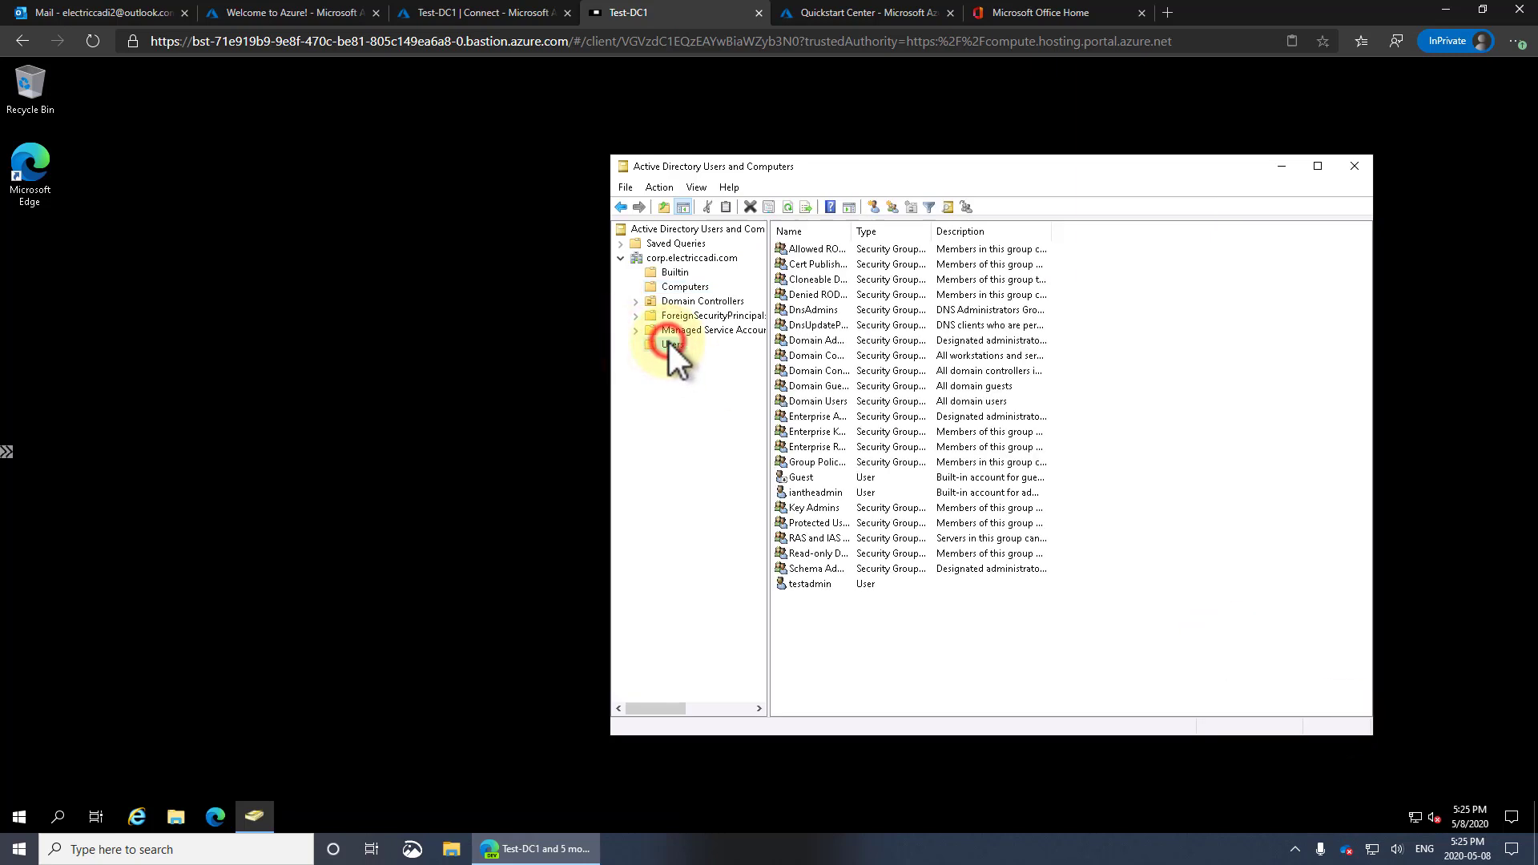
left_click(815, 585)
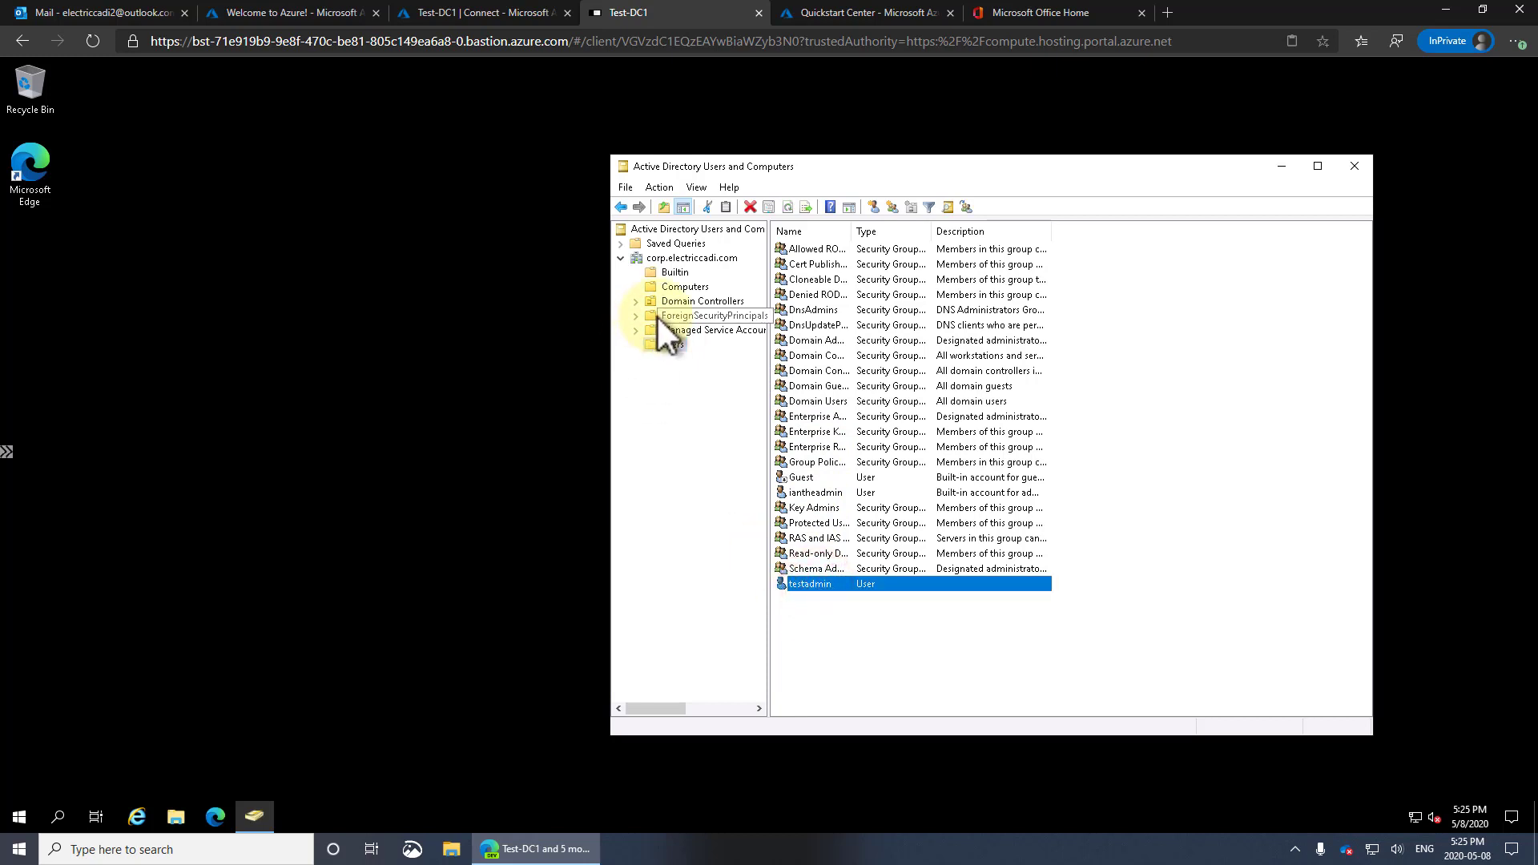
left_click(677, 288)
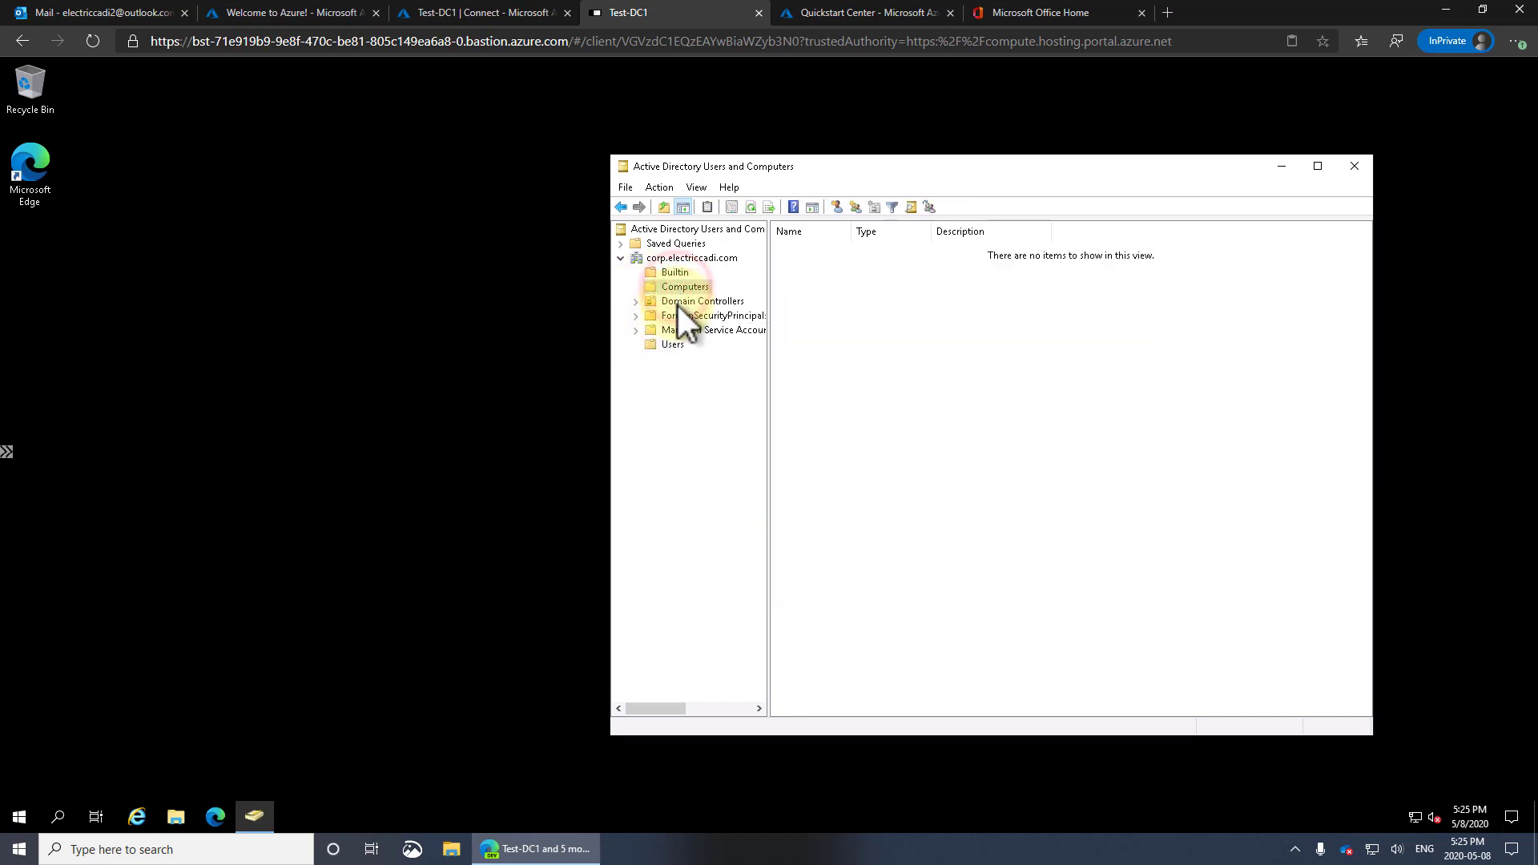
left_click(678, 303)
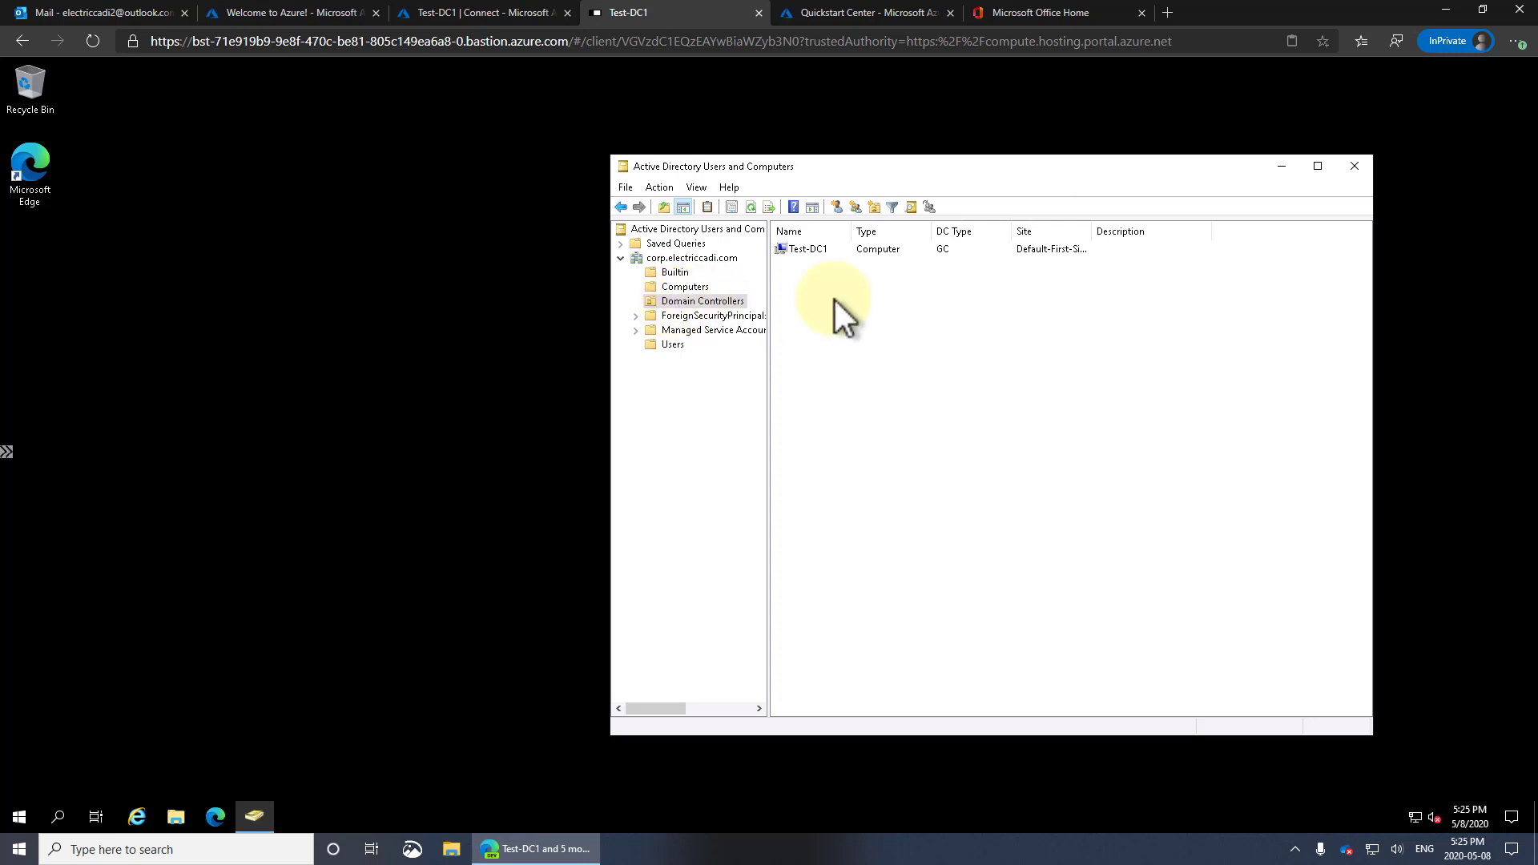
left_click(683, 273)
left_click(690, 260)
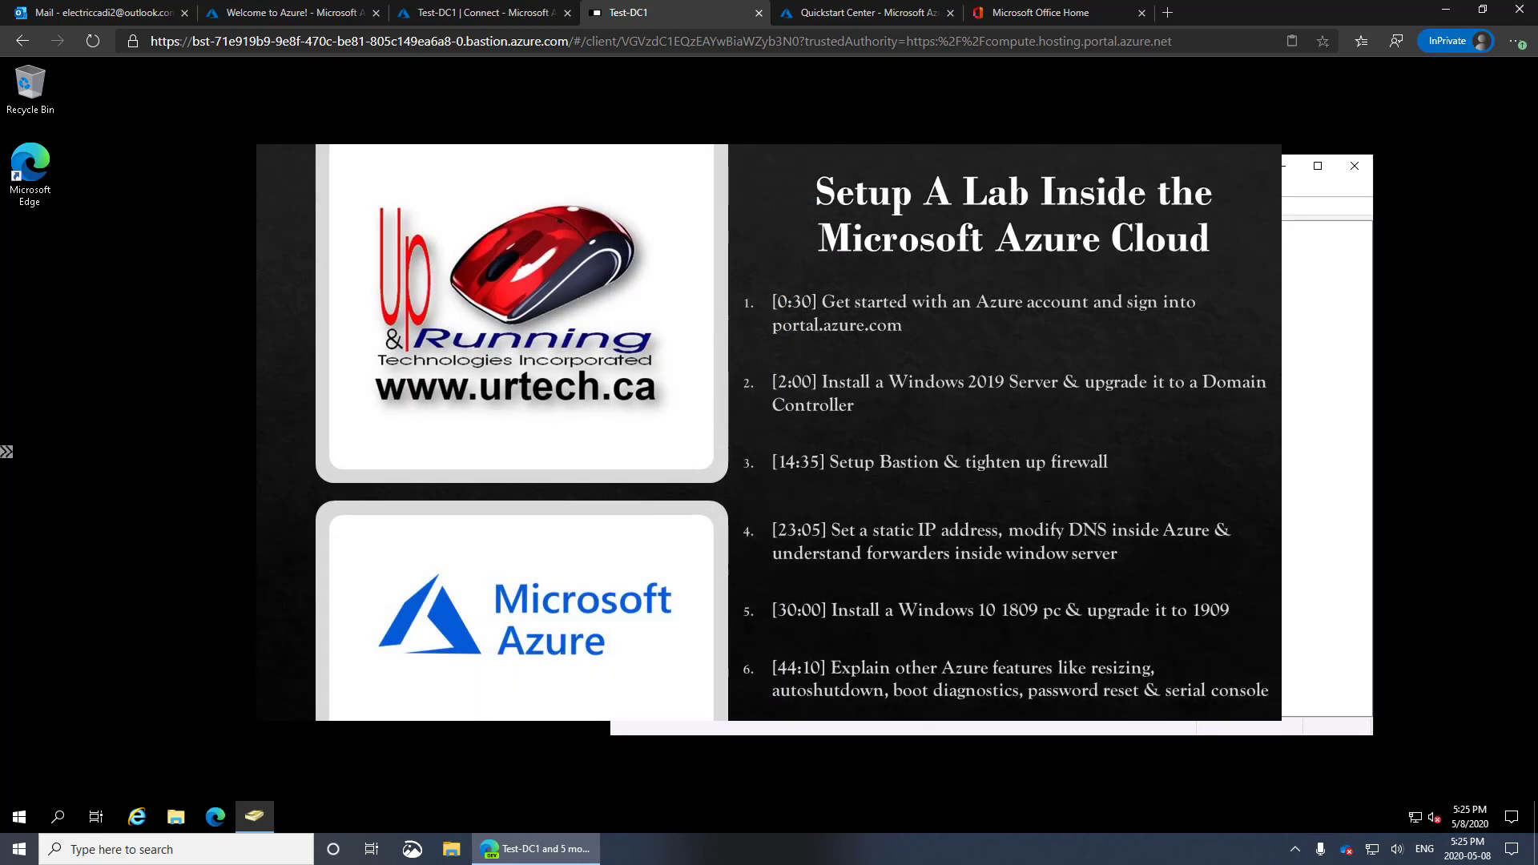
left_click_drag(969, 166, 715, 152)
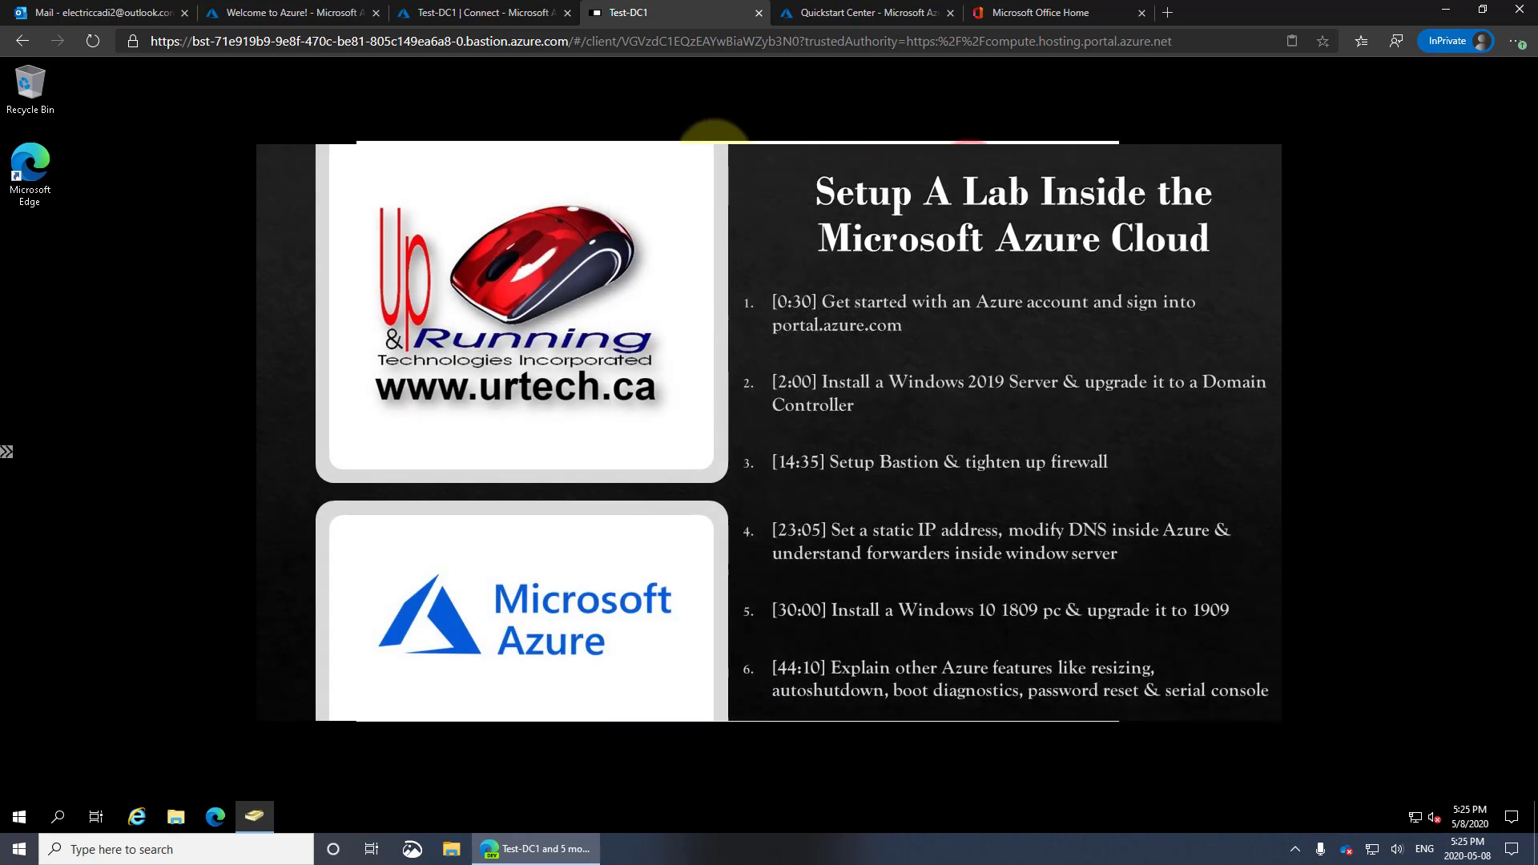